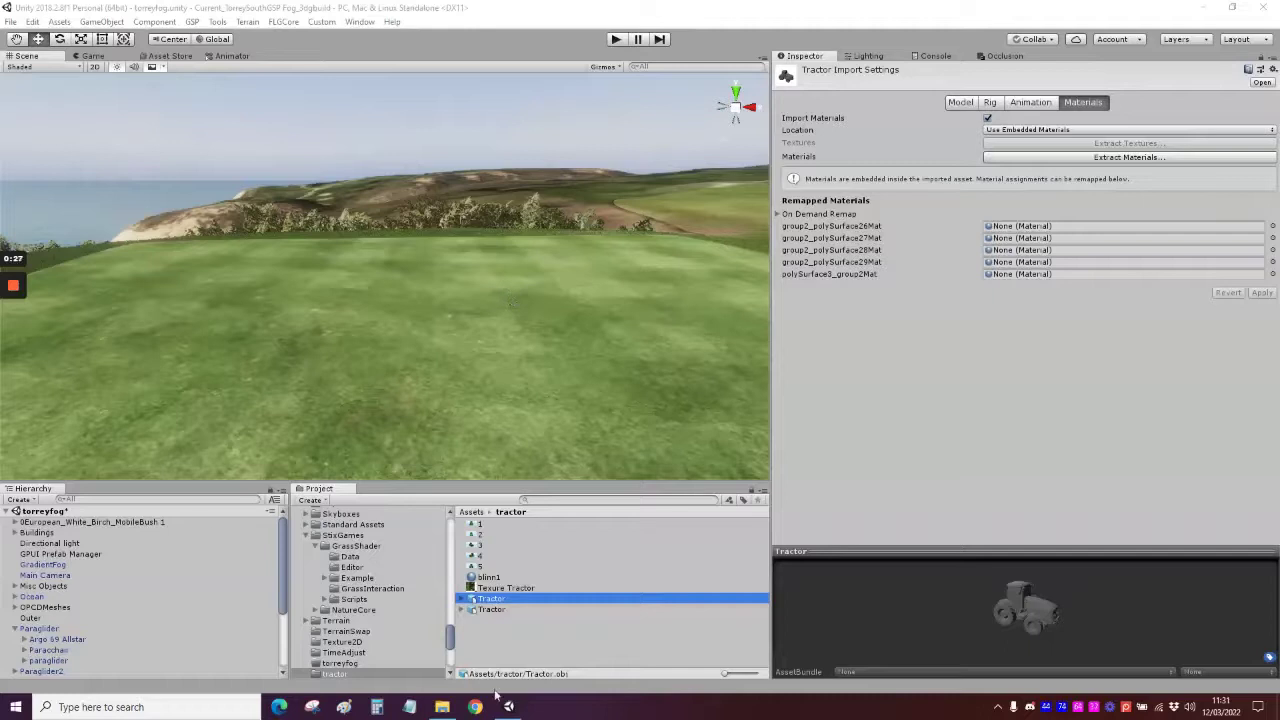
# Compare the OBJ and FBX tractor models in the tractor folder and inspect the blinn1 material
pyautogui.click(506, 612)
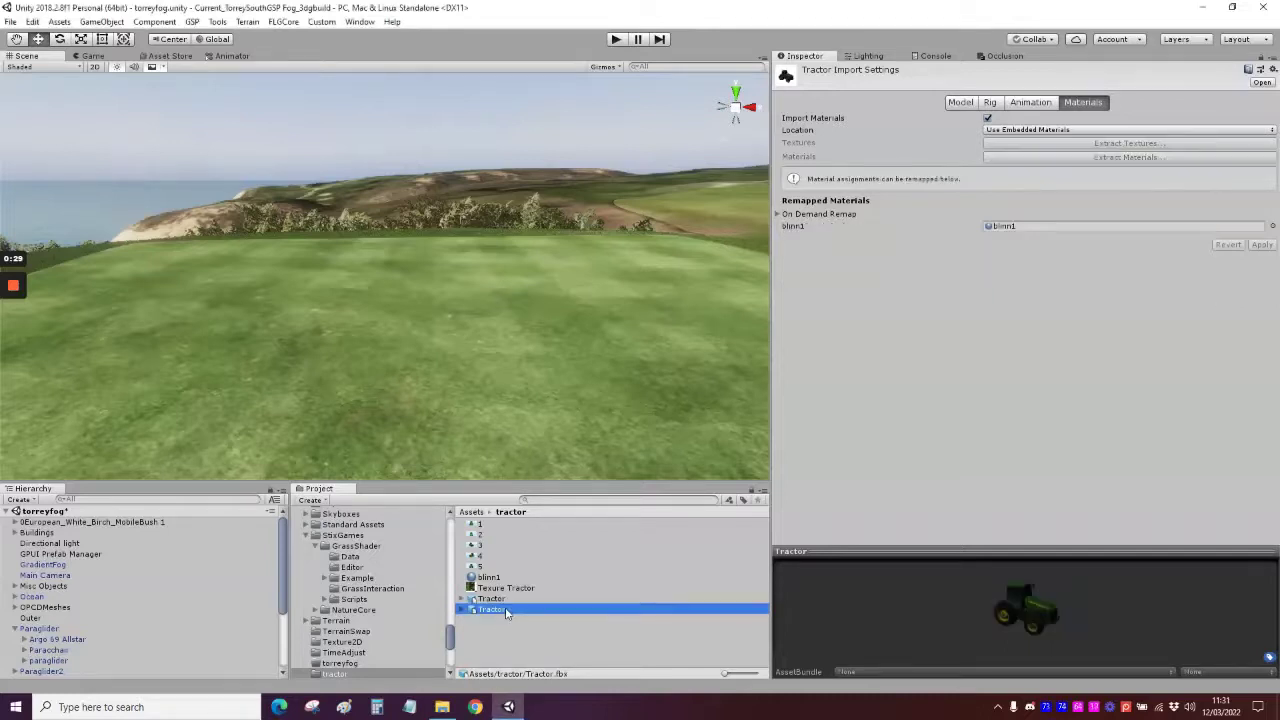
pyautogui.click(495, 599)
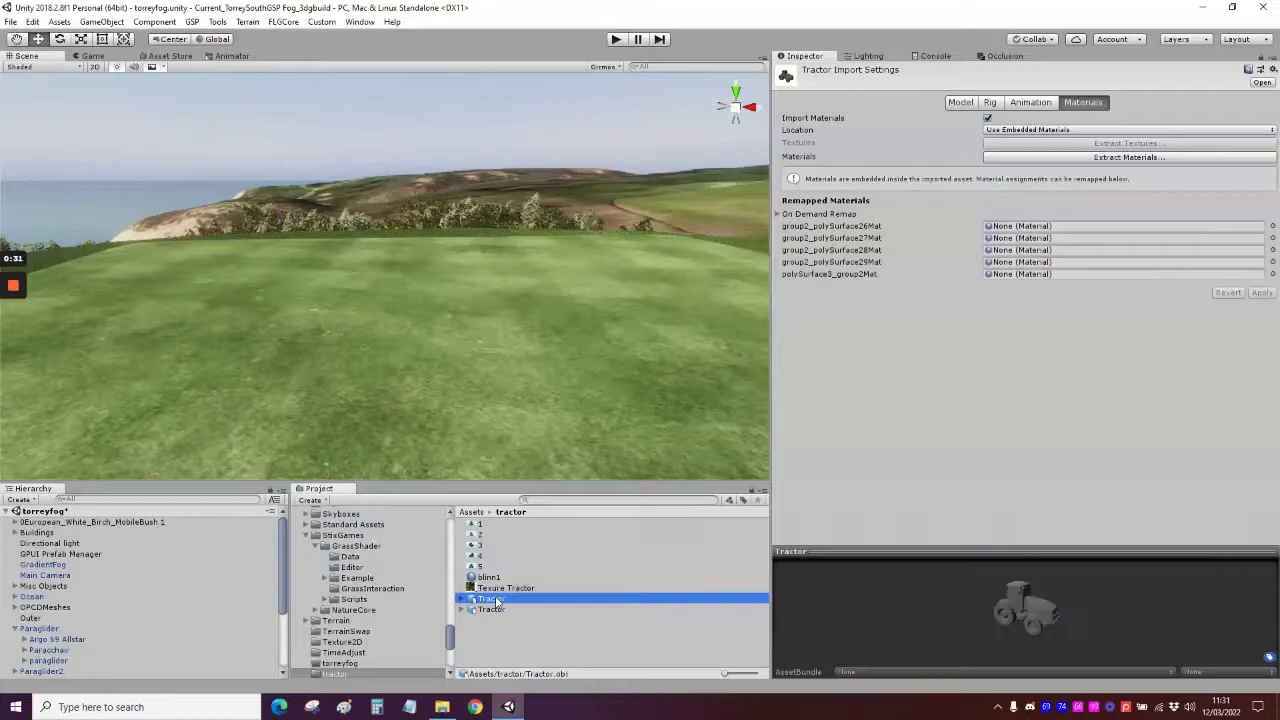
pyautogui.click(493, 610)
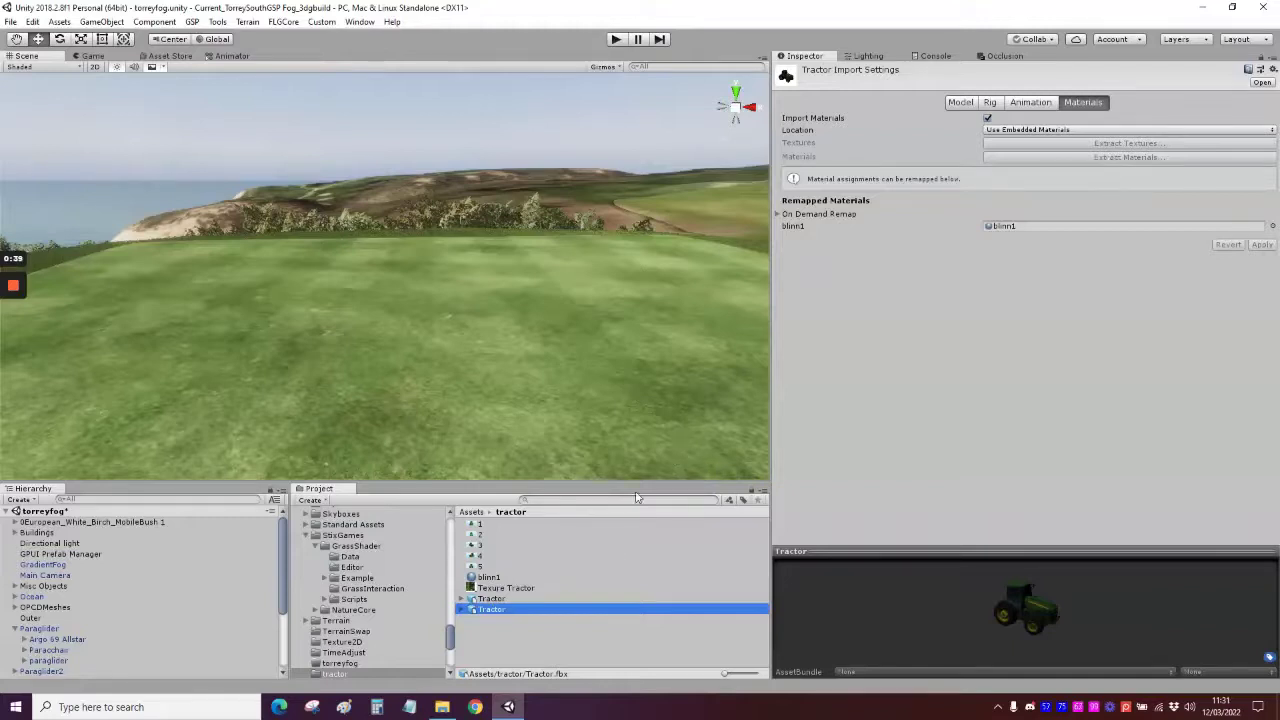
pyautogui.click(490, 578)
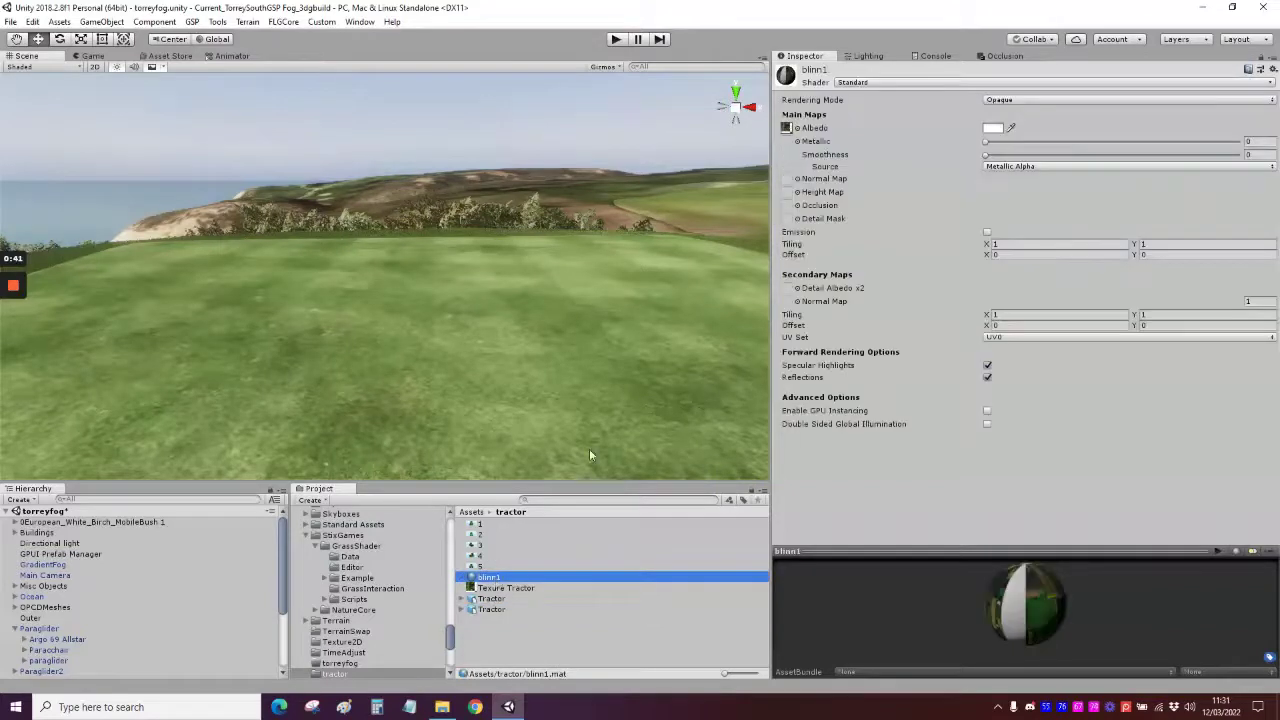
pyautogui.click(507, 610)
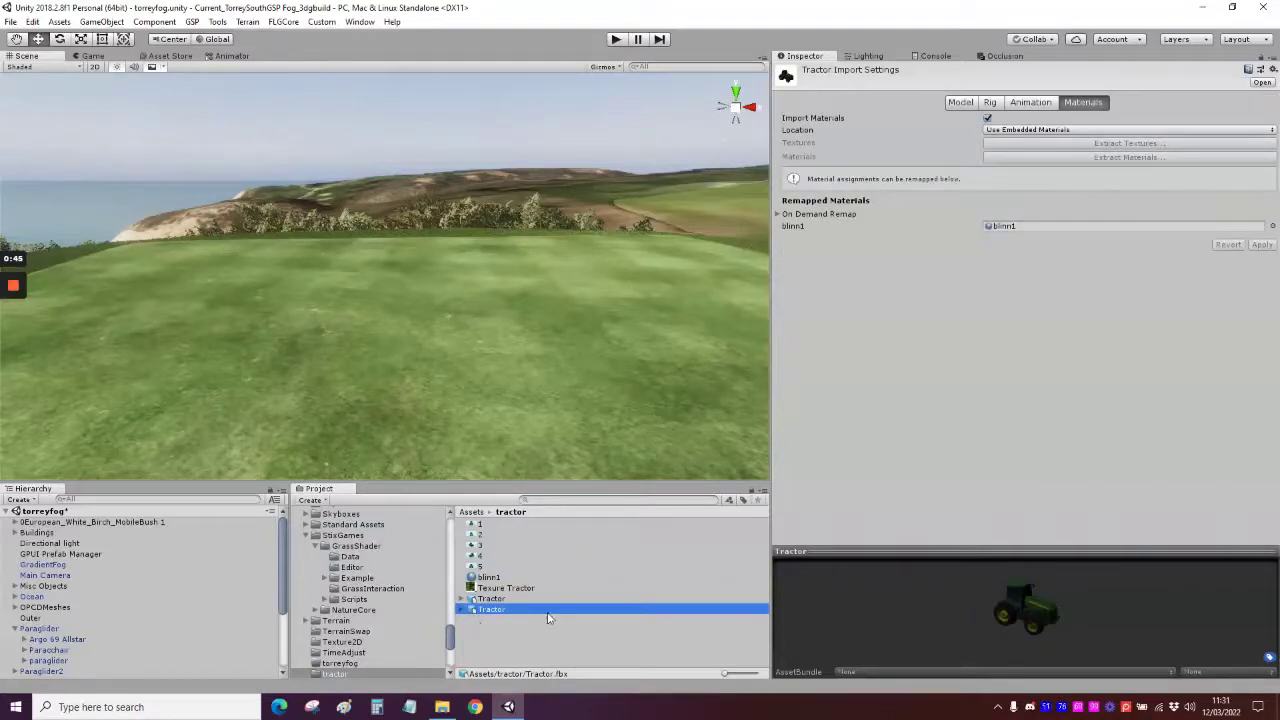
# Place the FBX tractor model on the tee in the scene and inspect it from behind
pyautogui.moveTo(519, 611); pyautogui.dragTo(459, 388)
pyautogui.moveTo(579, 339); pyautogui.dragTo(600, 367, button='right')
pyautogui.press('s')
pyautogui.press('d')
pyautogui.keyDown('alt'); pyautogui.moveTo(599, 367); pyautogui.dragTo(515, 366); pyautogui.keyUp('alt')
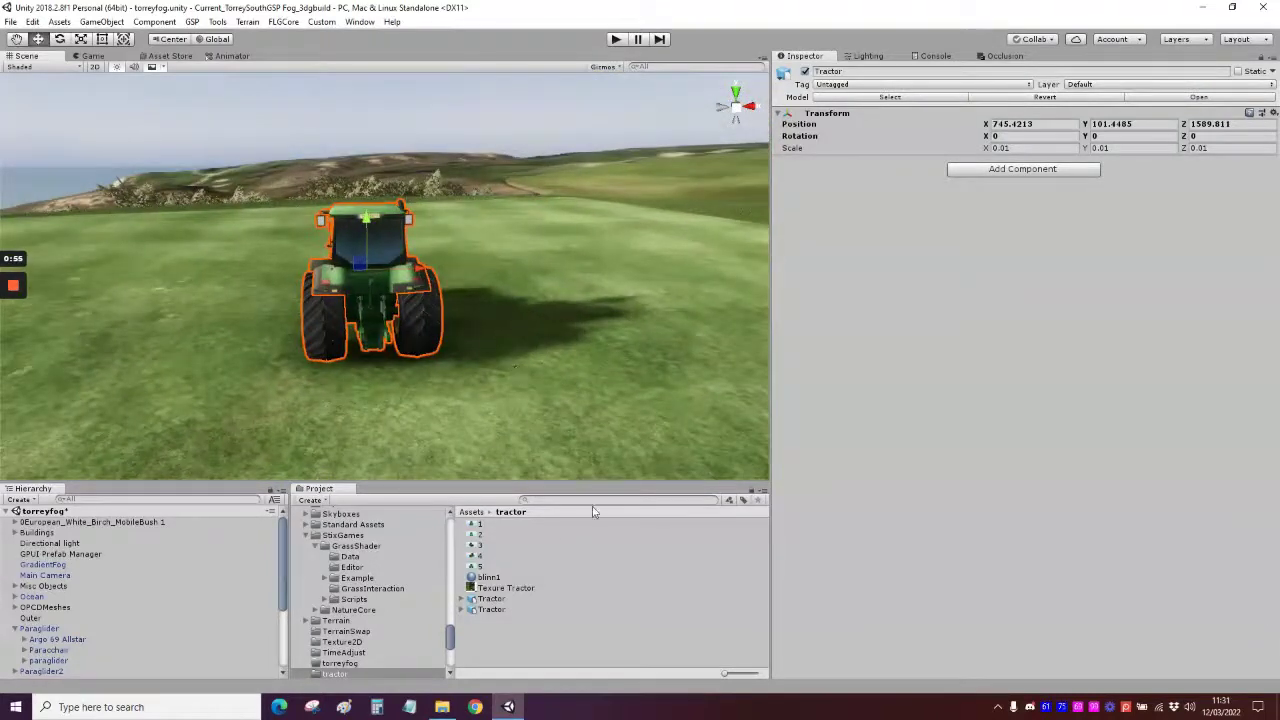
pyautogui.keyDown('alt'); pyautogui.moveTo(507, 320); pyautogui.dragTo(485, 296); pyautogui.keyUp('alt')
pyautogui.press('w')
pyautogui.moveTo(485, 296); pyautogui.dragTo(478, 304, button='right')
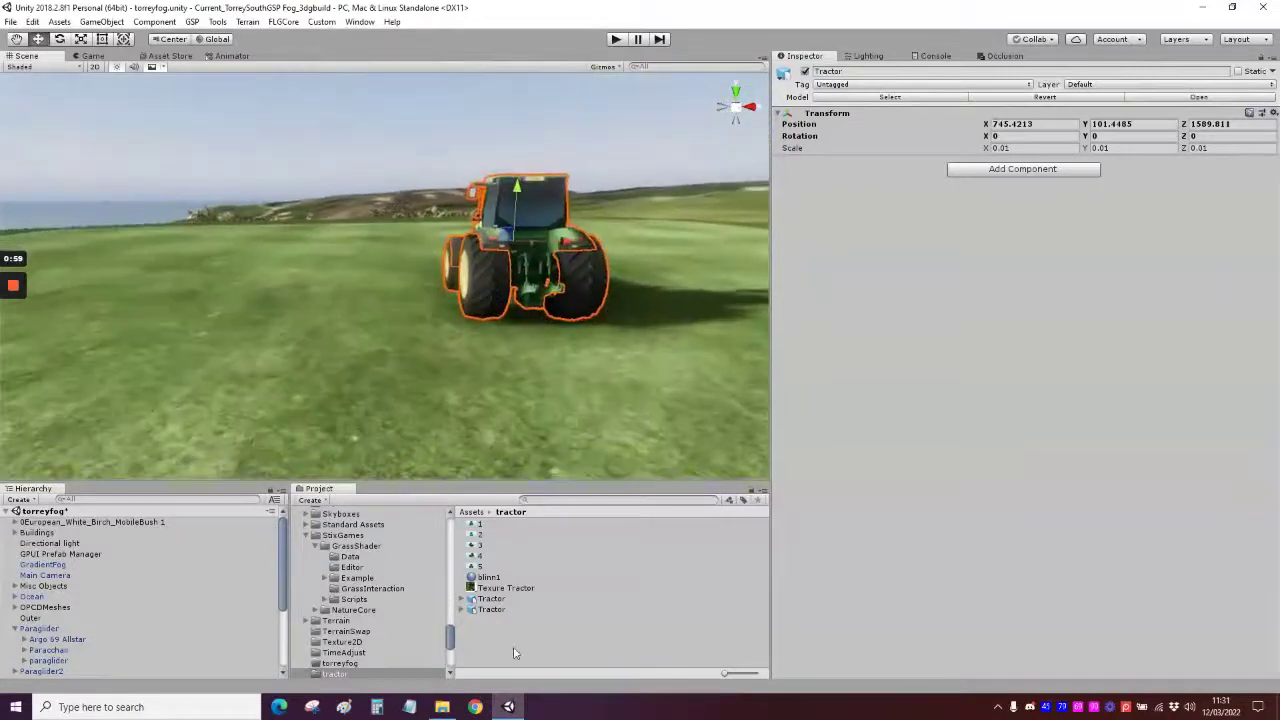
# Delete the trial tractor from the scene
pyautogui.moveTo(285, 558); pyautogui.dragTo(290, 680)
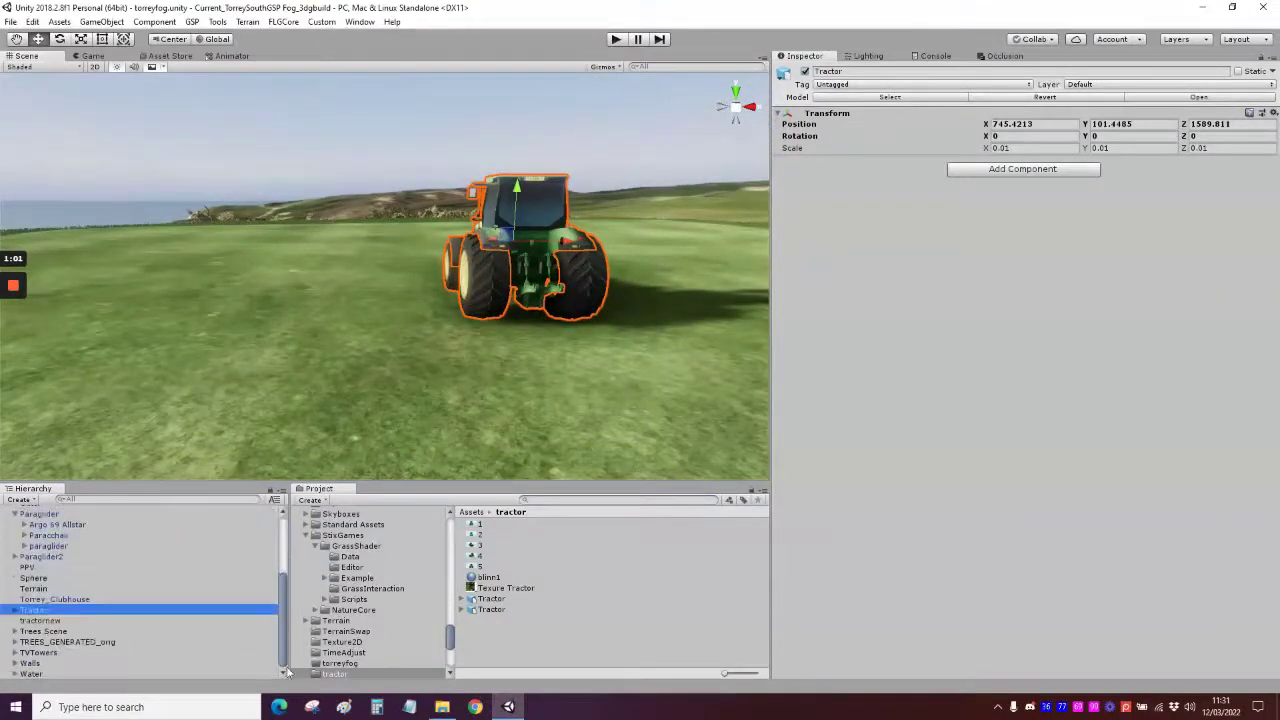
pyautogui.click(72, 600)
pyautogui.click(72, 610)
pyautogui.press('Delete')
pyautogui.moveTo(206, 418); pyautogui.dragTo(237, 425, button='right')
pyautogui.click(219, 22)
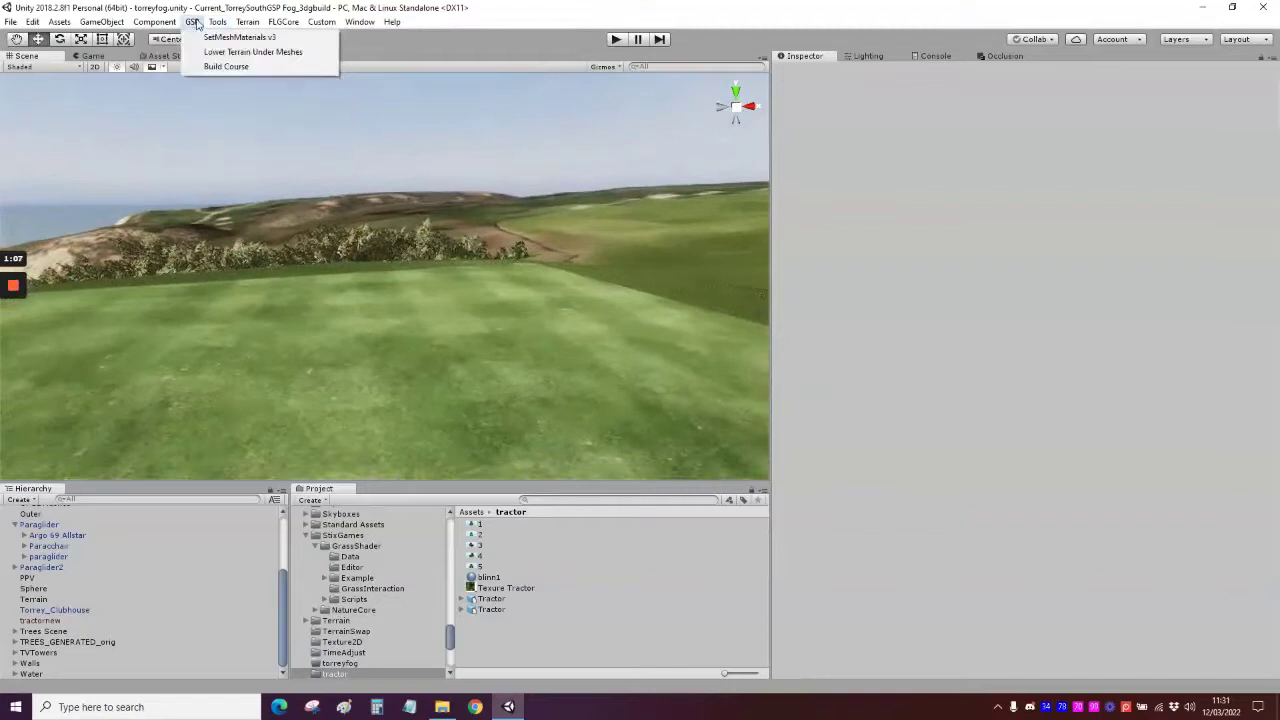
pyautogui.click(249, 87)
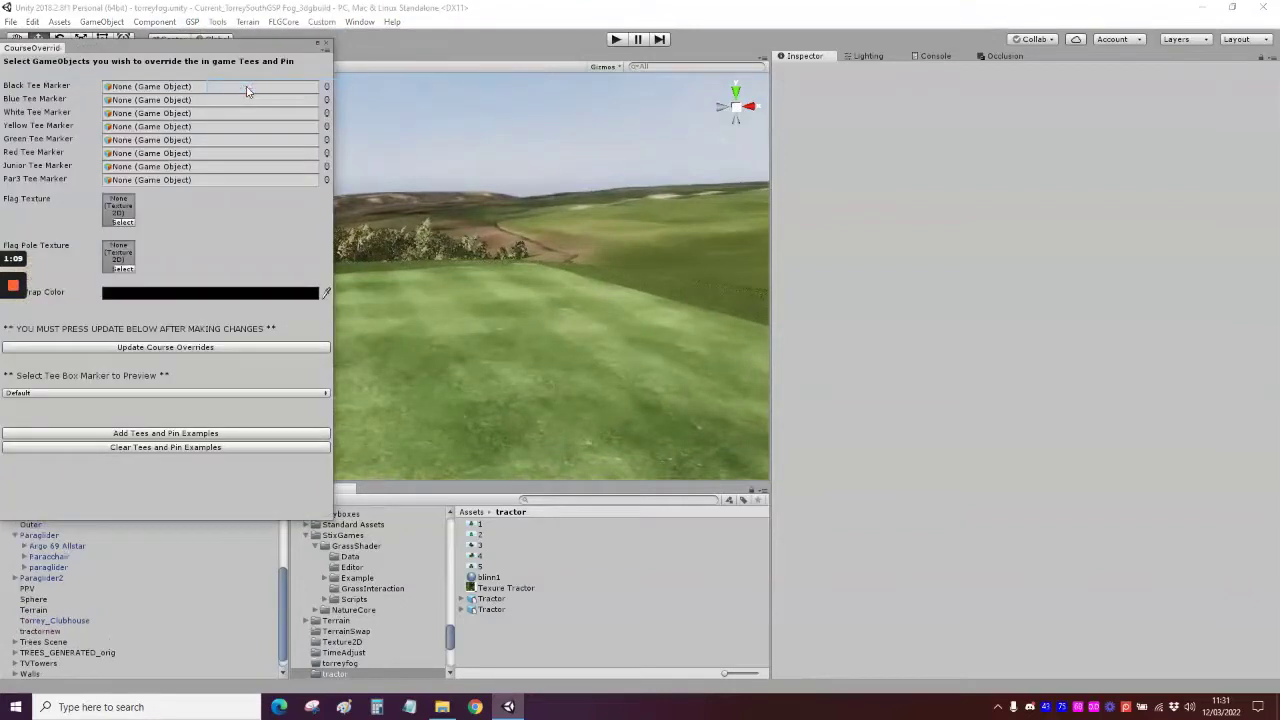
pyautogui.click(324, 45)
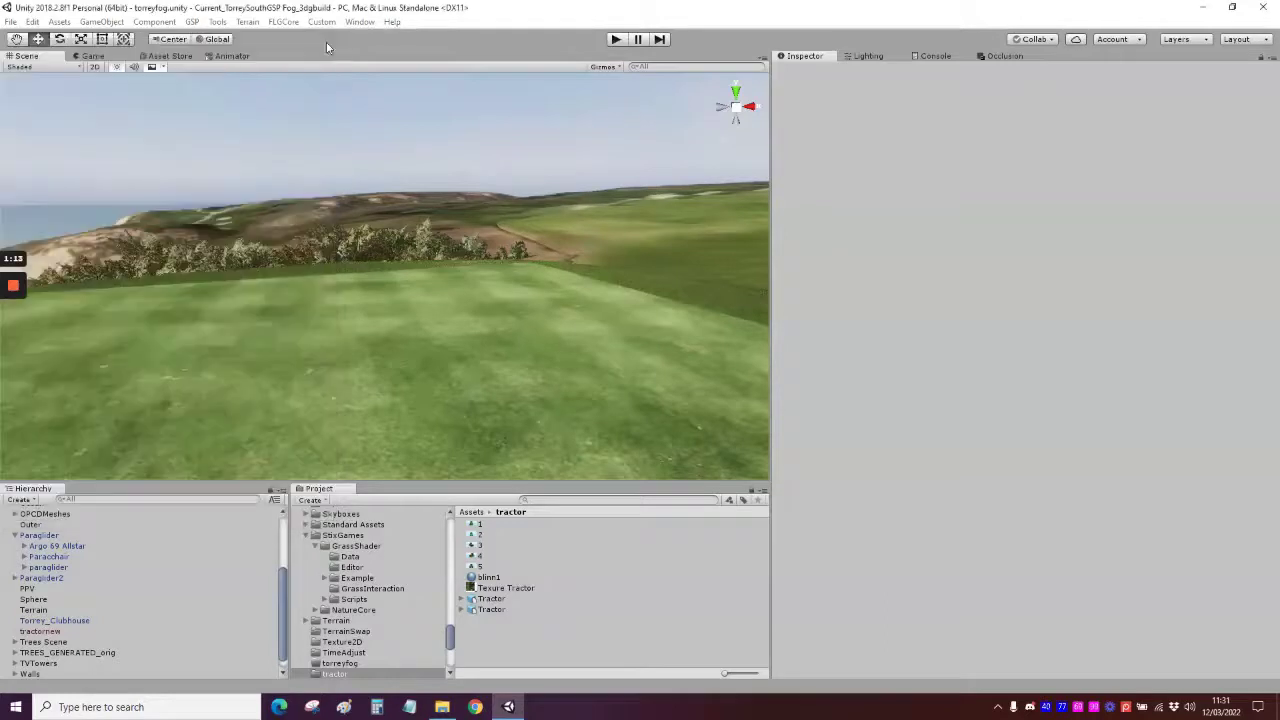
# Place the textured FBX tractor from the tractor folder on the tee again
pyautogui.click(500, 610)
pyautogui.click(514, 620)
pyautogui.click(508, 610)
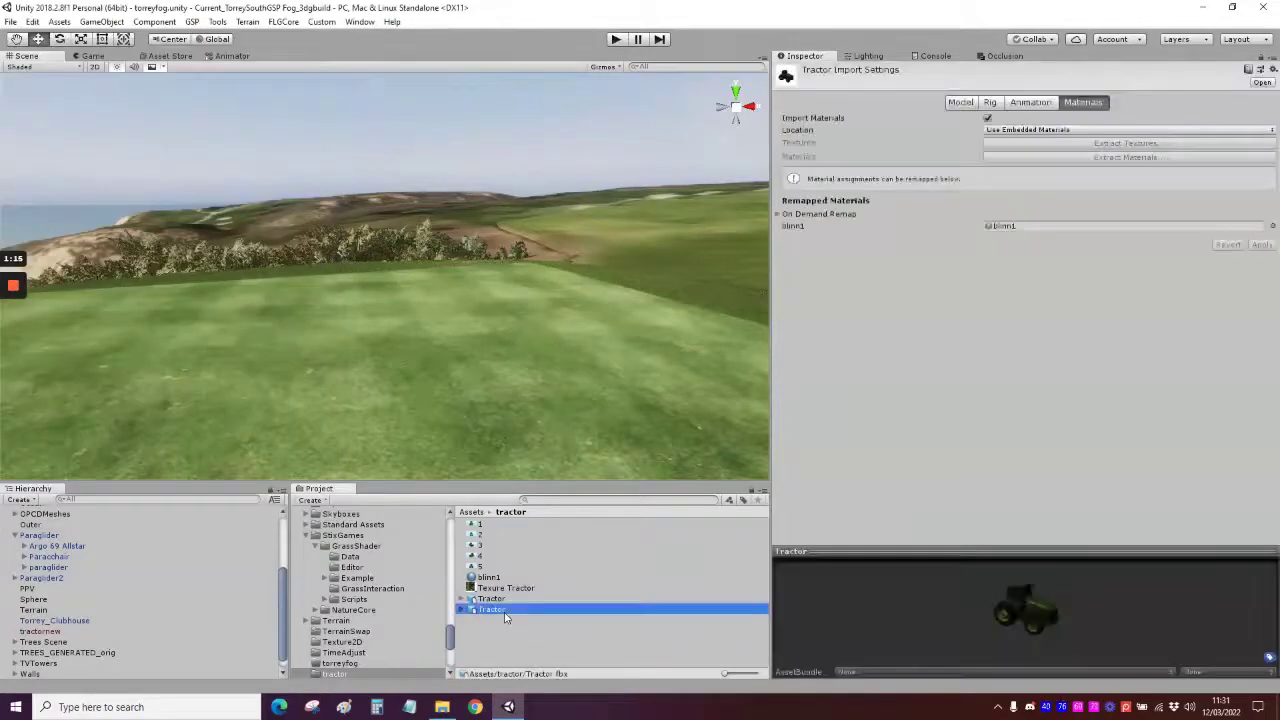
pyautogui.moveTo(536, 610); pyautogui.dragTo(400, 375)
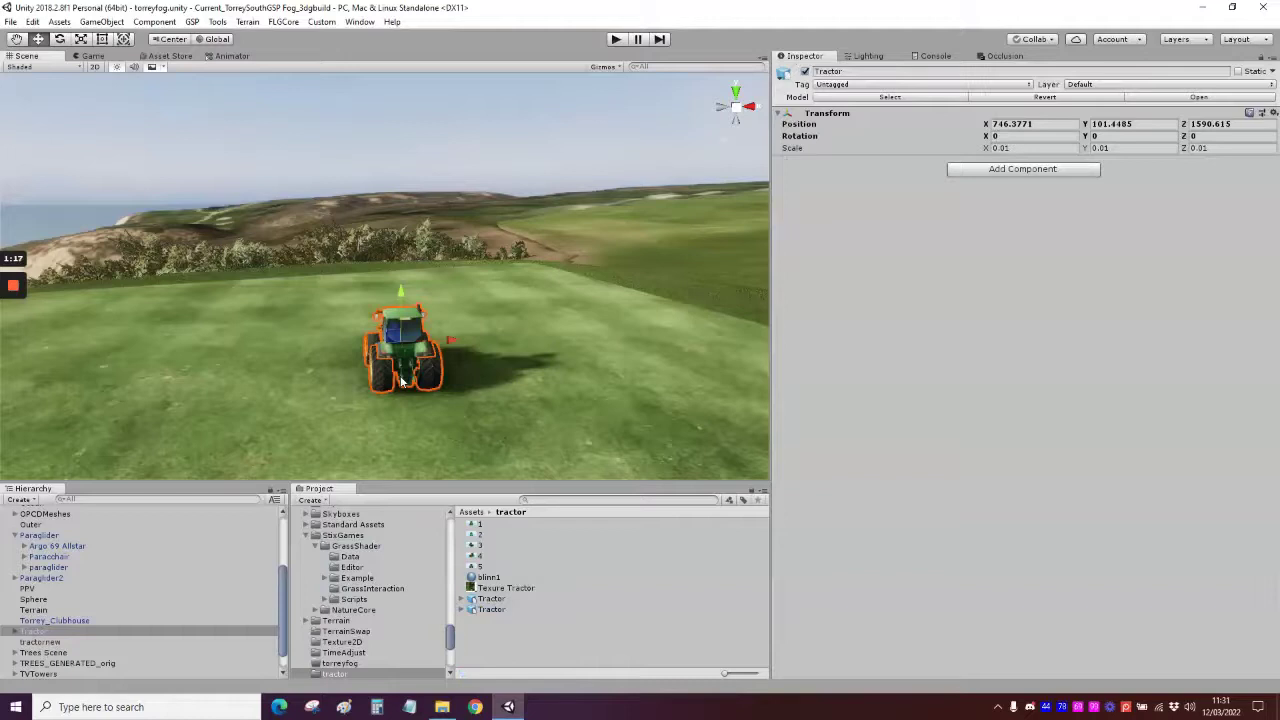
# Set the scene tractor's position to 0 in X, Y and Z
pyautogui.click(1042, 124)
pyautogui.write('0')
pyautogui.press('Tab')
pyautogui.write('0')
pyautogui.press('Tab')
pyautogui.write('0')
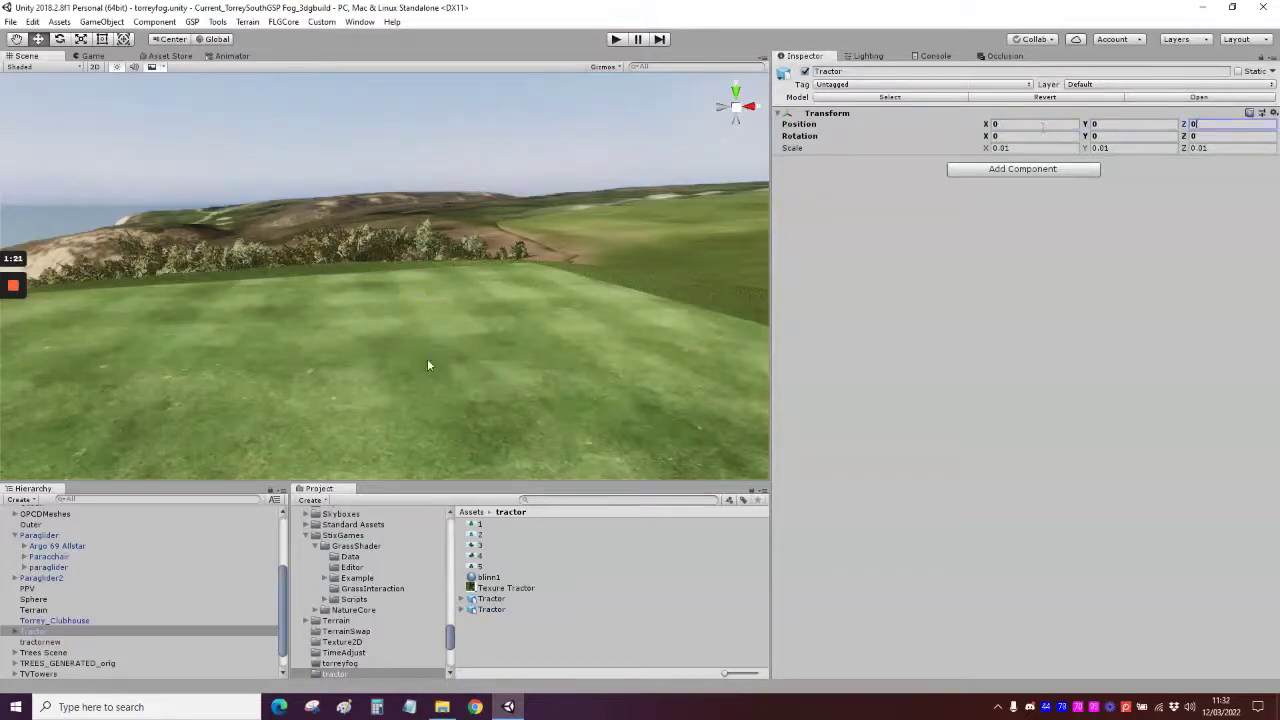
# Create a prefab of the zeroed scene tractor in the tractor folder and compare it with the two source models
pyautogui.click(40, 631)
pyautogui.moveTo(499, 651); pyautogui.dragTo(504, 649)
pyautogui.click(503, 610)
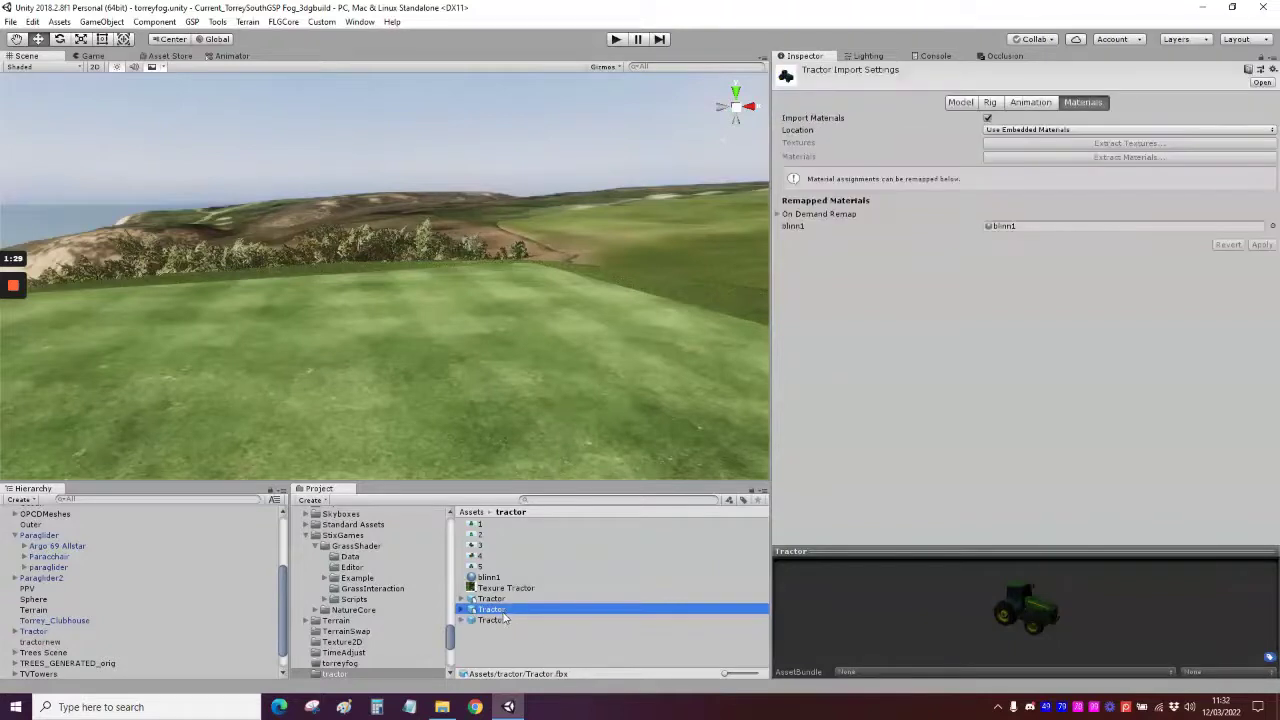
pyautogui.click(500, 598)
pyautogui.click(497, 609)
pyautogui.click(503, 620)
# Try the tractor prefab on the tee and delete both tractor instances from the scene
pyautogui.moveTo(518, 622); pyautogui.dragTo(397, 385)
pyautogui.click(50, 641)
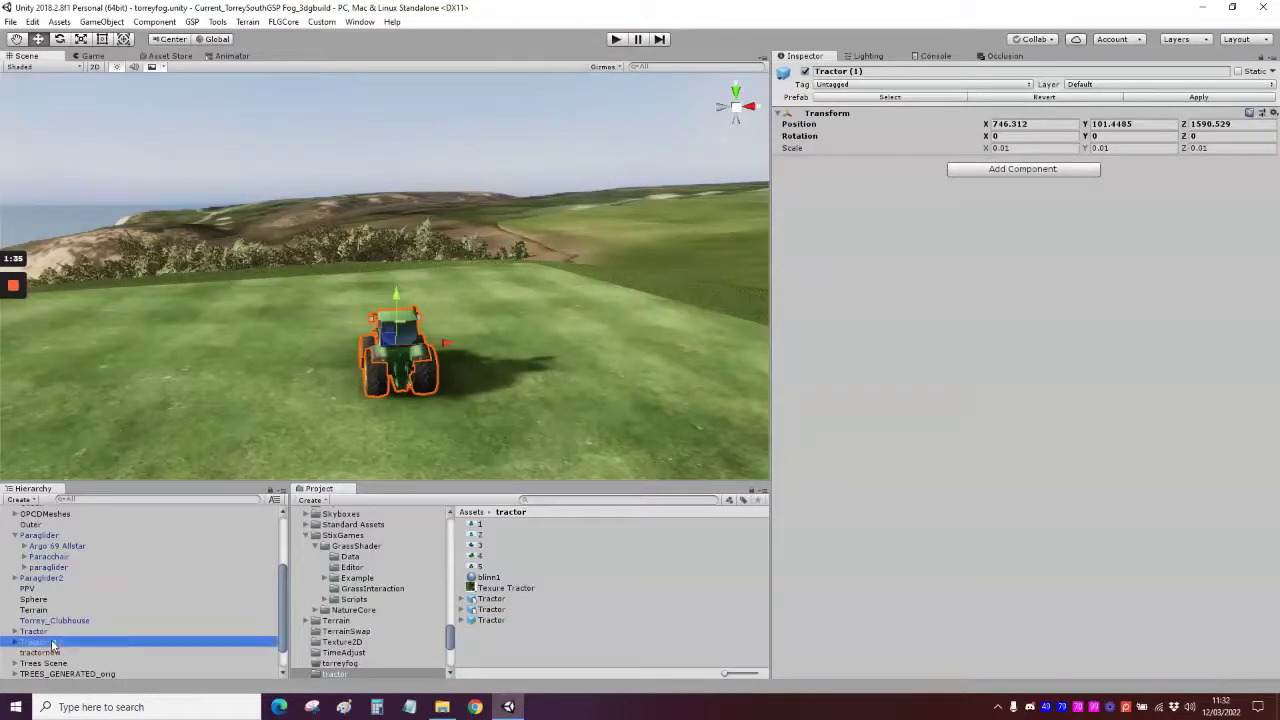
pyautogui.press('Delete')
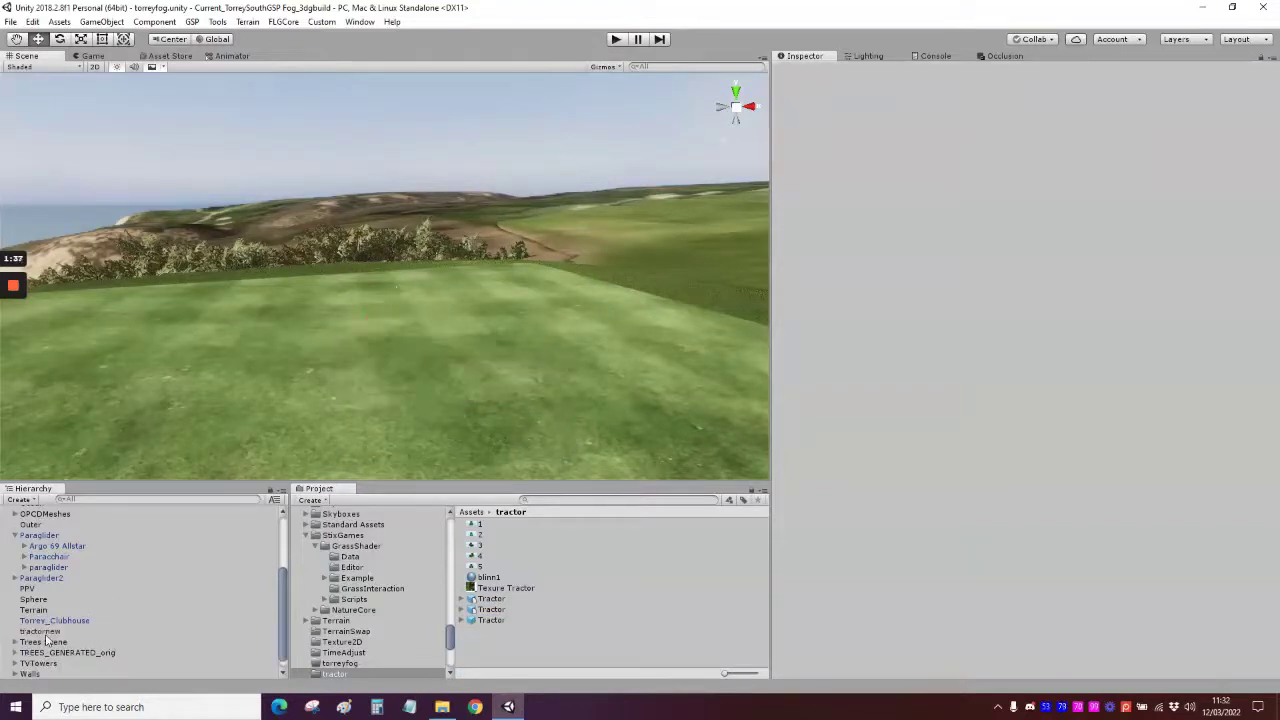
# Open the Course Overrides Editor and assign the Tractor prefab as the White Tee Marker
pyautogui.click(220, 22)
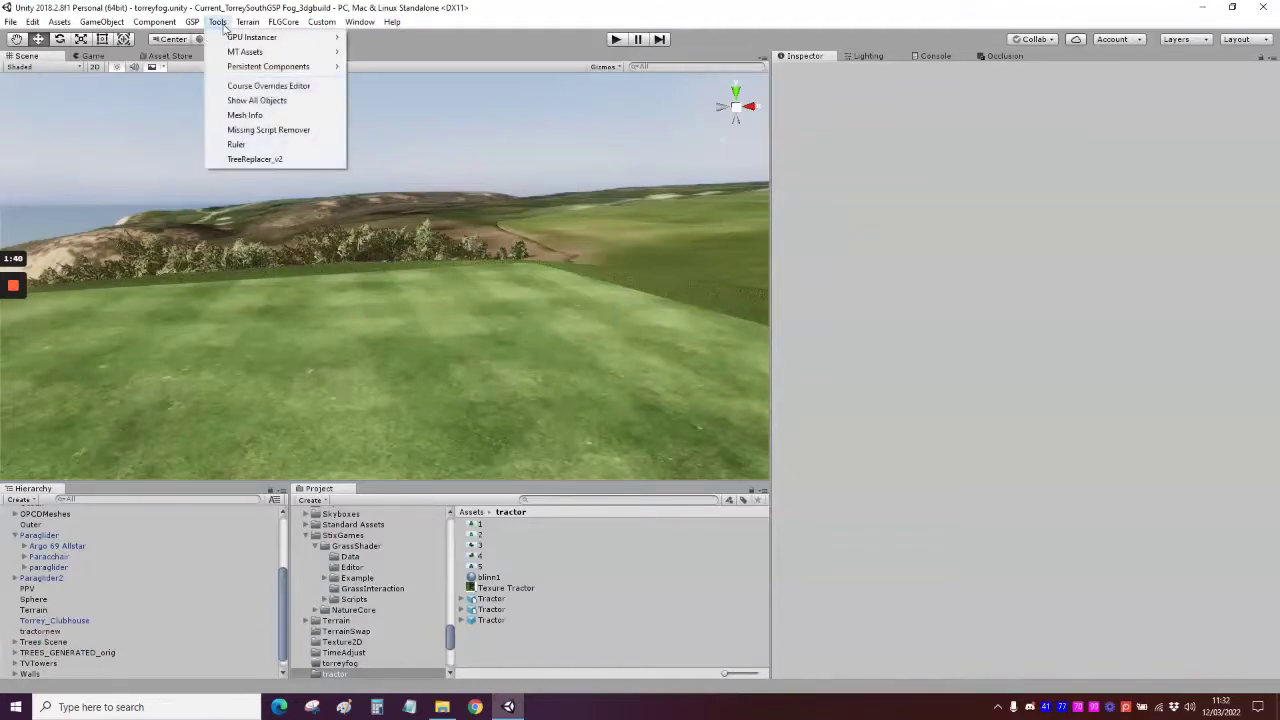
pyautogui.click(250, 87)
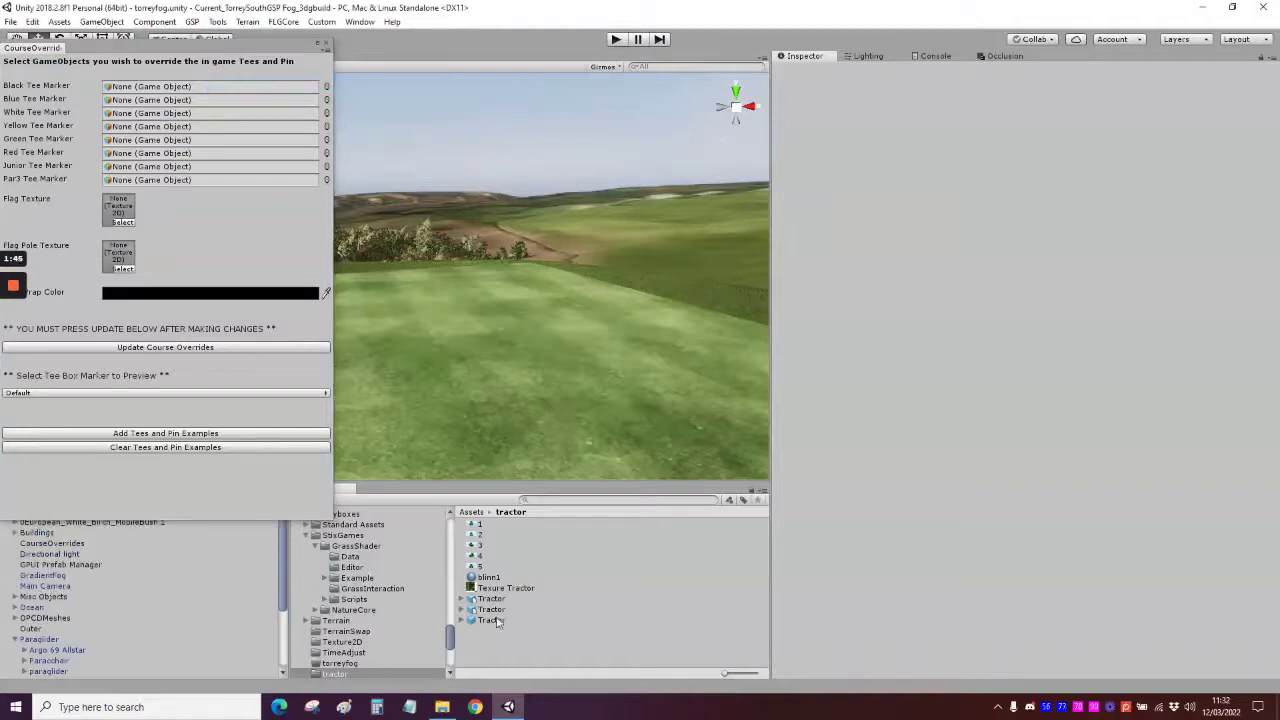
pyautogui.moveTo(497, 621)
pyautogui.mouseDown()
pyautogui.moveTo(223, 134)
pyautogui.moveTo(188, 100)
pyautogui.moveTo(184, 113)
pyautogui.mouseUp()
# Choose White Tee Marker as the preview marker and add the tee and pin examples to the course
pyautogui.click(121, 394)
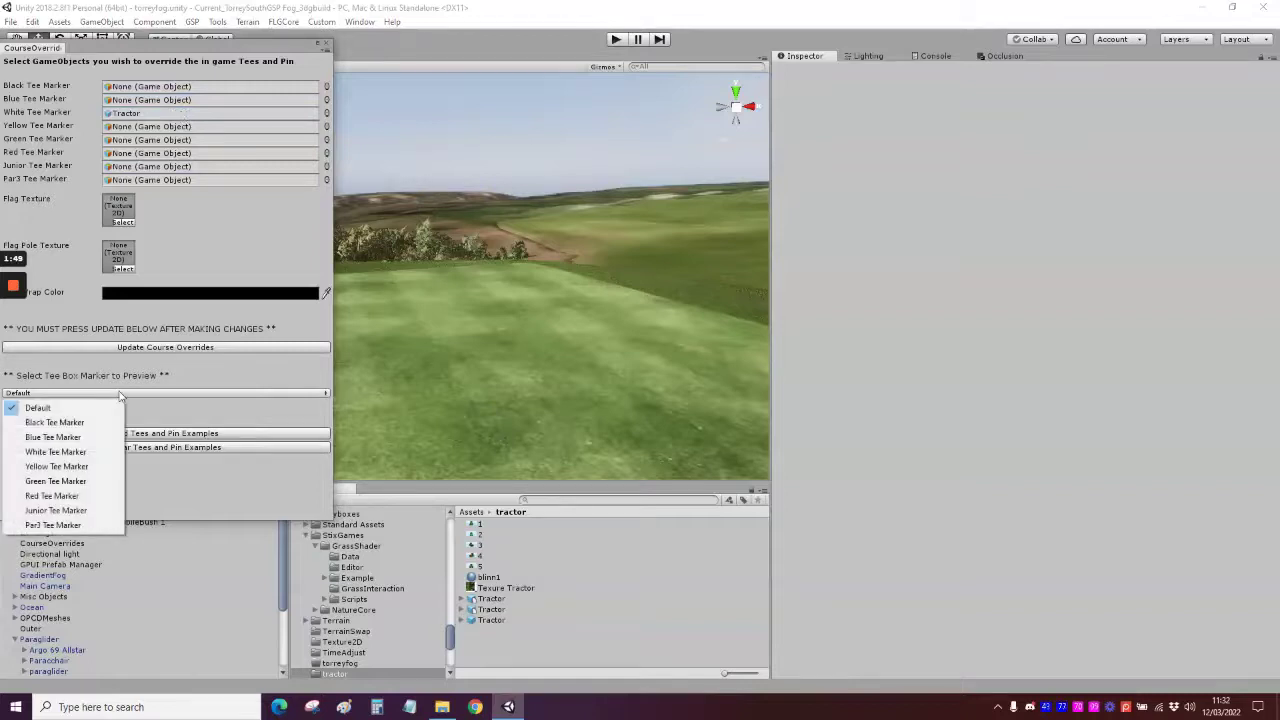
pyautogui.click(63, 452)
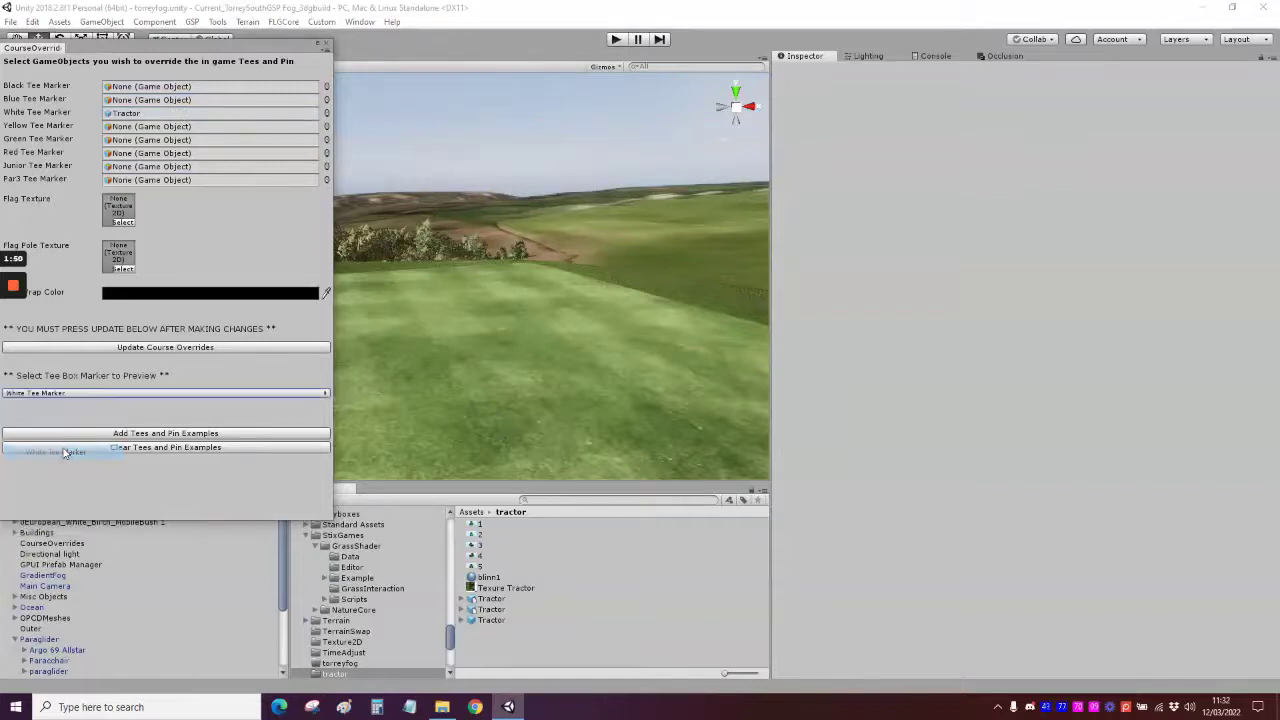
pyautogui.click(181, 436)
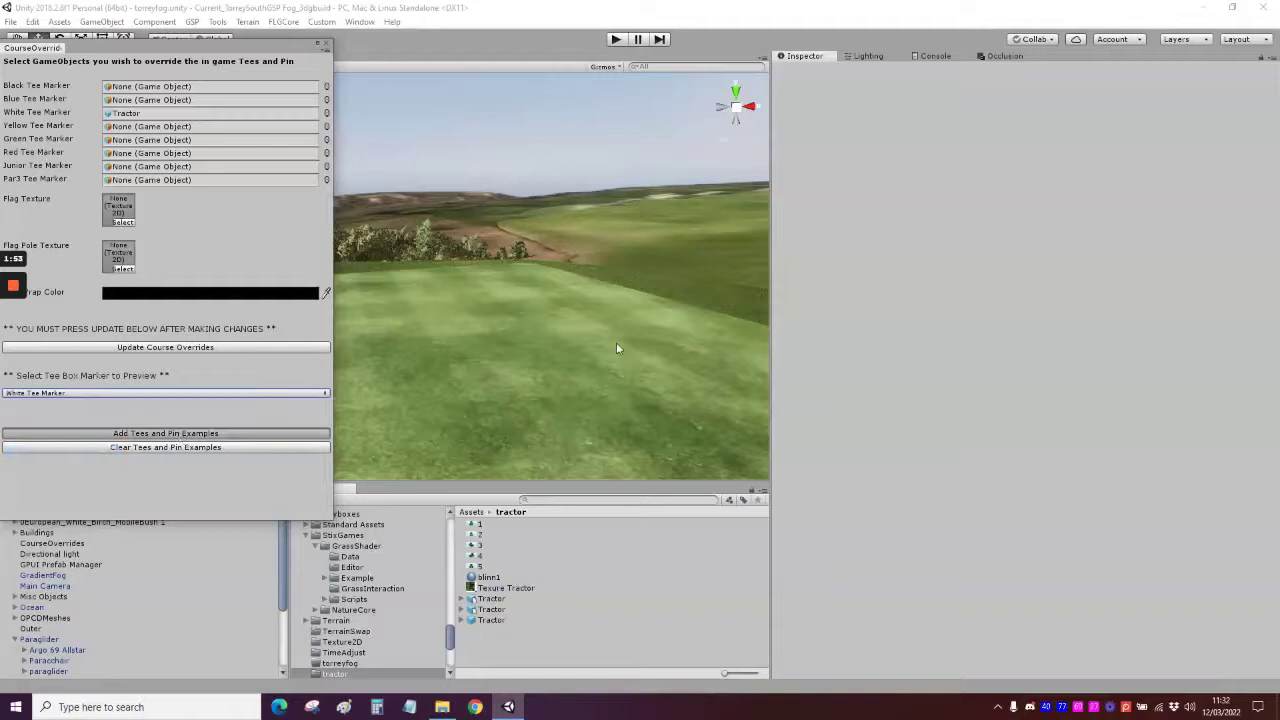
pyautogui.moveTo(595, 348); pyautogui.dragTo(561, 386, button='right')
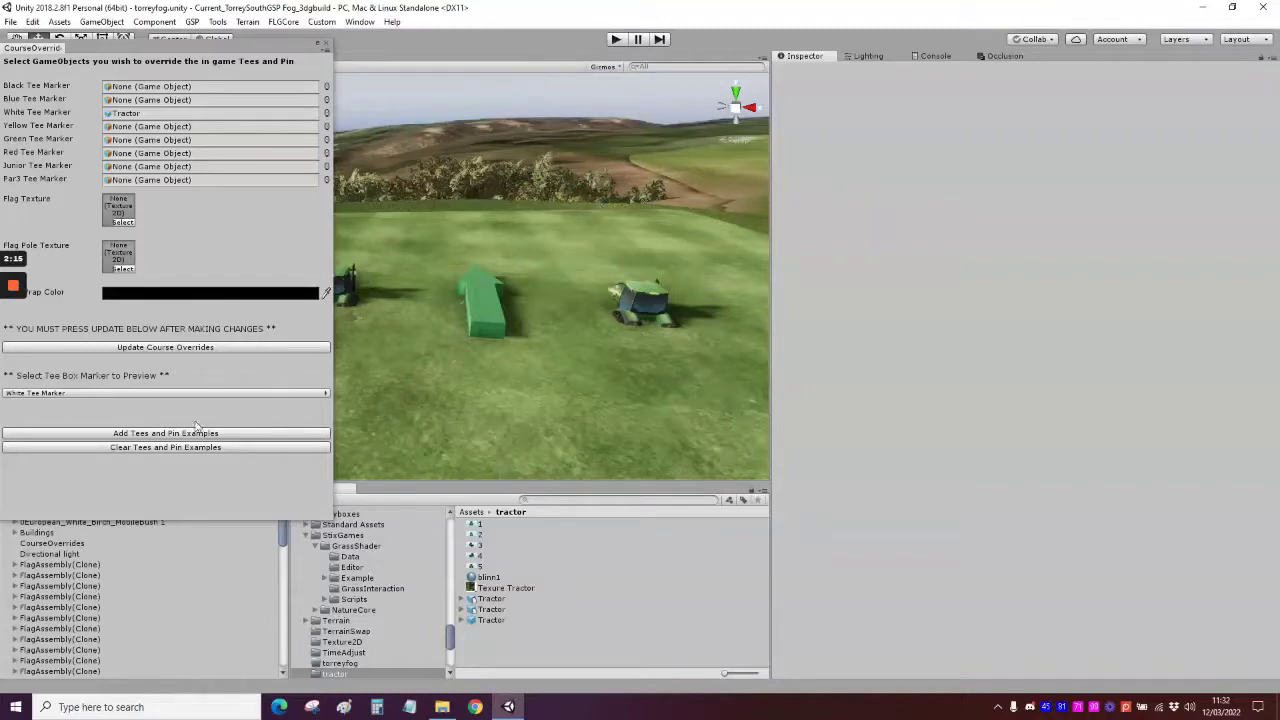
# Set the Tractor prefab's scale to 0.004 in X, Y and Z
pyautogui.click(142, 113)
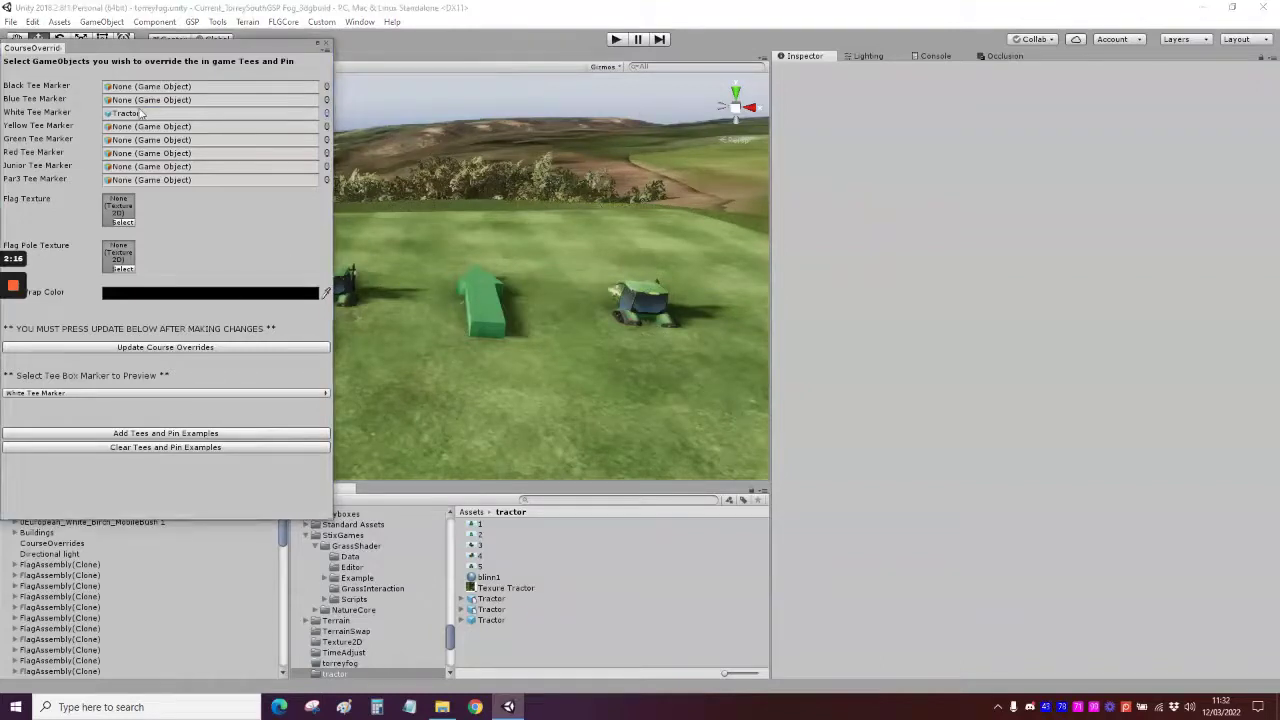
pyautogui.click(498, 621)
pyautogui.click(1023, 133)
pyautogui.write('0.004')
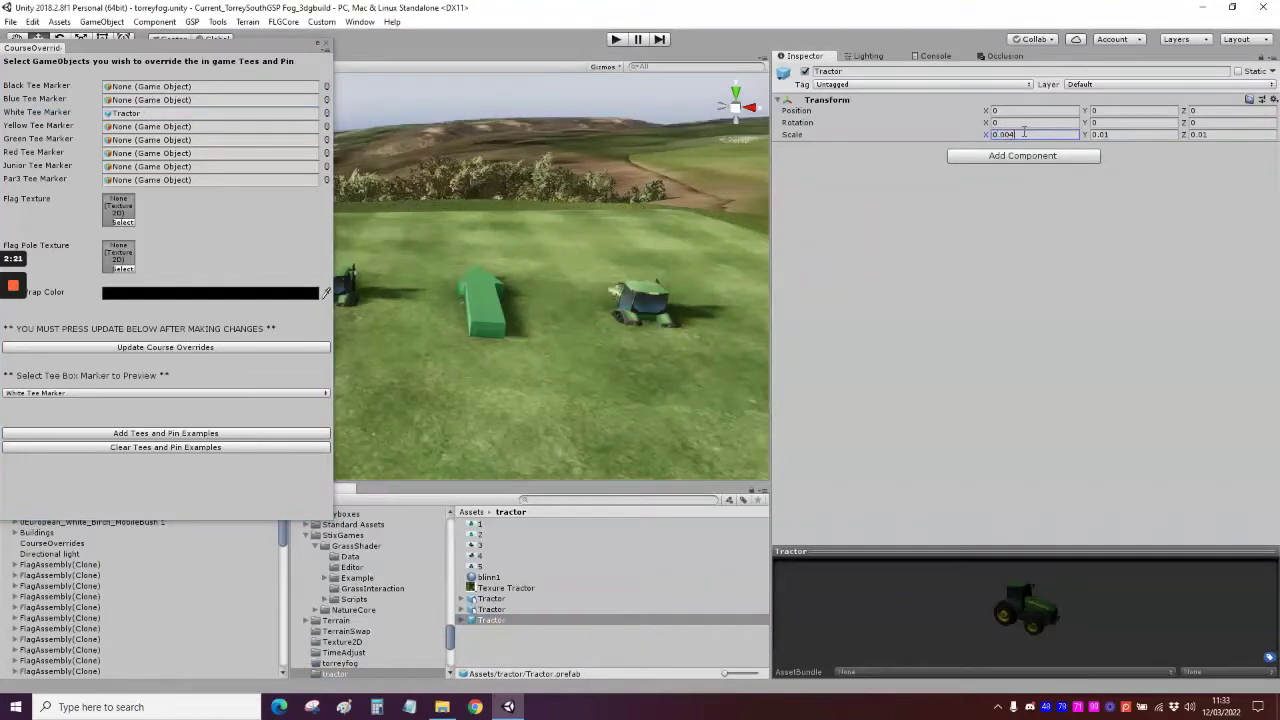
pyautogui.press('Tab')
pyautogui.write('0')
pyautogui.press('Tab')
pyautogui.write('0')
pyautogui.click(1103, 110)
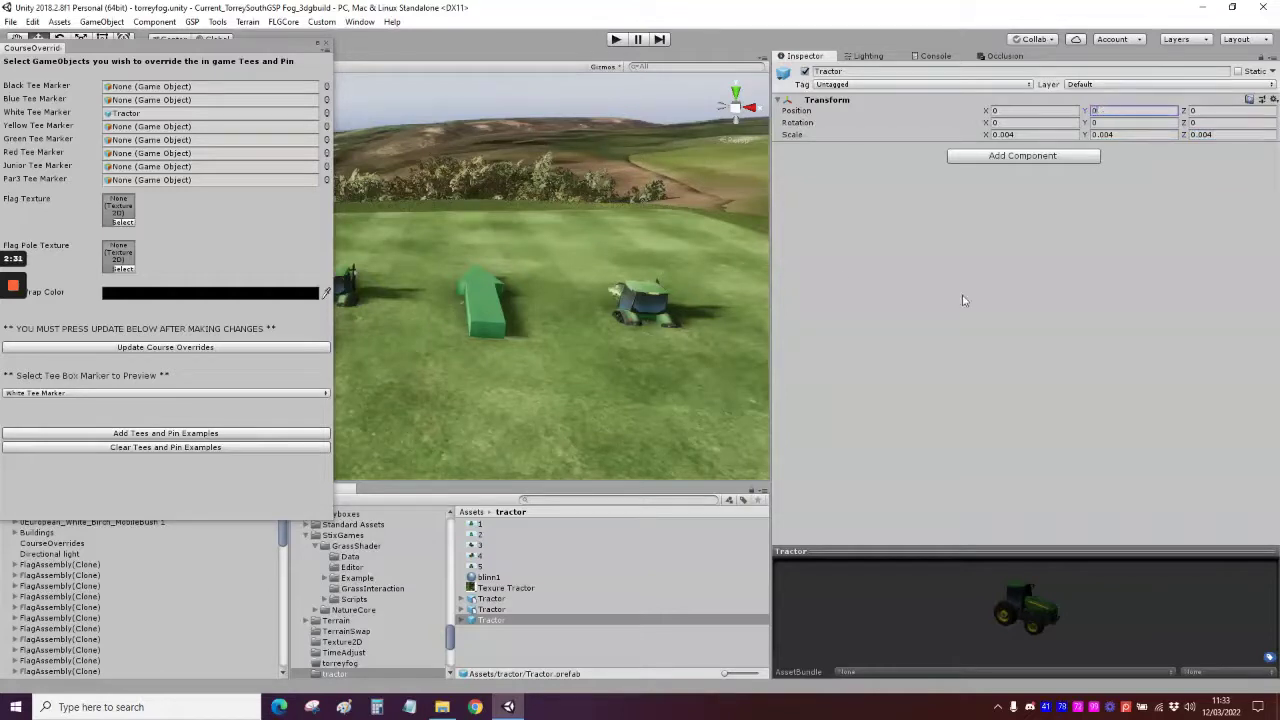
# Update the course overrides, then clear and re-add the tee and pin examples to preview the smaller tractors
pyautogui.click(208, 347)
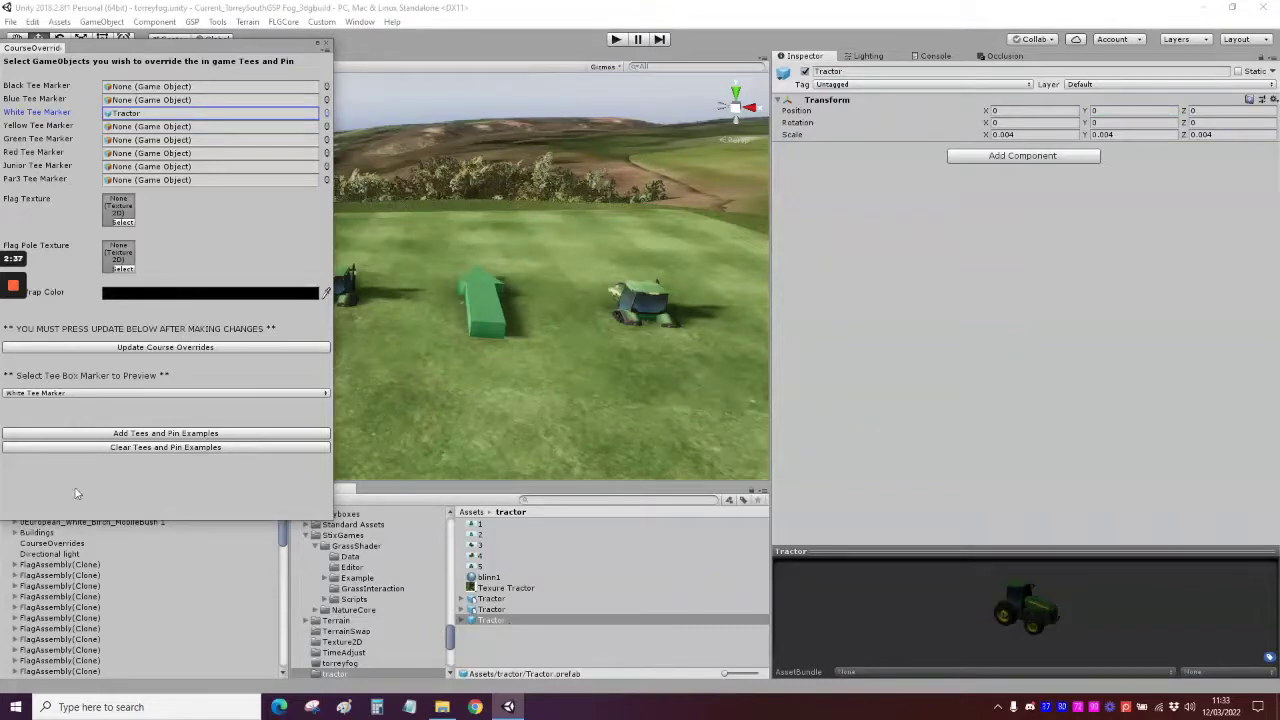
pyautogui.click(142, 449)
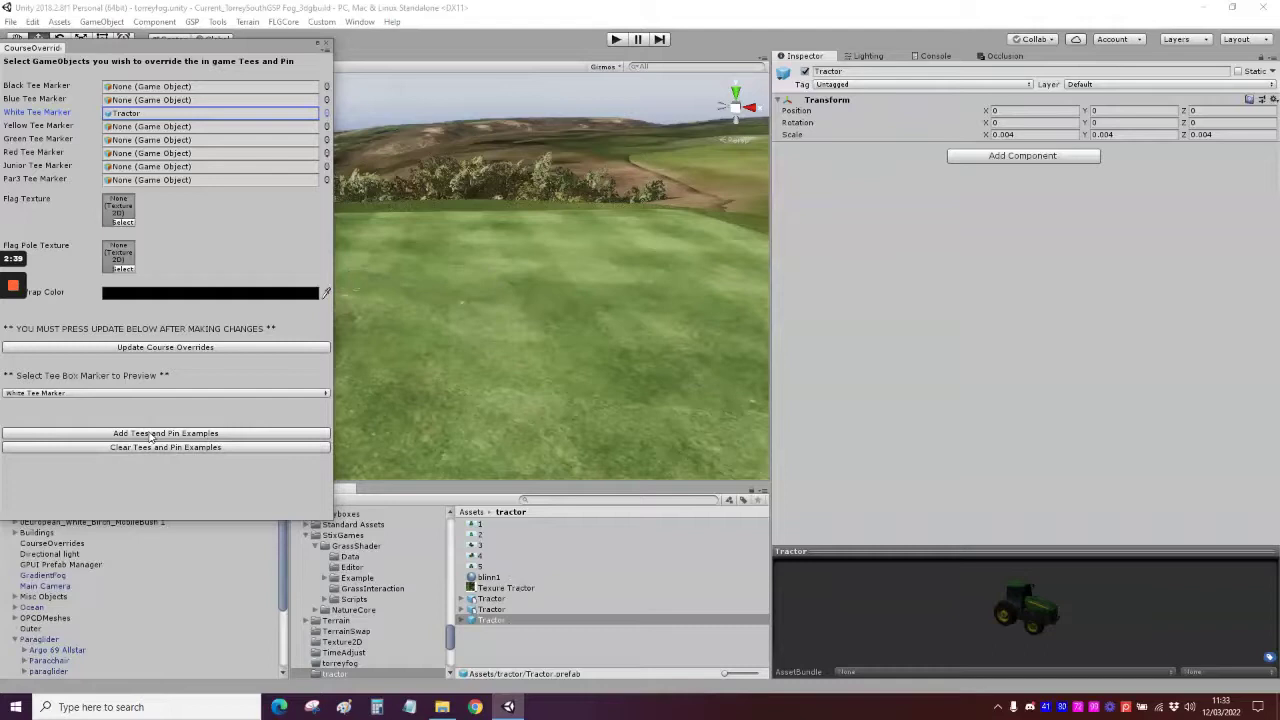
pyautogui.click(150, 434)
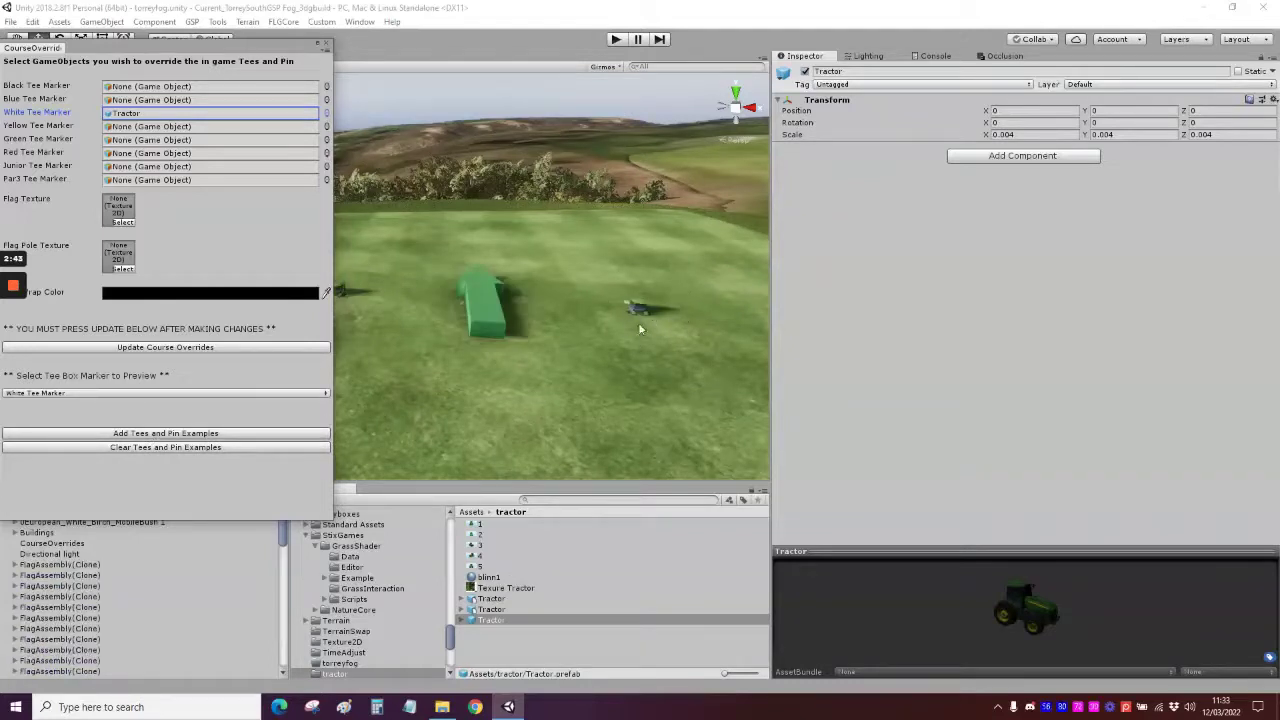
# Set the Tractor prefab's Y position to 0.2, update the course overrides and regenerate the tee and pin examples
pyautogui.click(1103, 112)
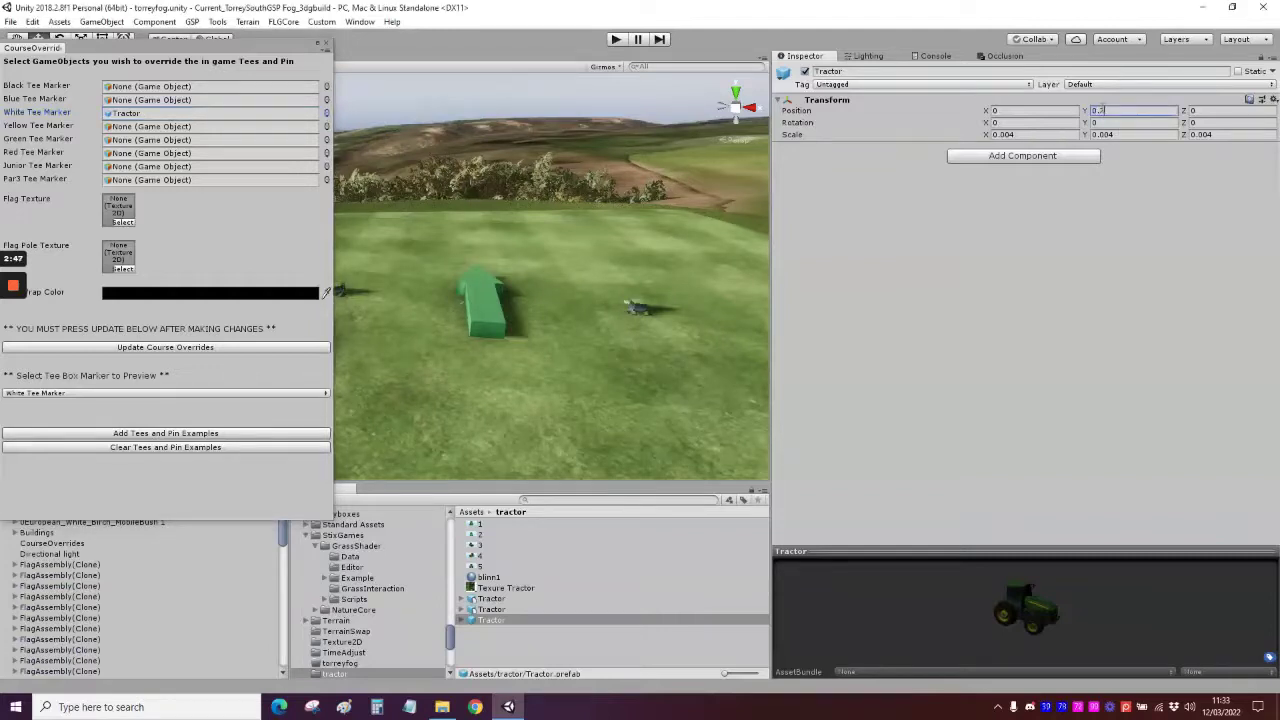
pyautogui.click(214, 350)
pyautogui.click(203, 450)
pyautogui.click(180, 435)
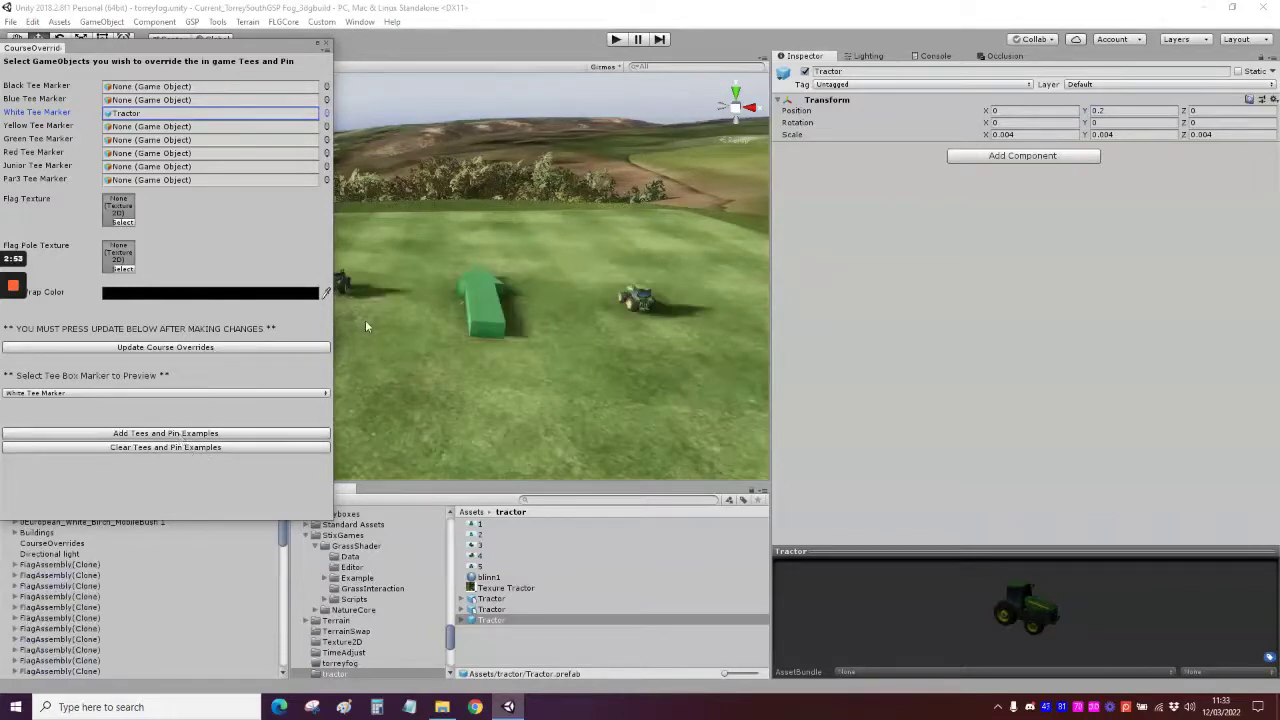
# Examine the raised tractor tee markers and the direction arrow on the tee from several viewpoints
pyautogui.moveTo(376, 325)
pyautogui.mouseDown(button='right')
pyautogui.moveTo(454, 303)
pyautogui.moveTo(480, 346)
pyautogui.moveTo(506, 348)
pyautogui.moveTo(407, 342)
pyautogui.mouseUp(button='right')
pyautogui.press('w')
pyautogui.press('s')
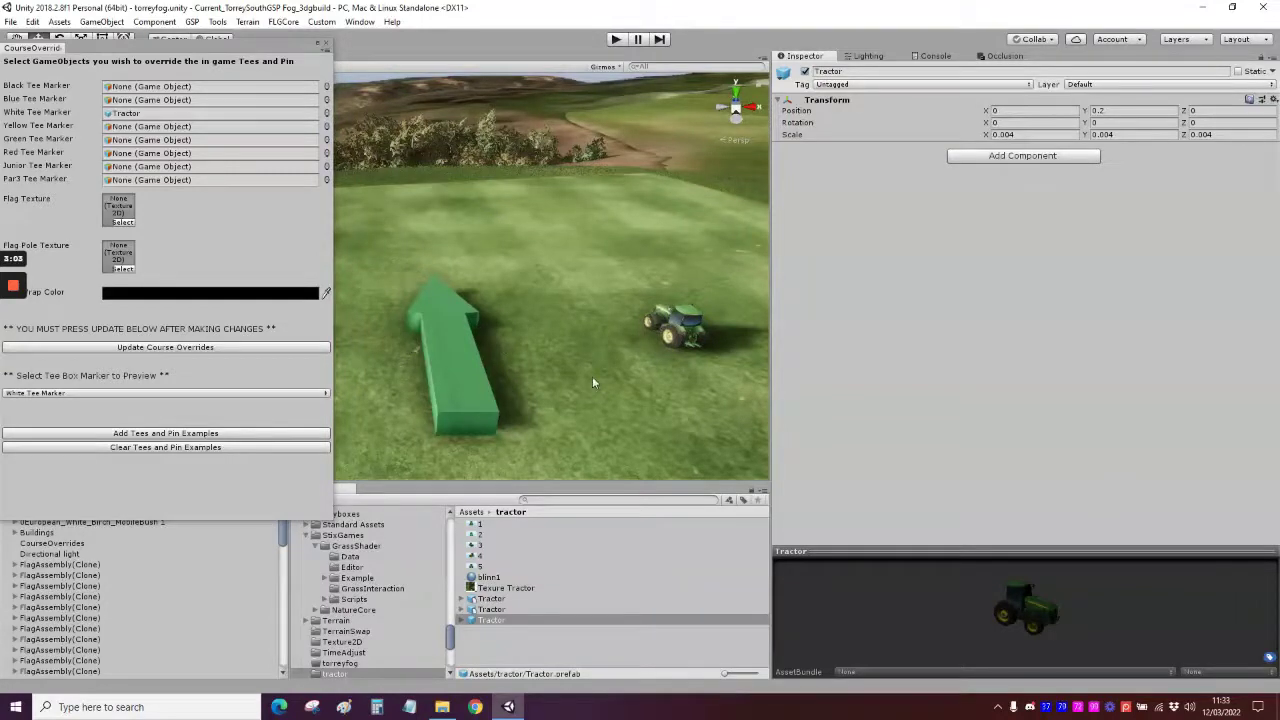
pyautogui.moveTo(592, 376); pyautogui.dragTo(525, 367, button='right')
pyautogui.press('a')
pyautogui.press('s')
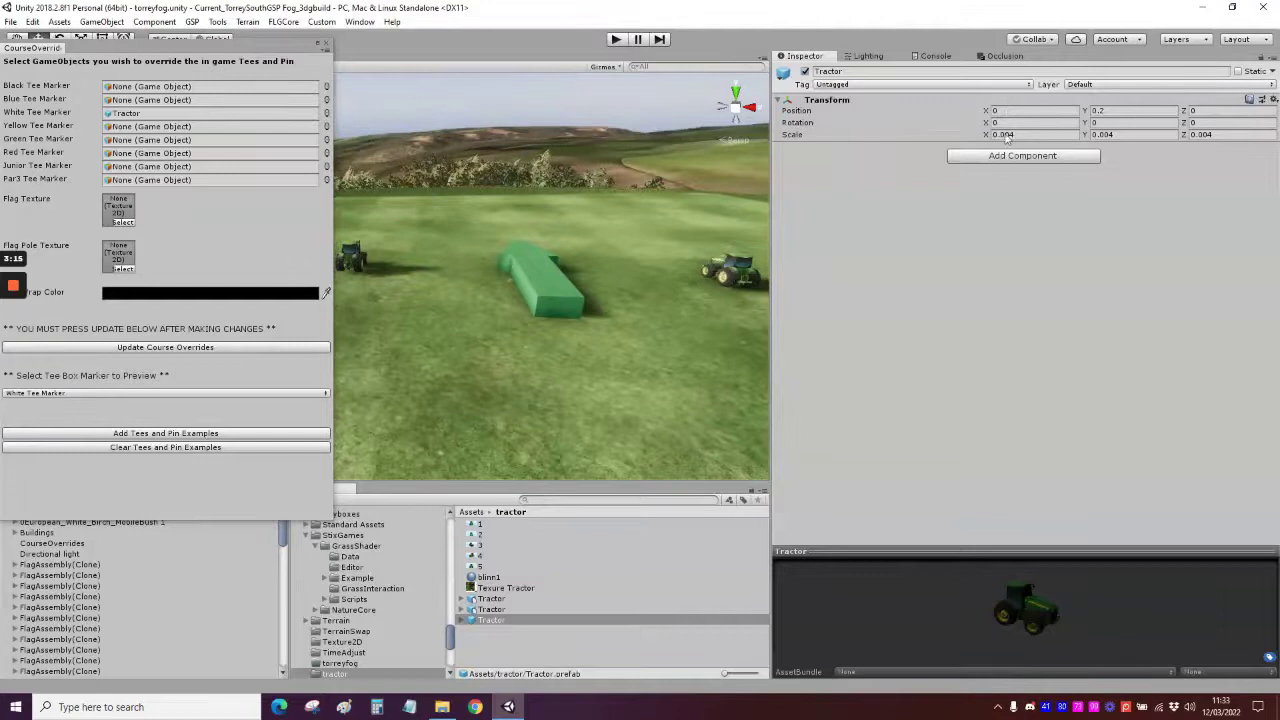
pyautogui.moveTo(538, 336)
pyautogui.keyDown('alt'); pyautogui.mouseDown()
pyautogui.moveTo(571, 318)
pyautogui.moveTo(529, 294)
pyautogui.moveTo(548, 313)
pyautogui.mouseUp(); pyautogui.keyUp('alt')
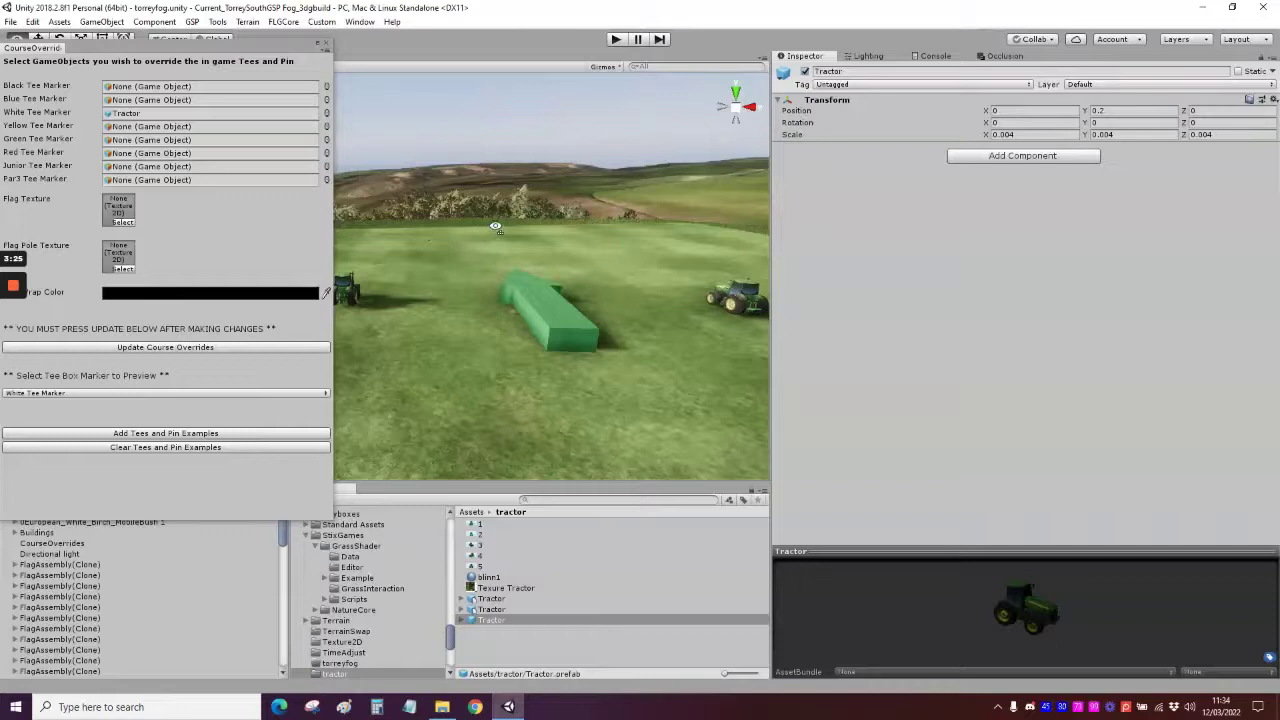
pyautogui.keyDown('alt'); pyautogui.moveTo(504, 226); pyautogui.dragTo(469, 235); pyautogui.keyUp('alt')
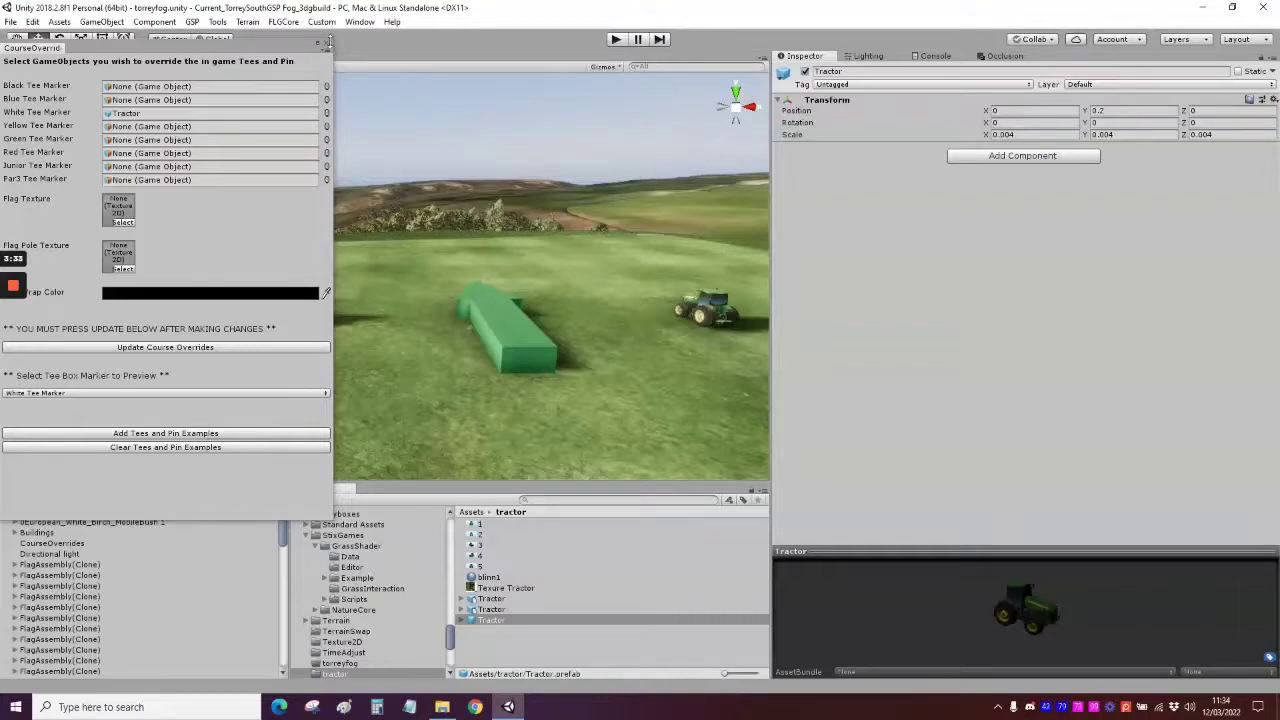
# Clear the tee and pin examples, close the course overrides, and set the Tractor prefab's Y position to 0
pyautogui.click(176, 448)
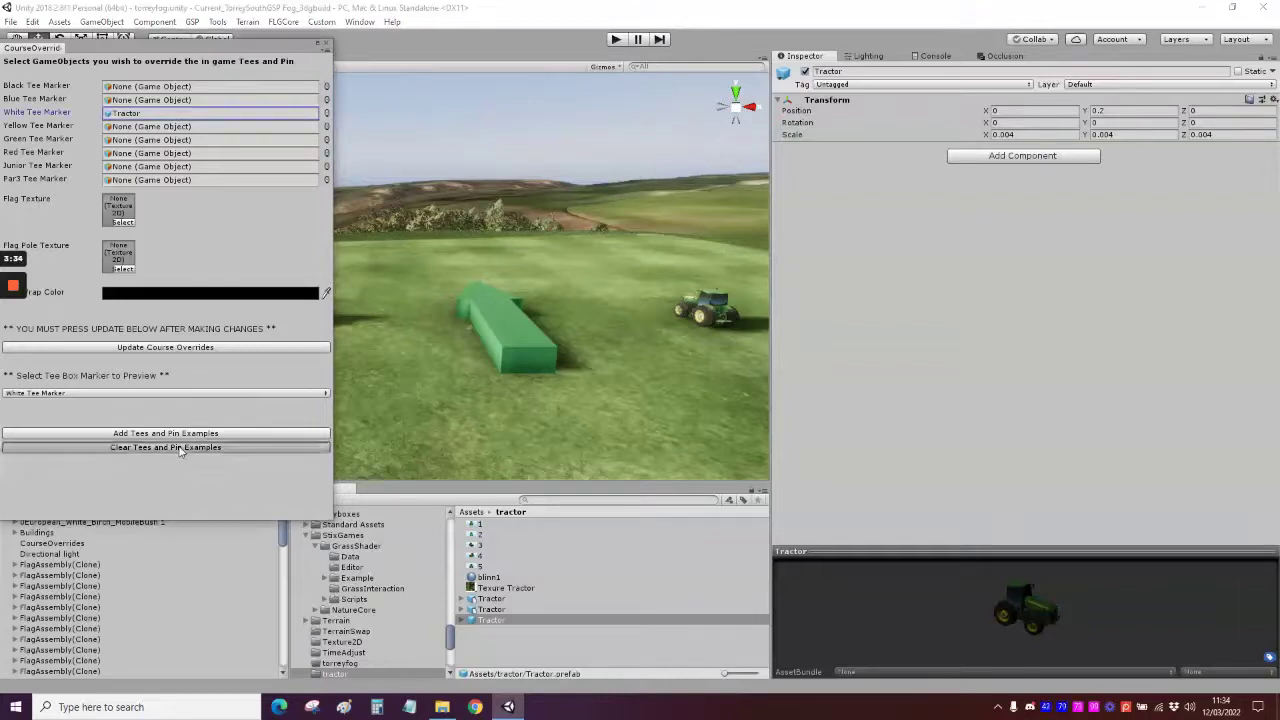
pyautogui.click(325, 44)
pyautogui.click(1124, 110)
pyautogui.press('Tab')
pyautogui.press('Tab')
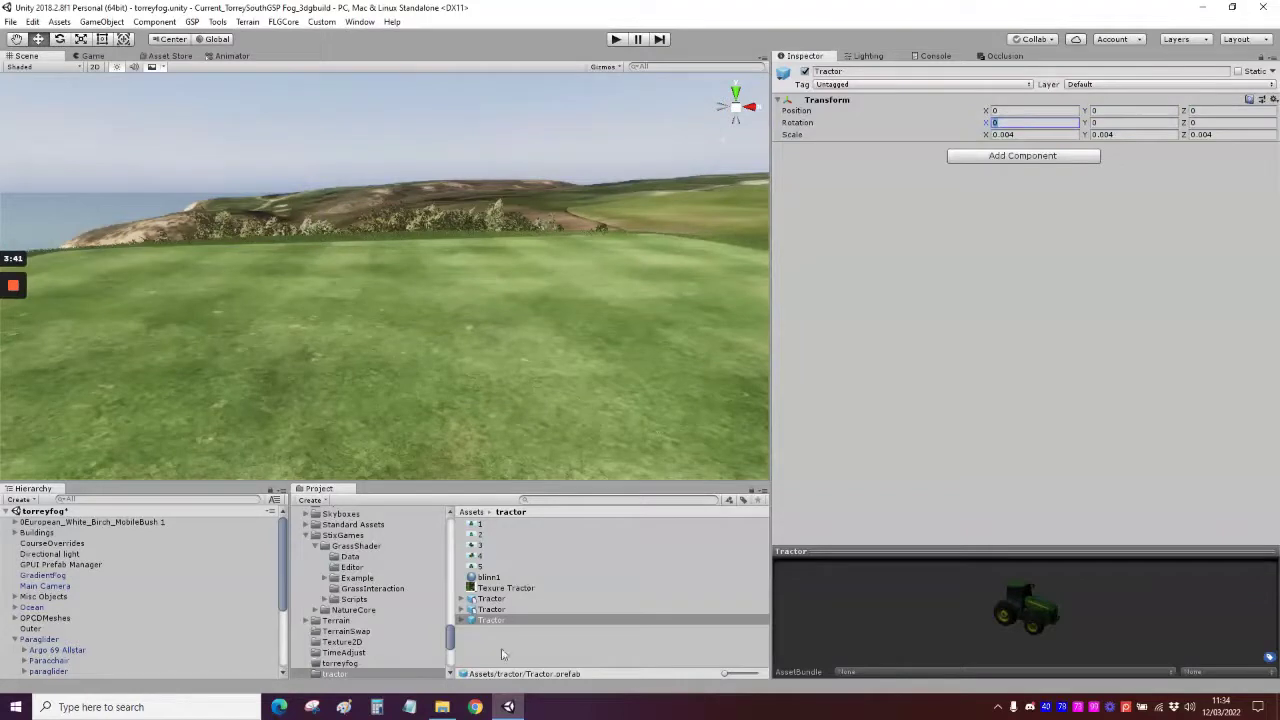
# Place an instance of the Tractor prefab on the grass in the scene and frame it in view
pyautogui.moveTo(545, 619); pyautogui.dragTo(454, 331)
pyautogui.moveTo(454, 331); pyautogui.dragTo(690, 340, button='right')
pyautogui.press('w')
pyautogui.press('f')
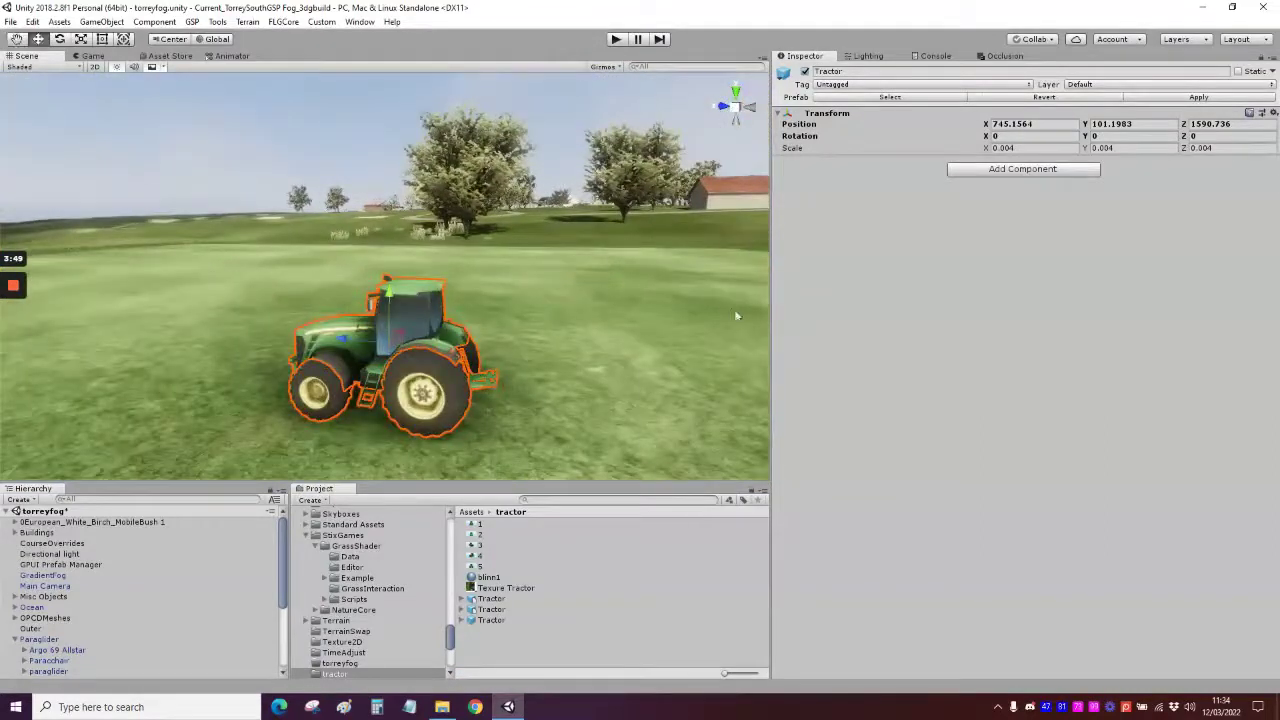
# Set the placed Tractor's position to 0 in X, Y and Z
pyautogui.click(1041, 125)
pyautogui.write('0')
pyautogui.press('Tab')
pyautogui.write('0')
pyautogui.press('Tab')
pyautogui.write('0')
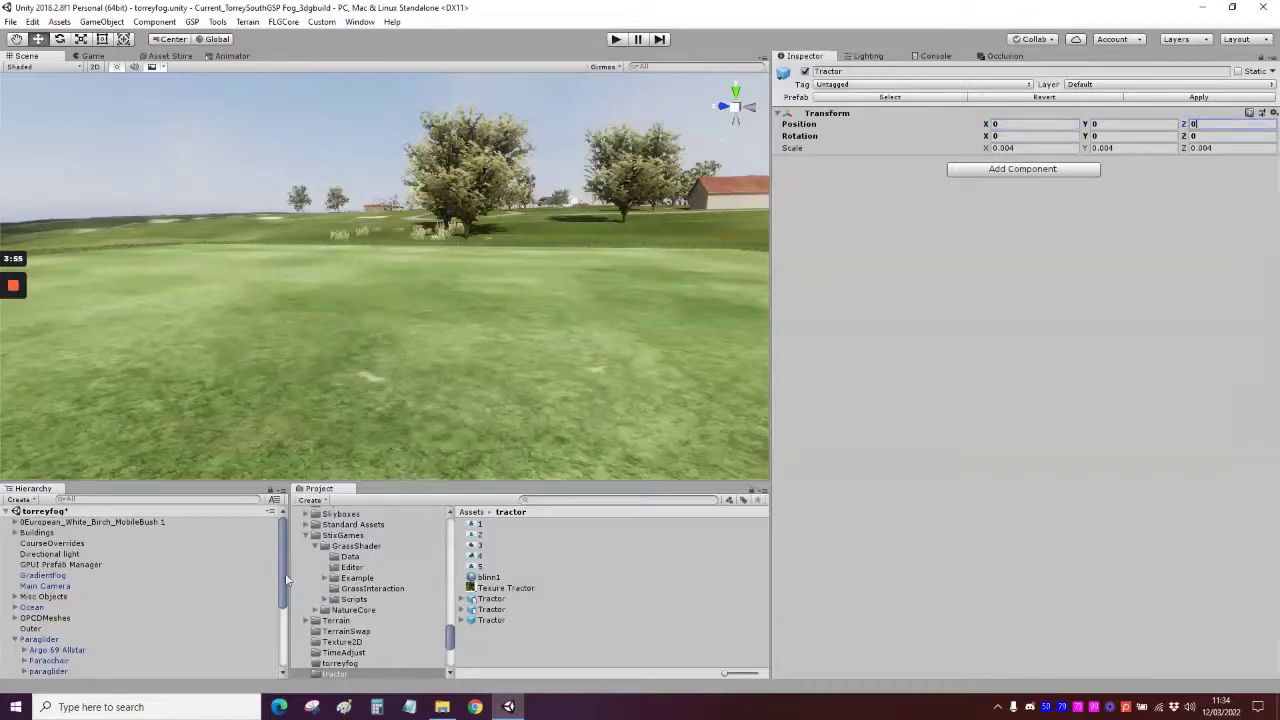
# Expand the Tractor object in the scene hierarchy and delete the old tractornew object below it
pyautogui.moveTo(286, 578); pyautogui.dragTo(275, 652)
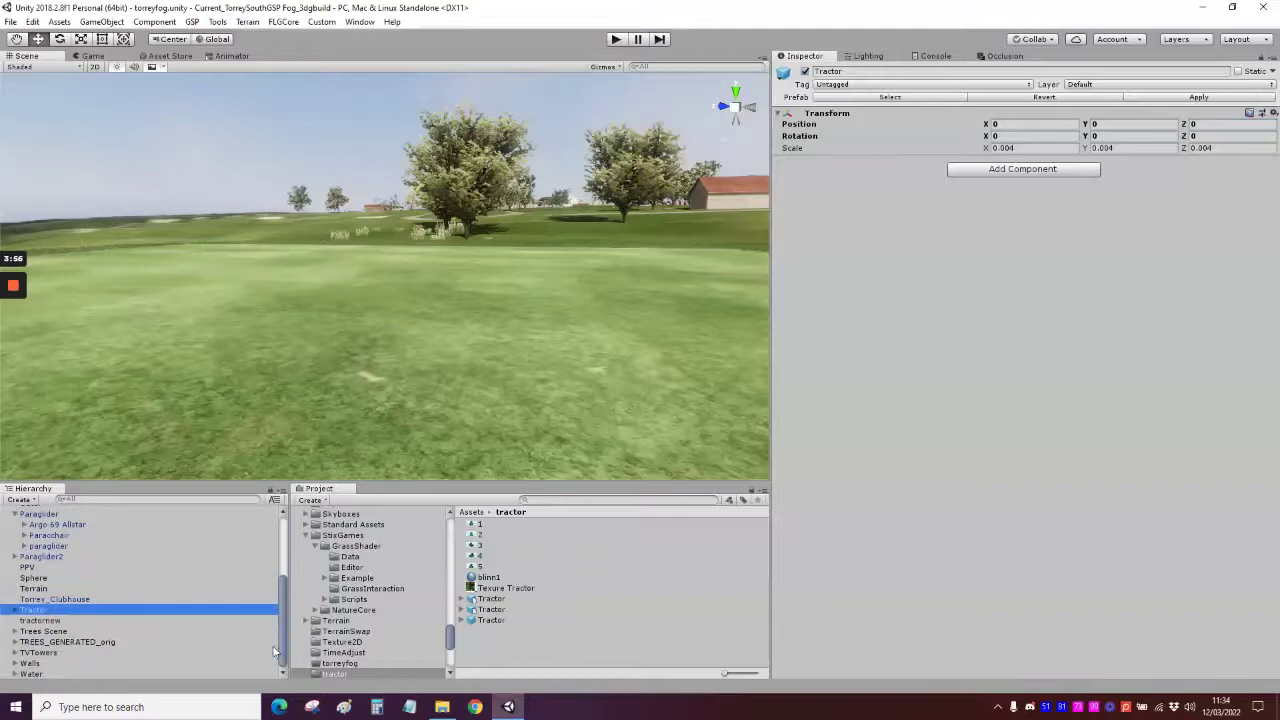
pyautogui.click(14, 610)
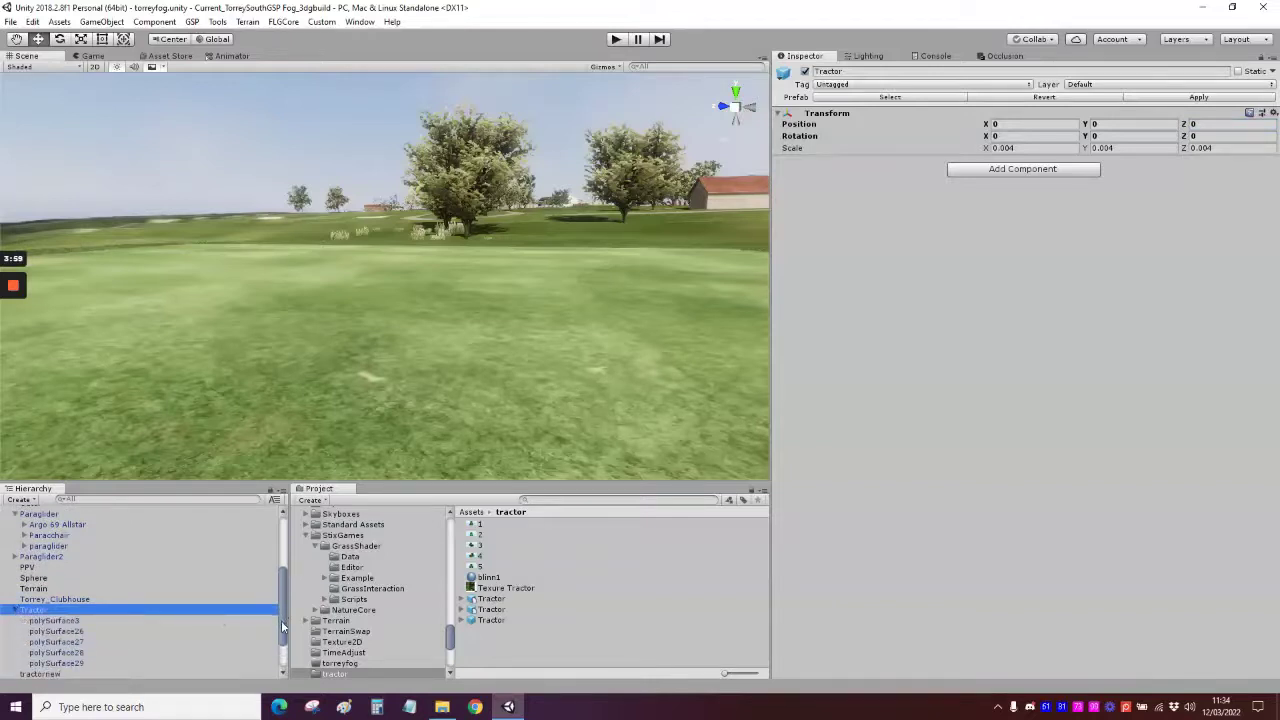
pyautogui.scroll(-1, 60, 590)
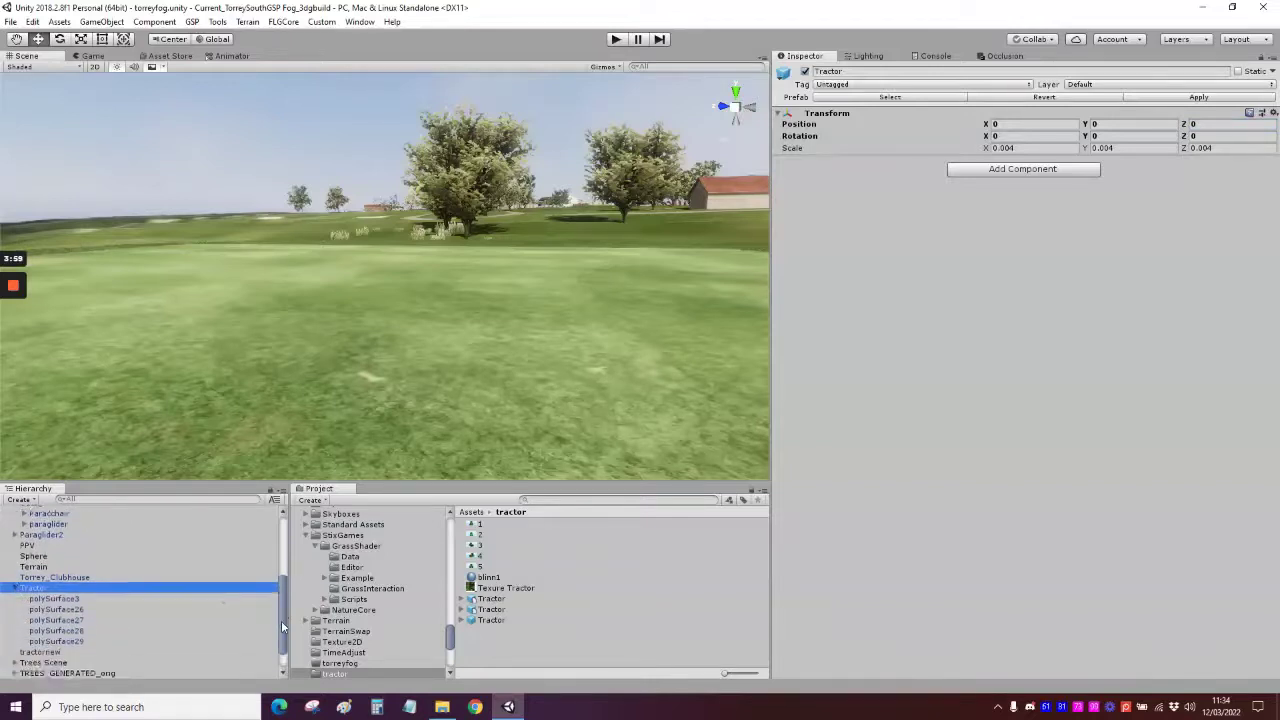
pyautogui.keyDown('shift'); pyautogui.click(80, 636); pyautogui.keyUp('shift')
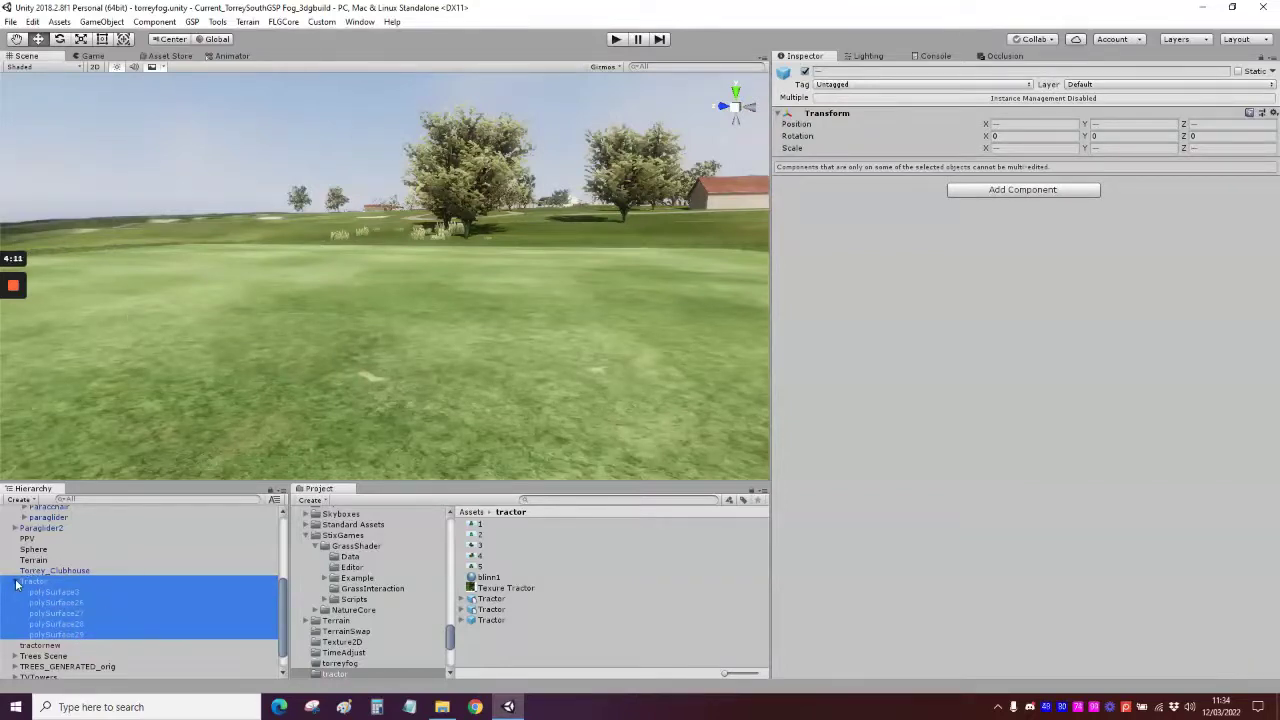
pyautogui.click(60, 645)
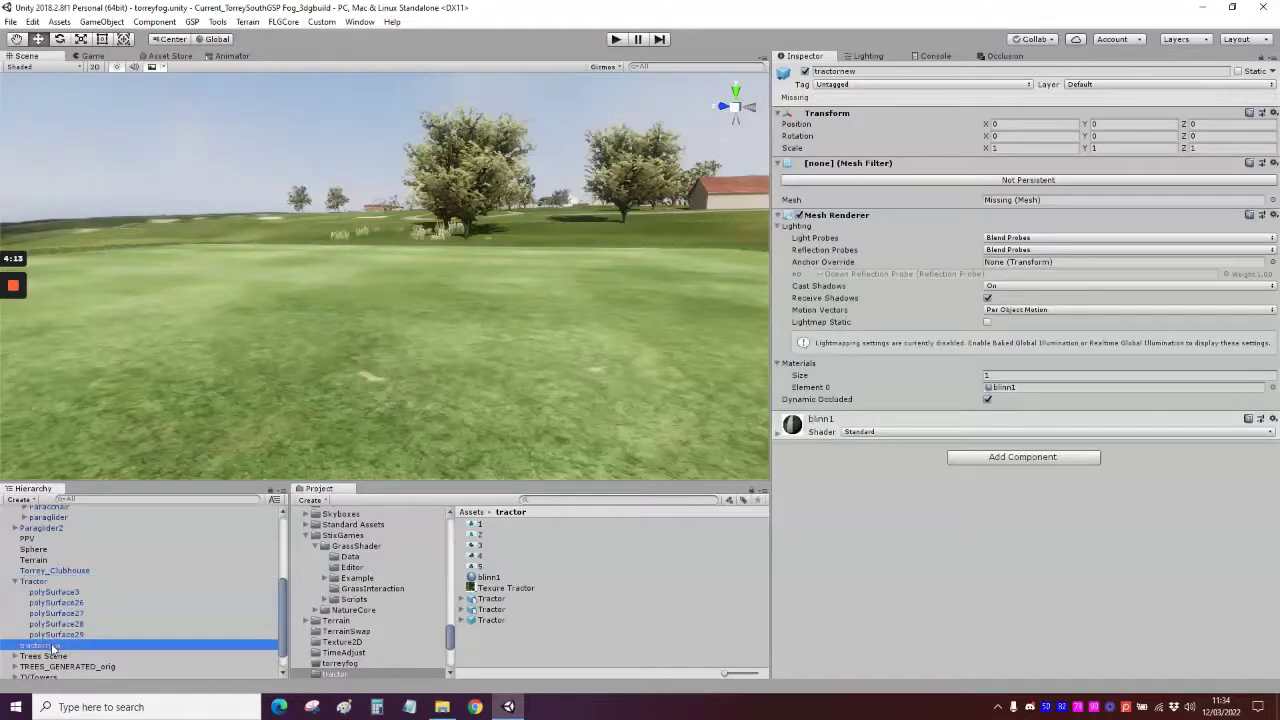
pyautogui.press('Delete')
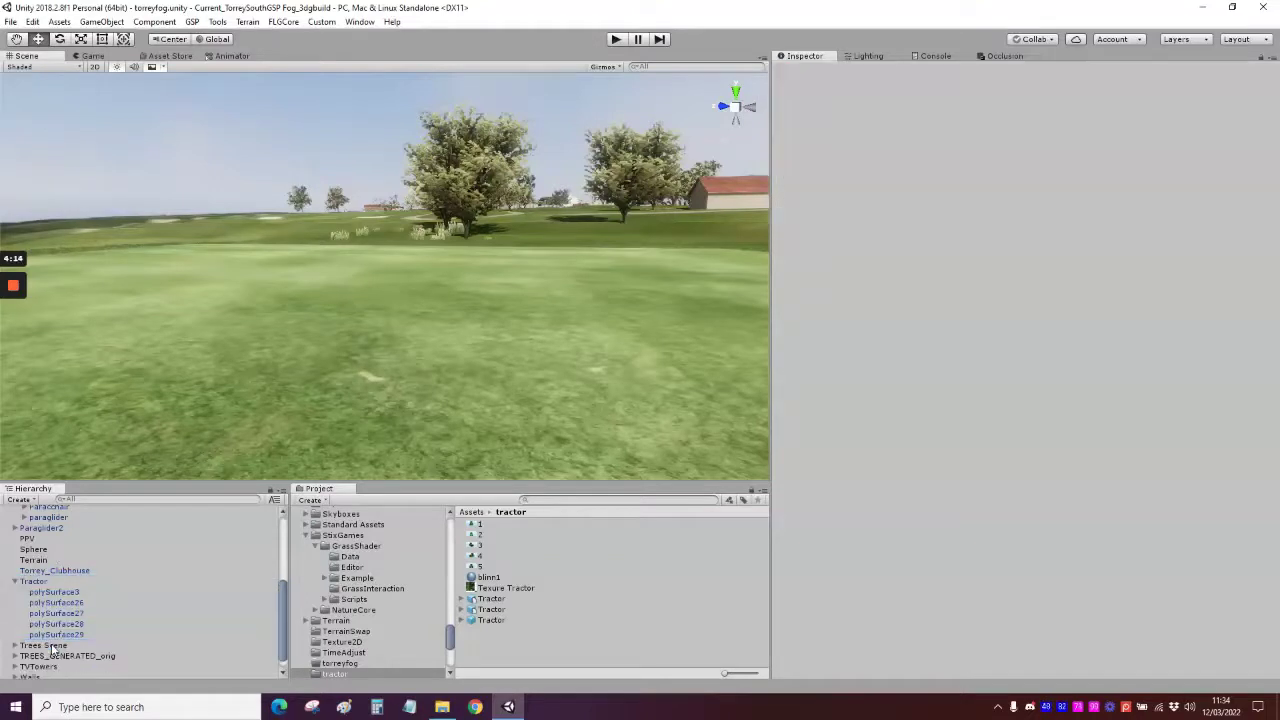
# Set up a Wavefront OBJ export of the Tractor and its parts with only selected objects on, and materials, textures and object splitting off
pyautogui.click(43, 583)
pyautogui.keyDown('shift'); pyautogui.click(68, 634); pyautogui.keyUp('shift')
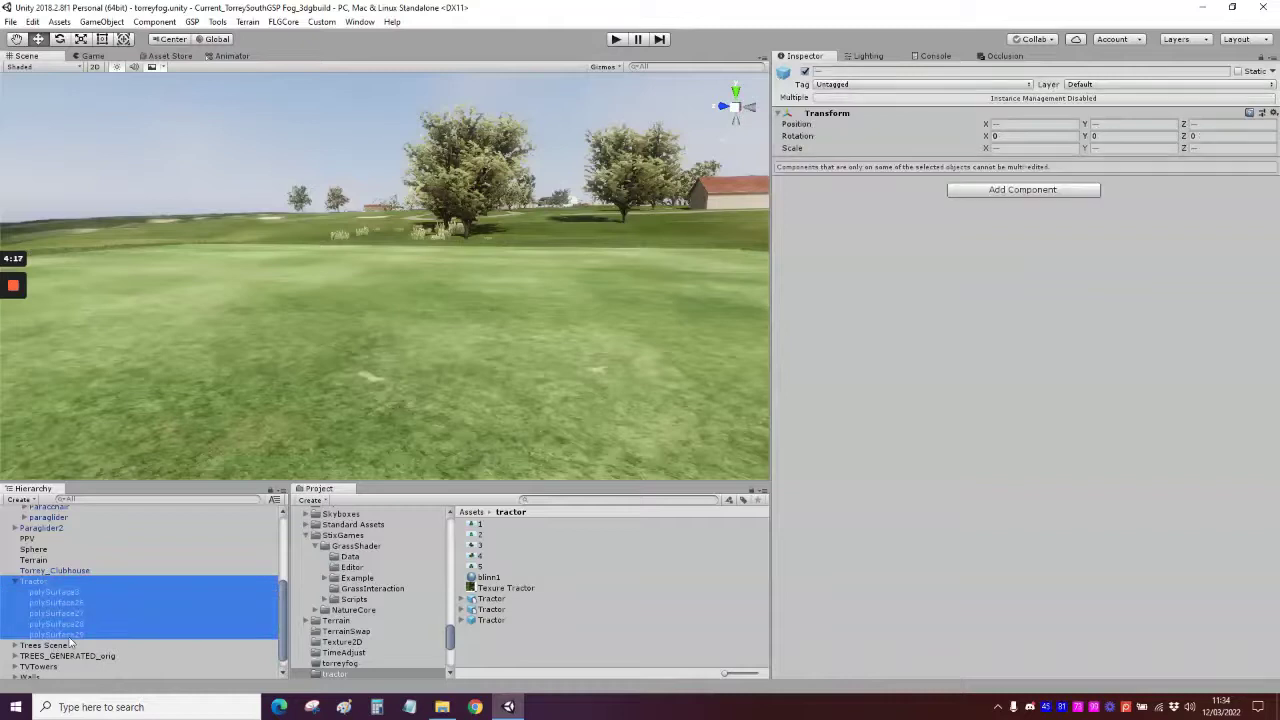
pyautogui.click(12, 24)
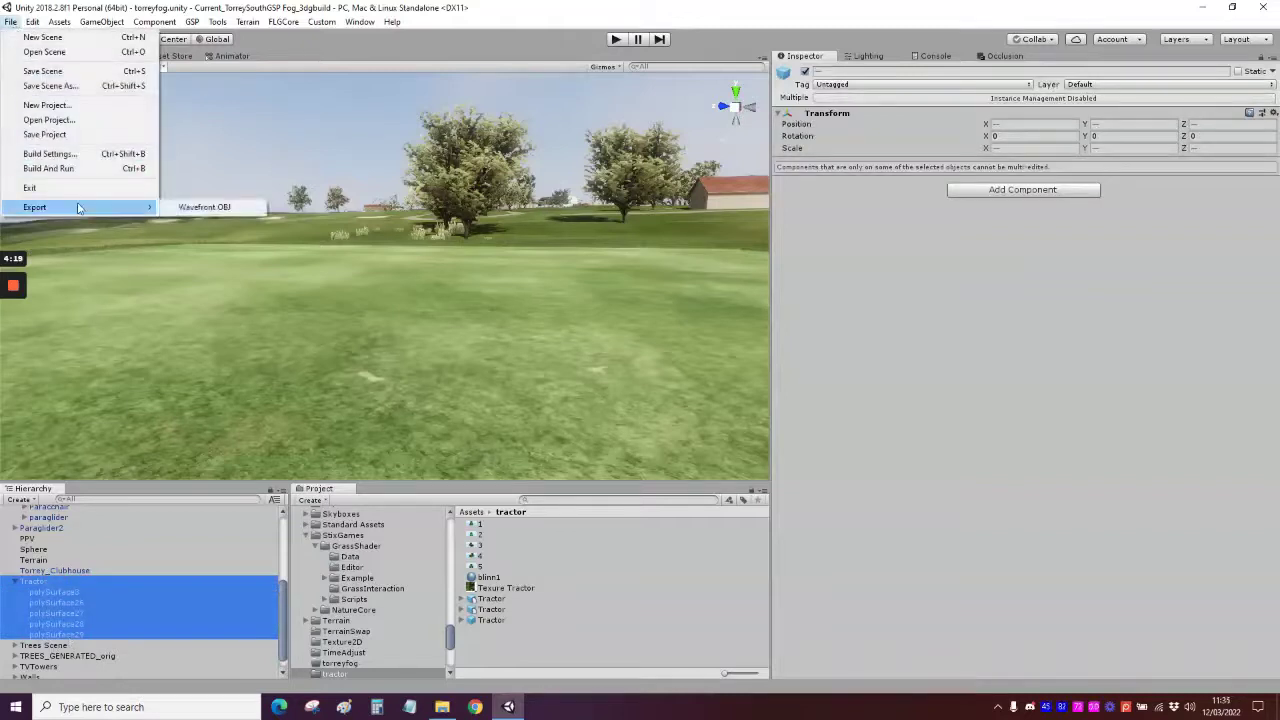
pyautogui.click(230, 209)
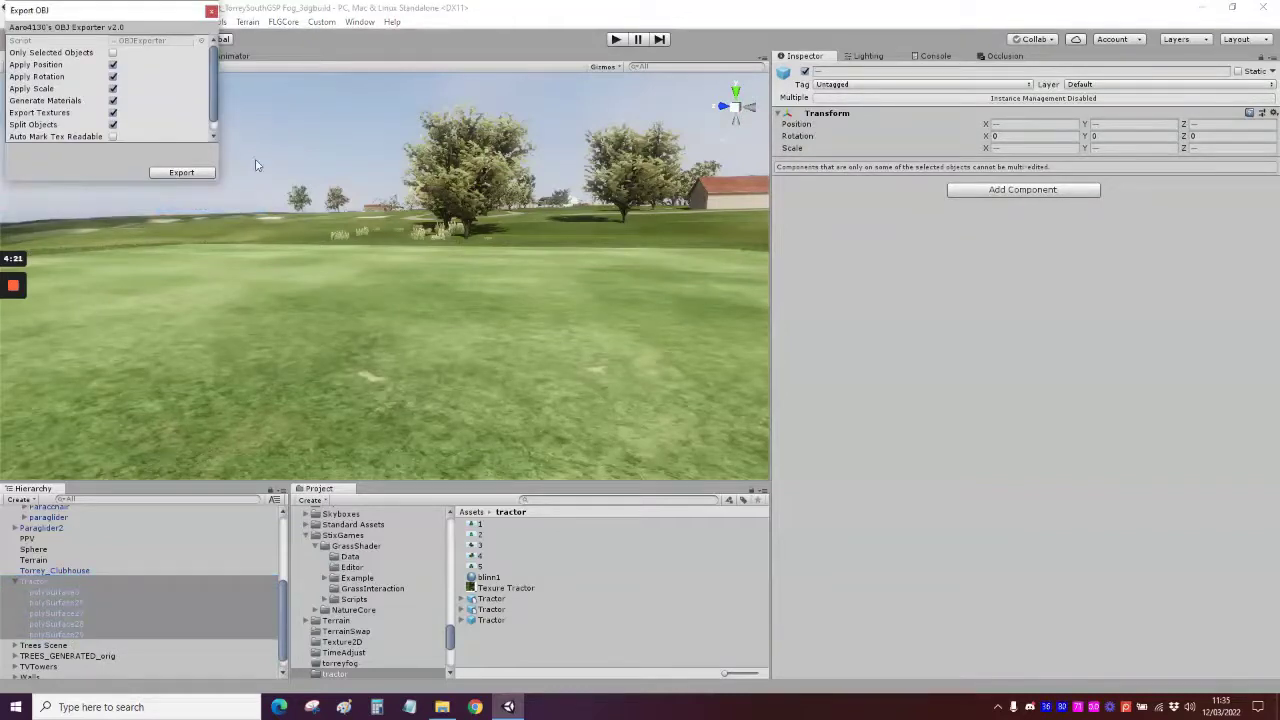
pyautogui.click(113, 123)
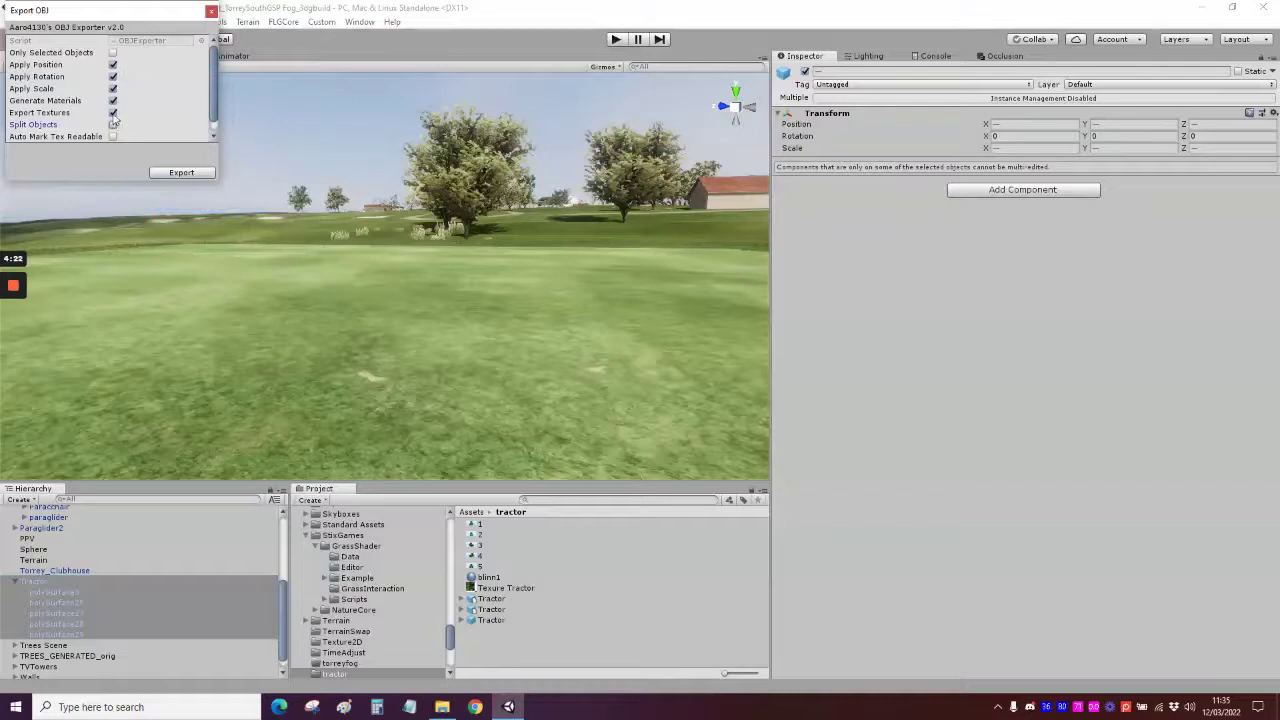
pyautogui.click(113, 52)
pyautogui.click(113, 100)
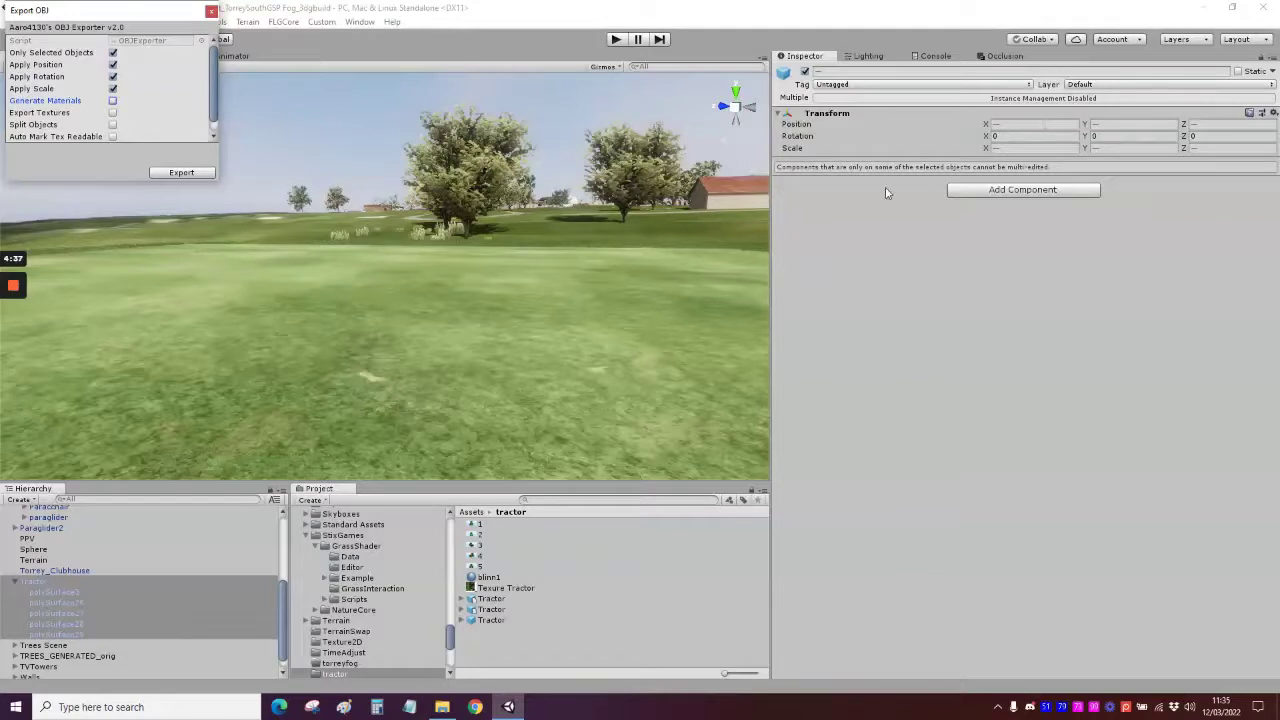
# Reselect the Tractor with all its polySurface parts and export them to the Desktop, replacing tractornew.obj
pyautogui.click(32, 581)
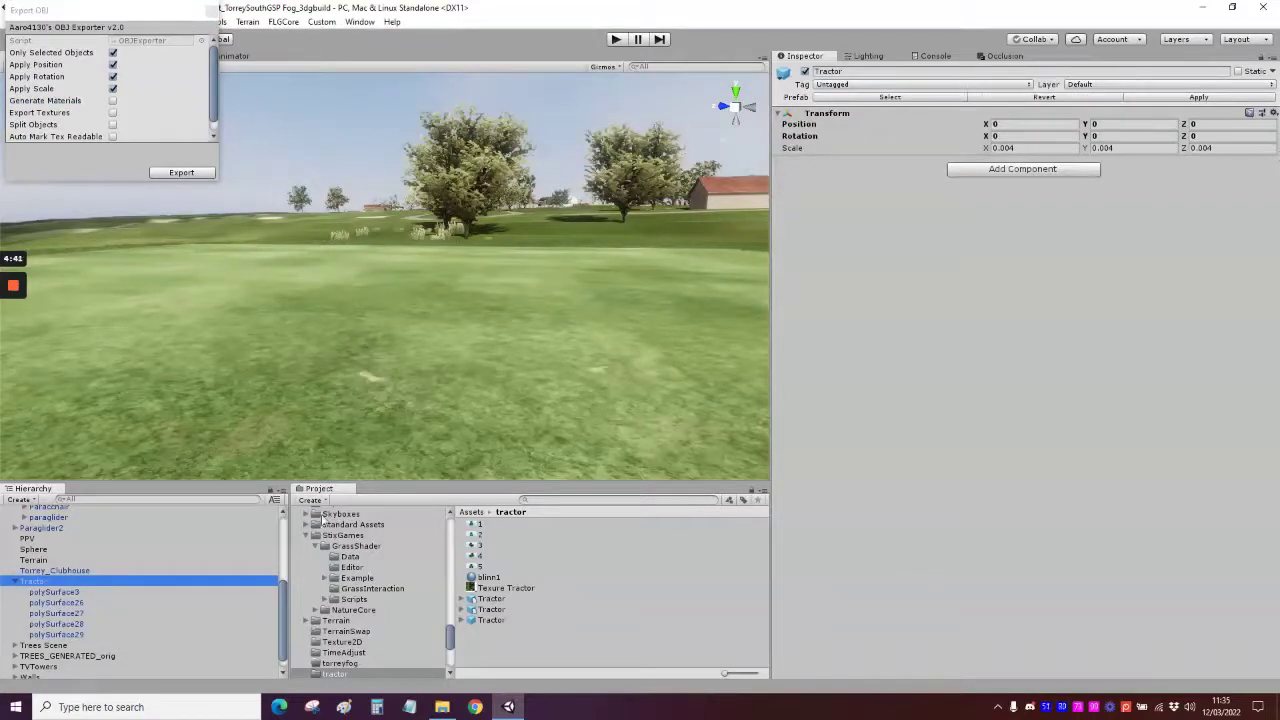
pyautogui.keyDown('shift'); pyautogui.click(80, 632); pyautogui.keyUp('shift')
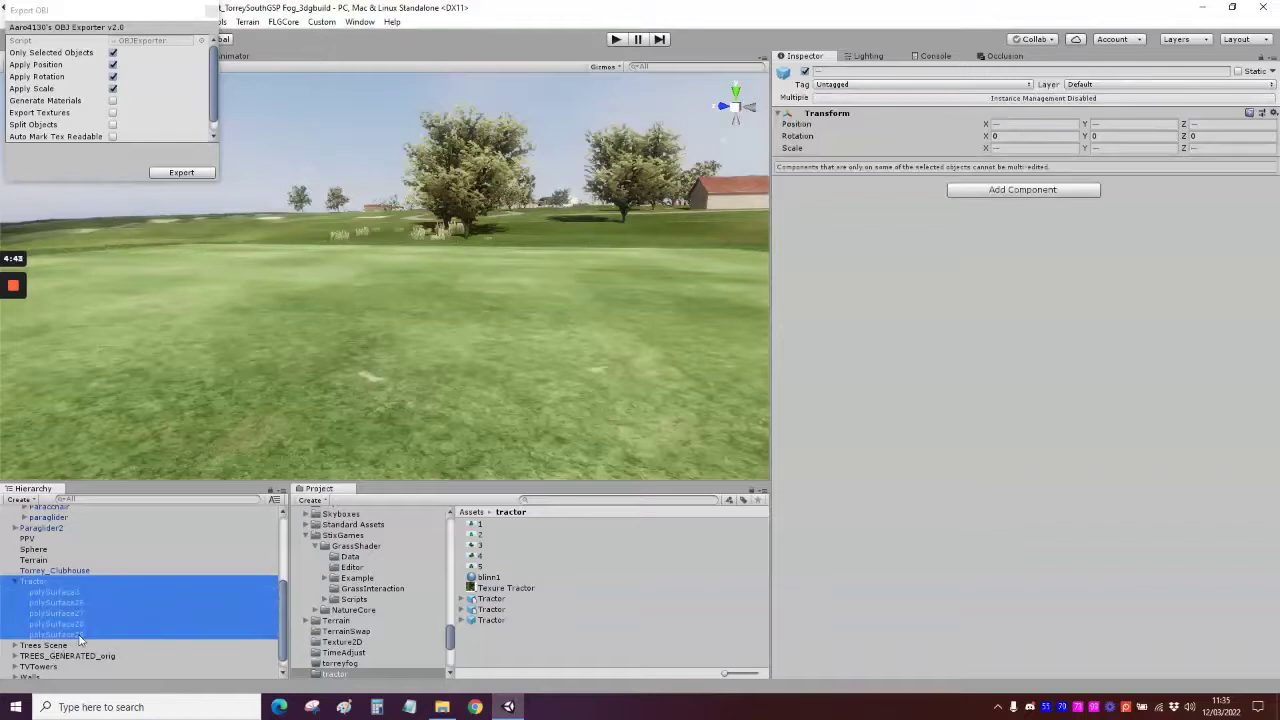
pyautogui.click(45, 583)
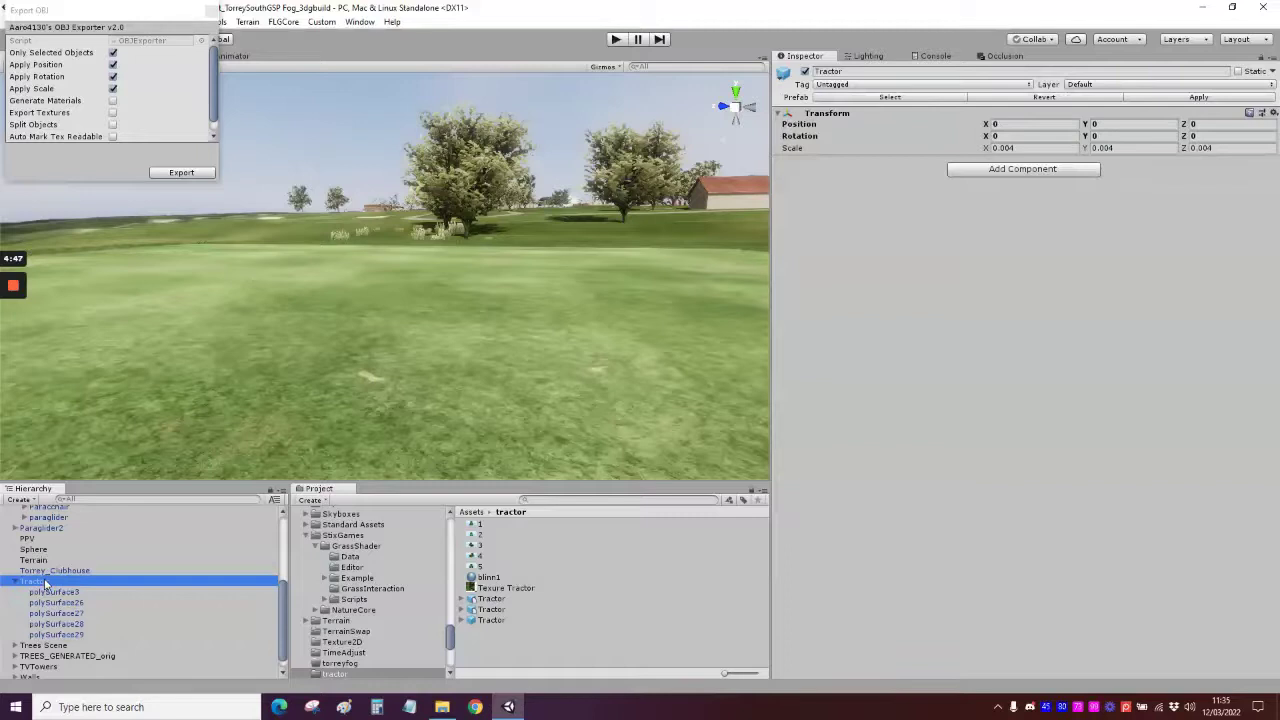
pyautogui.keyDown('shift'); pyautogui.click(83, 635); pyautogui.keyUp('shift')
pyautogui.click(211, 118)
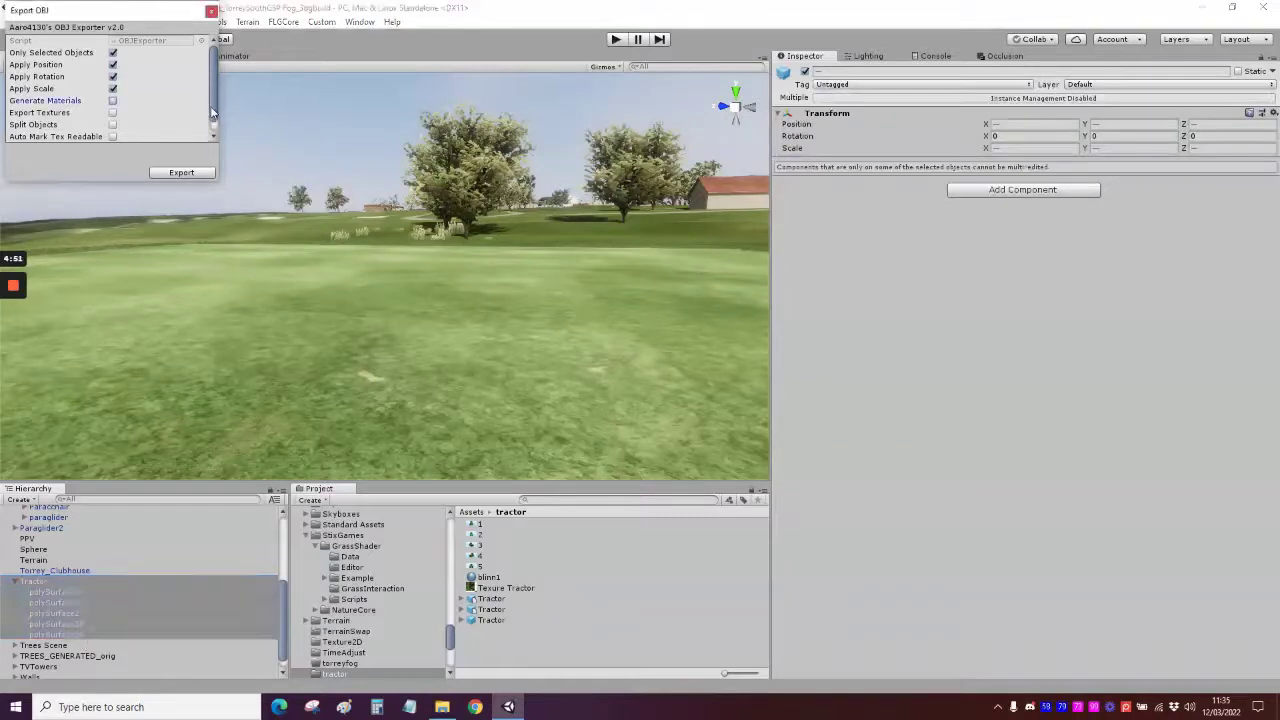
pyautogui.click(181, 174)
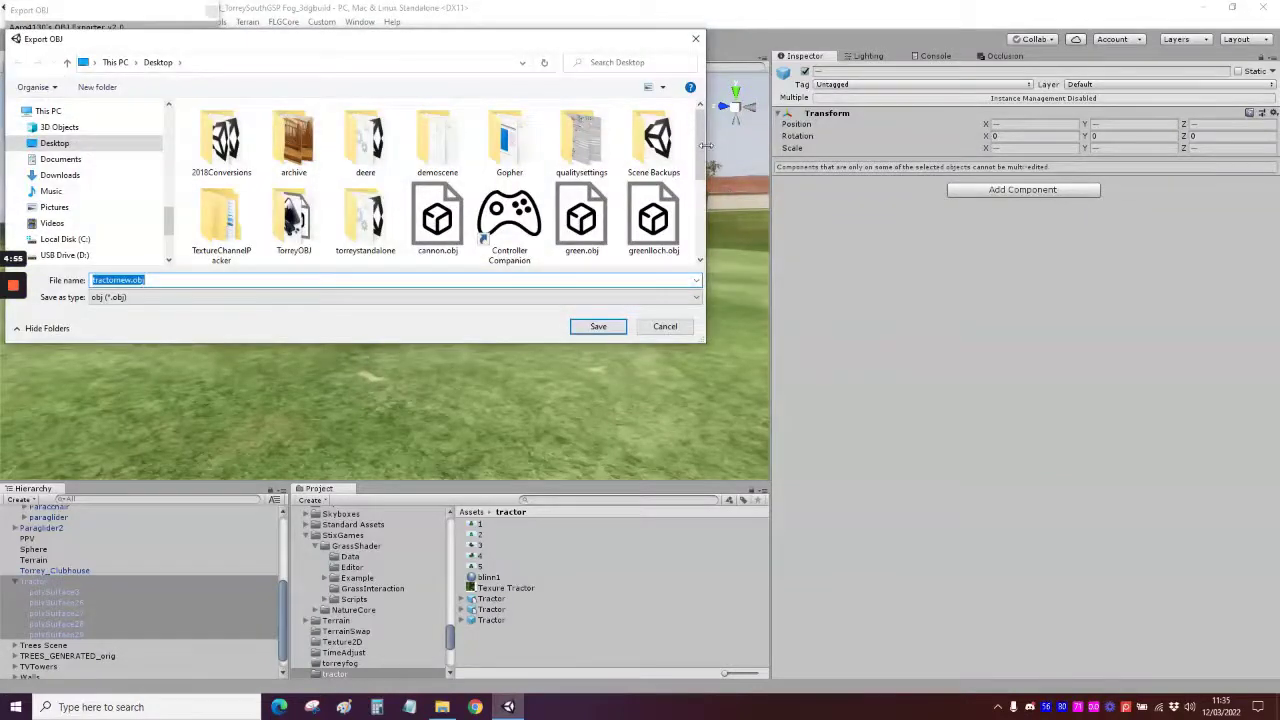
pyautogui.moveTo(702, 145); pyautogui.dragTo(699, 258)
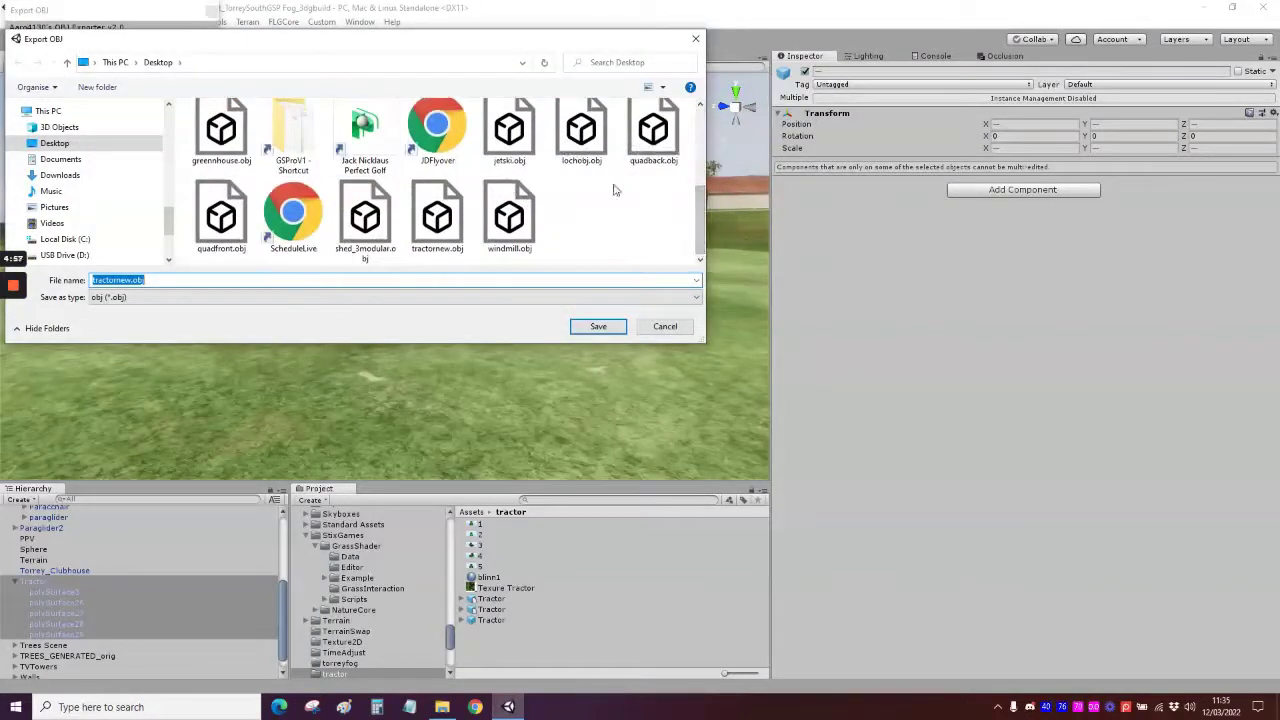
pyautogui.doubleClick(438, 212)
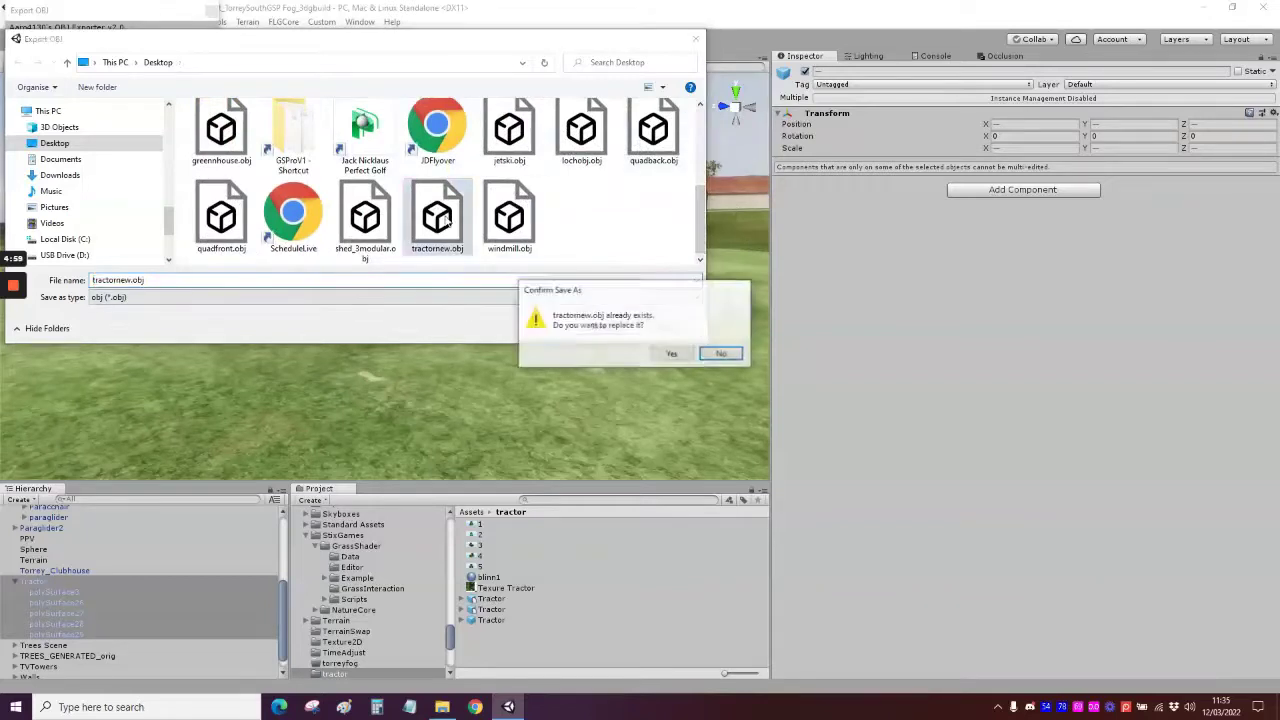
pyautogui.click(672, 355)
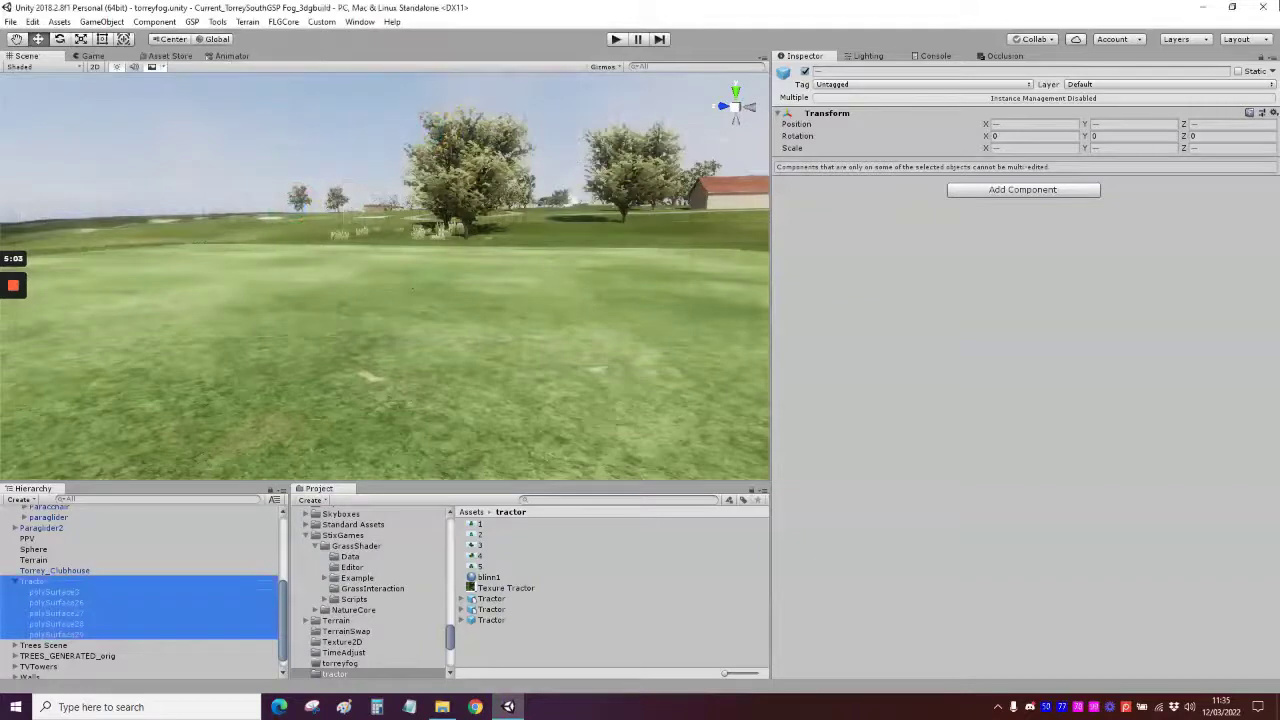
# Switch to Blender and delete the default camera, cube and light from the new scene
pyautogui.click(1202, 7)
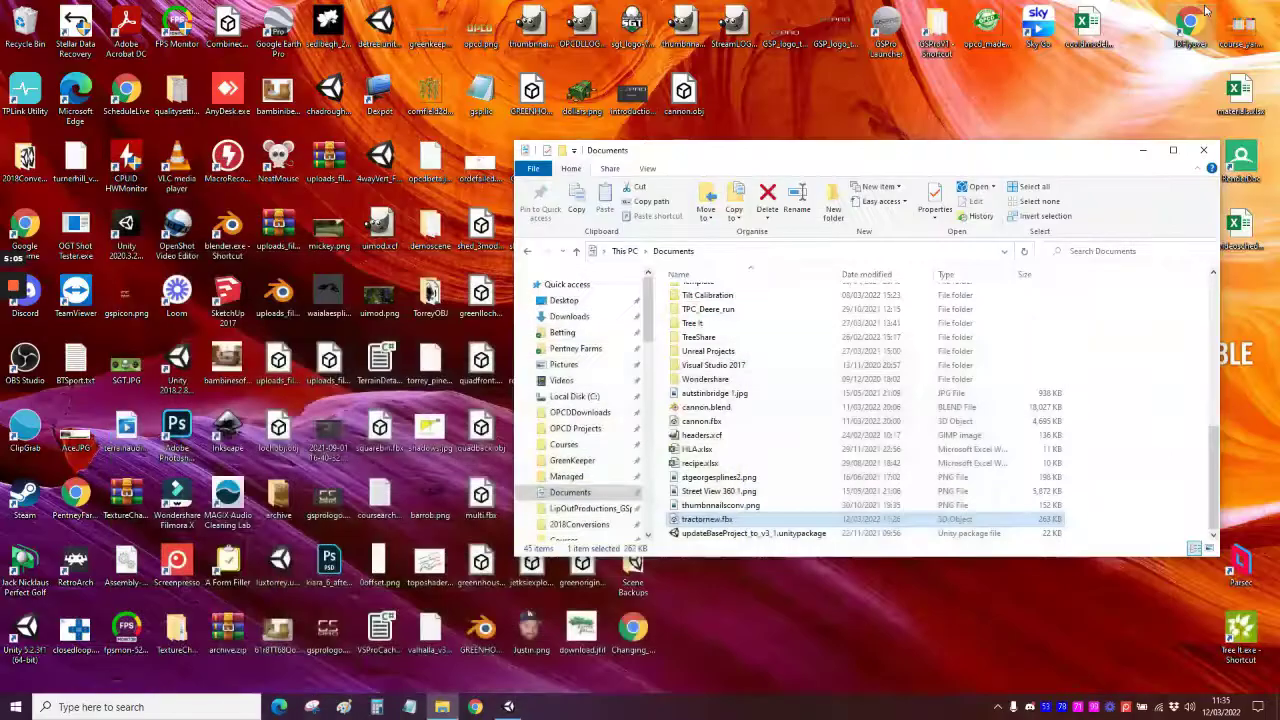
pyautogui.click(1144, 152)
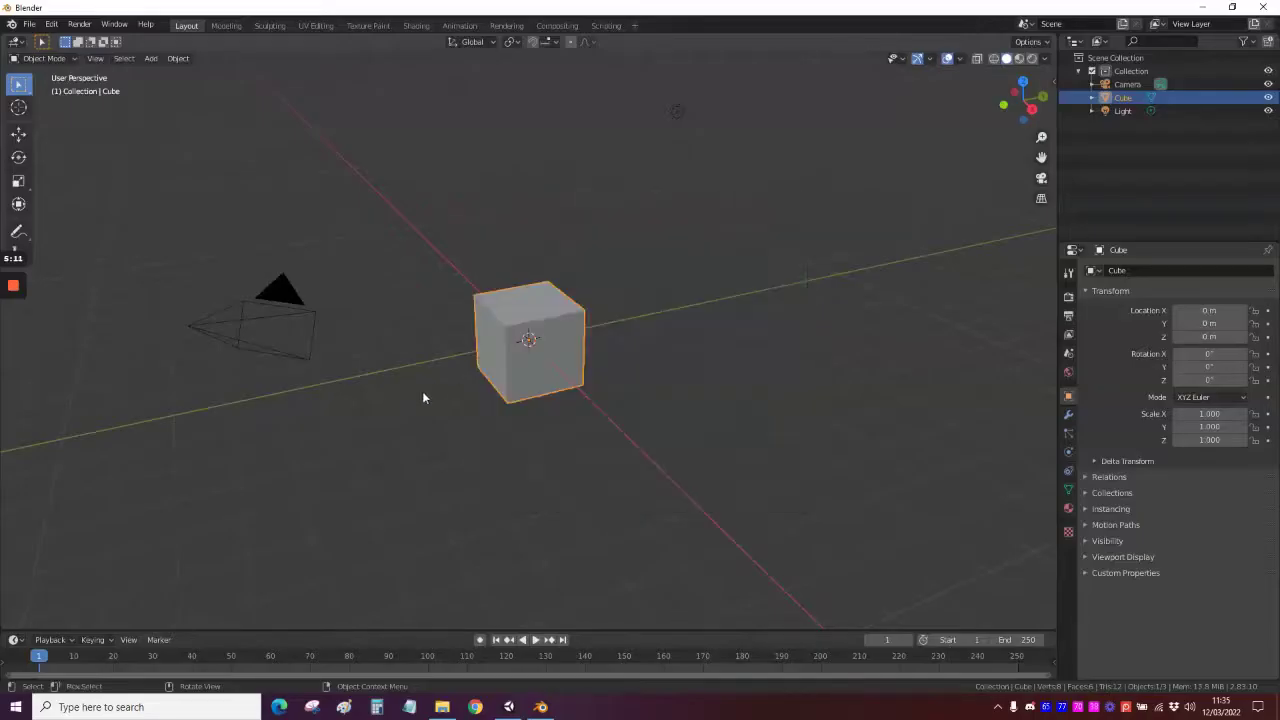
pyautogui.click(283, 298)
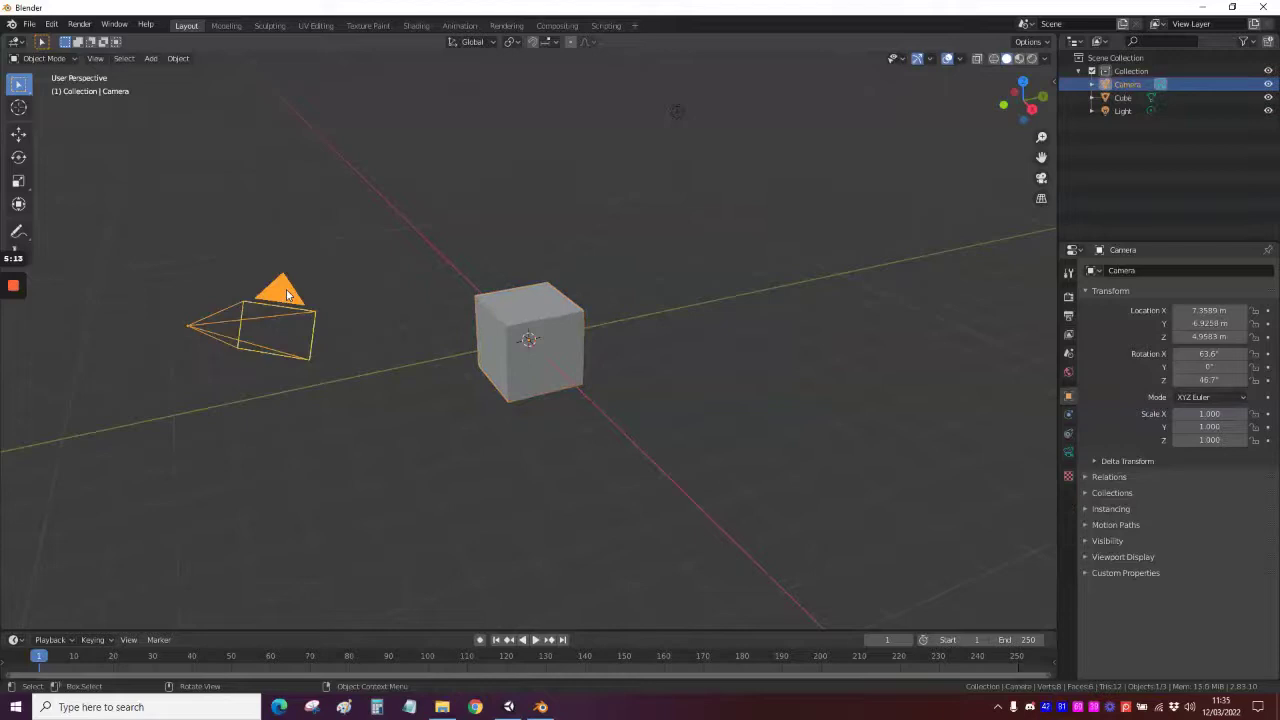
pyautogui.press('Delete')
pyautogui.click(566, 340)
pyautogui.press('Delete')
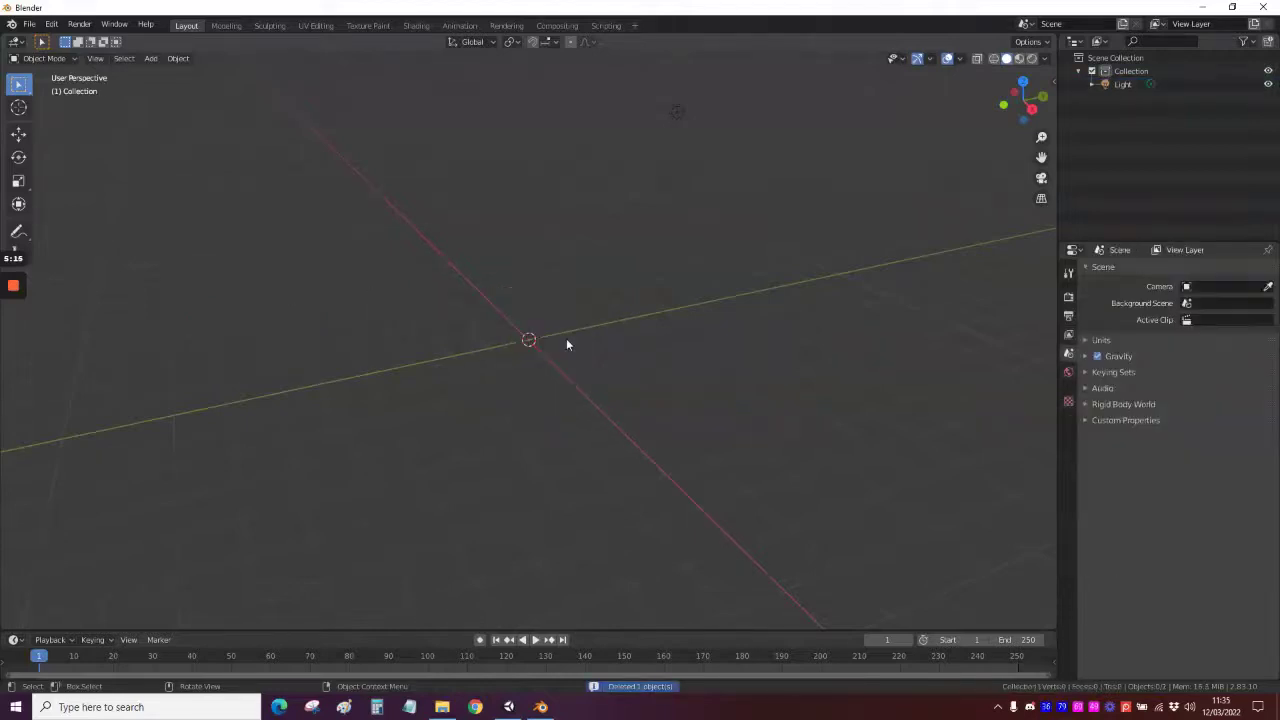
pyautogui.click(678, 113)
pyautogui.press('Delete')
# Import tractornew.obj from the Desktop as a Wavefront OBJ with the default import options
pyautogui.click(30, 24)
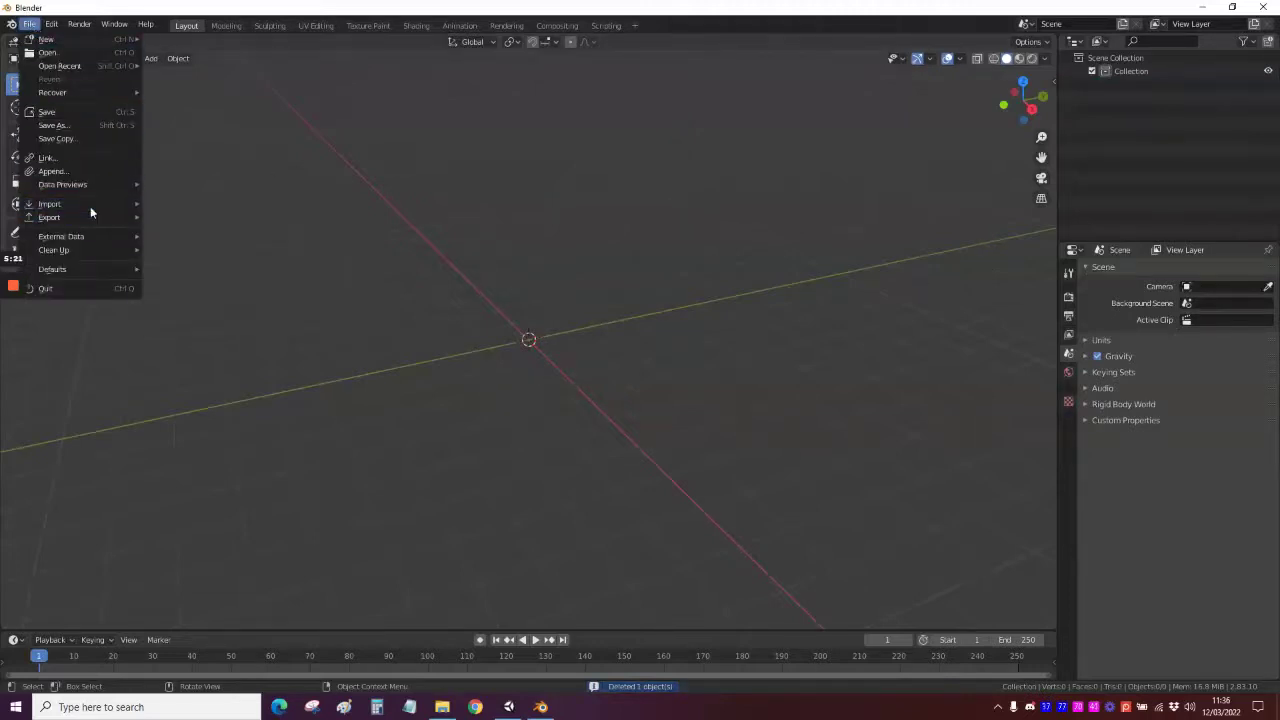
pyautogui.moveTo(90, 205)
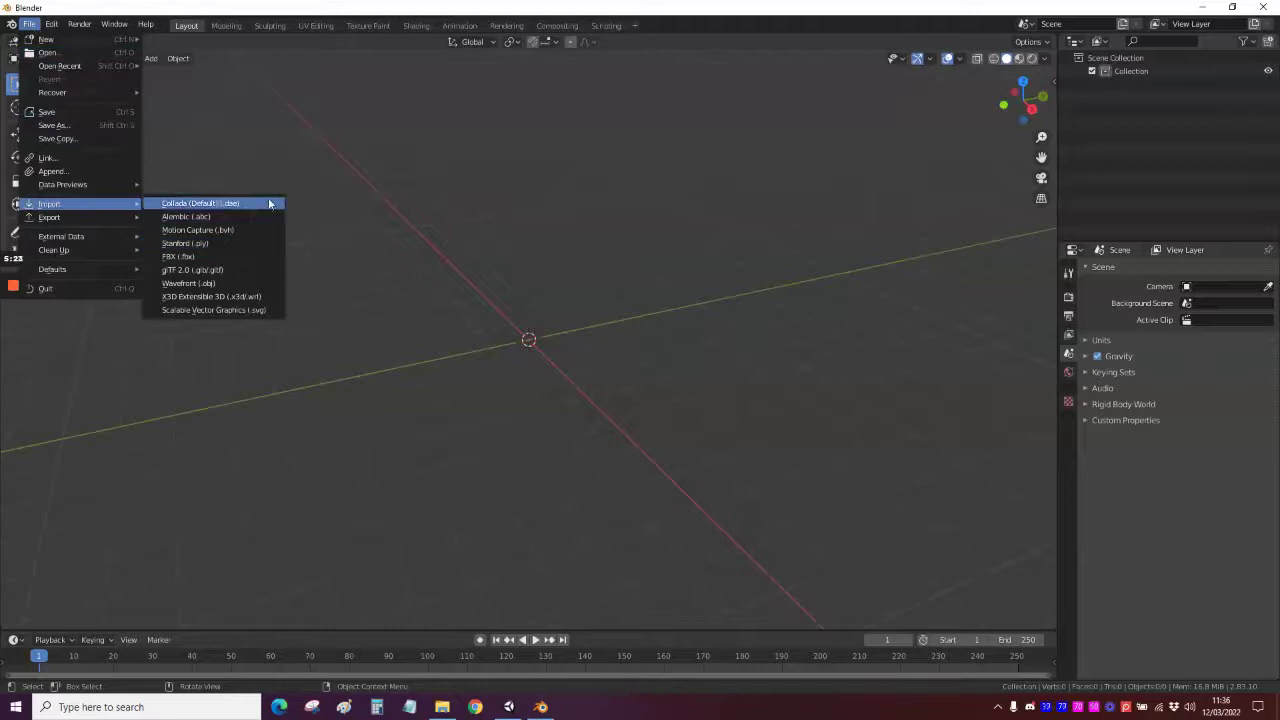
pyautogui.click(30, 24)
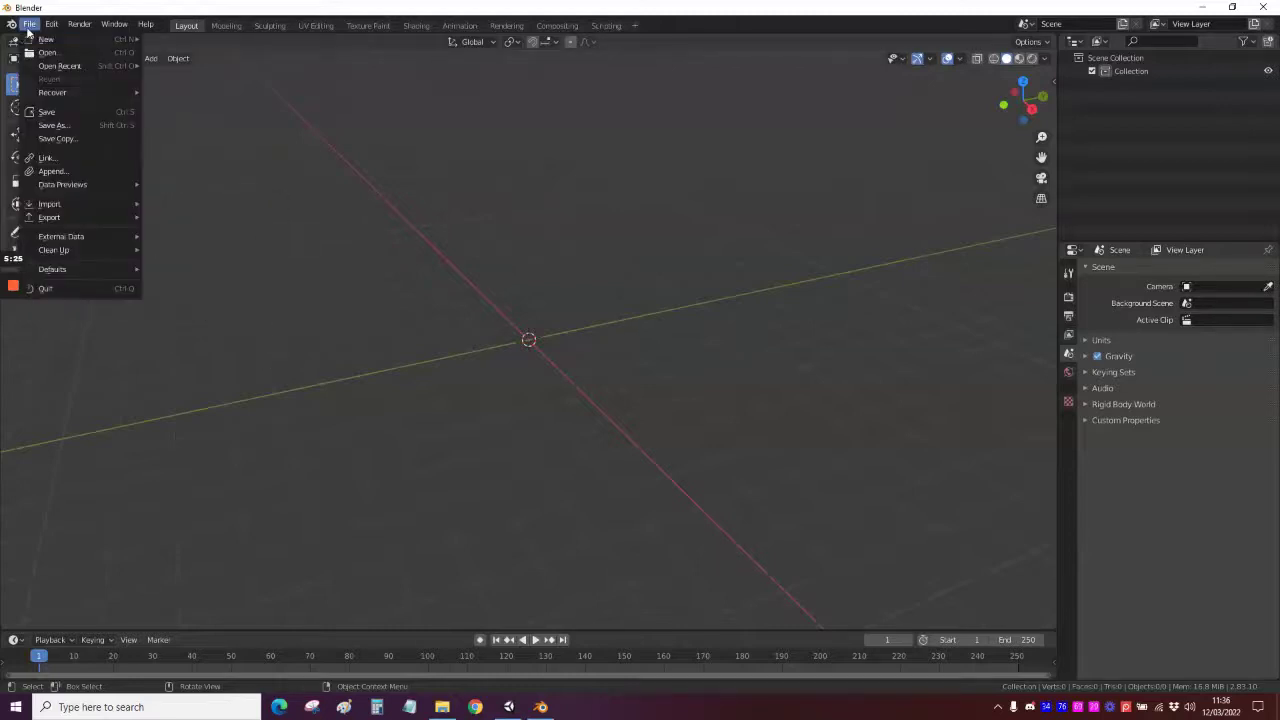
pyautogui.moveTo(110, 212)
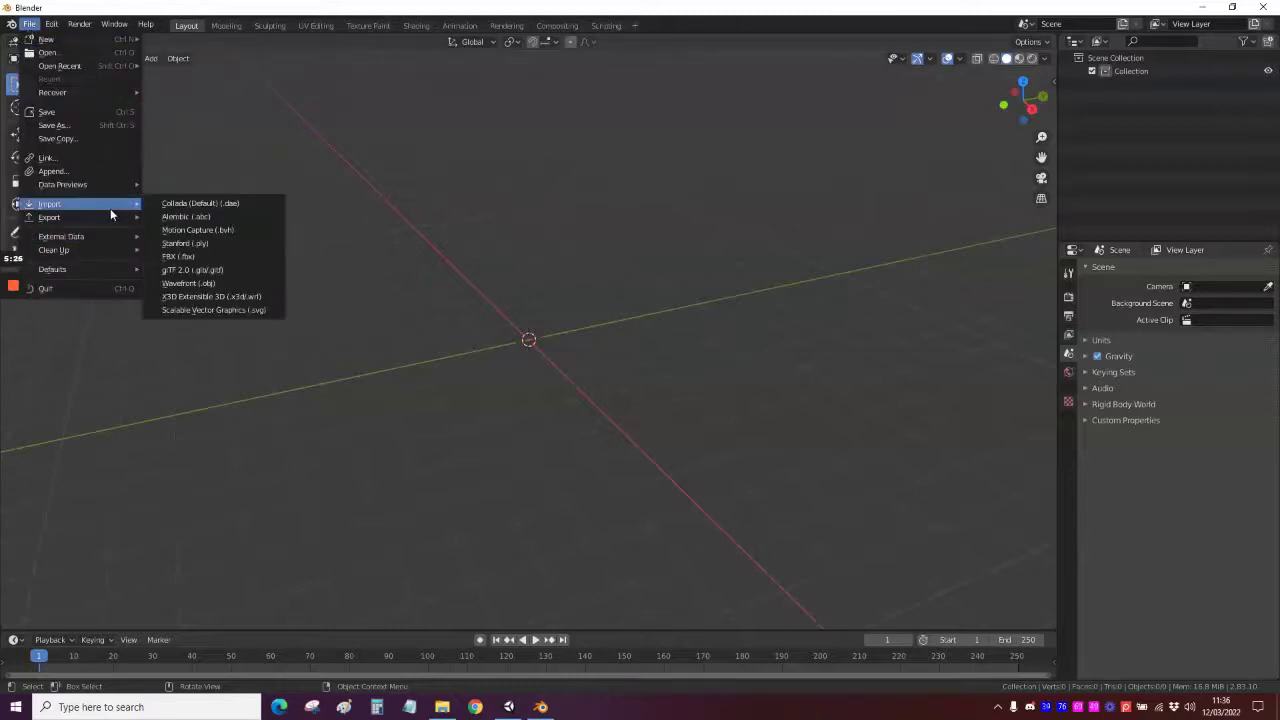
pyautogui.click(235, 284)
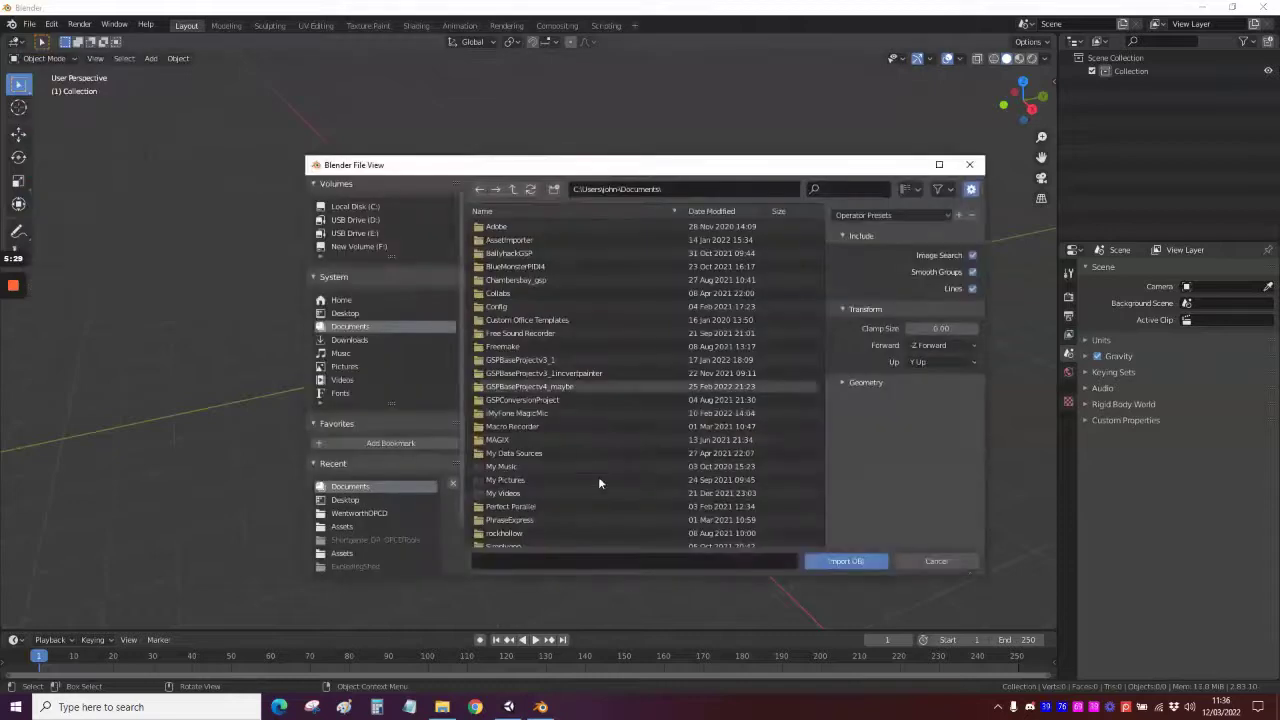
pyautogui.click(350, 313)
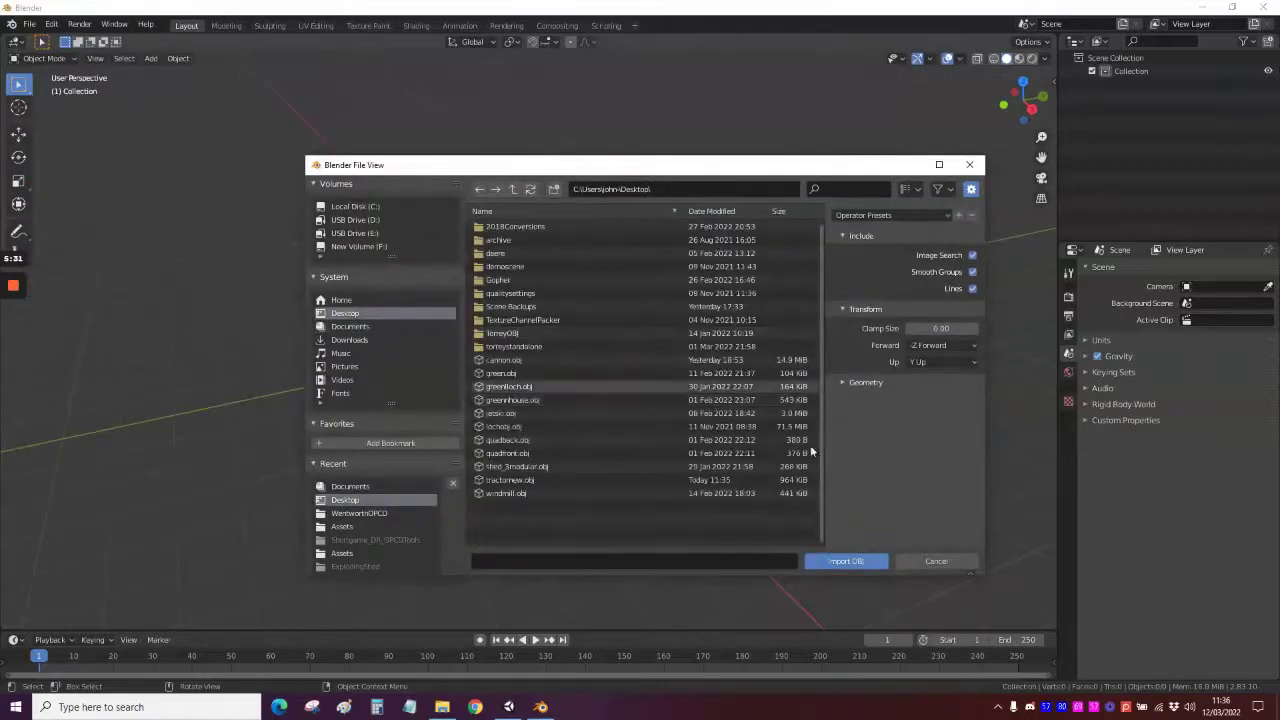
pyautogui.click(533, 480)
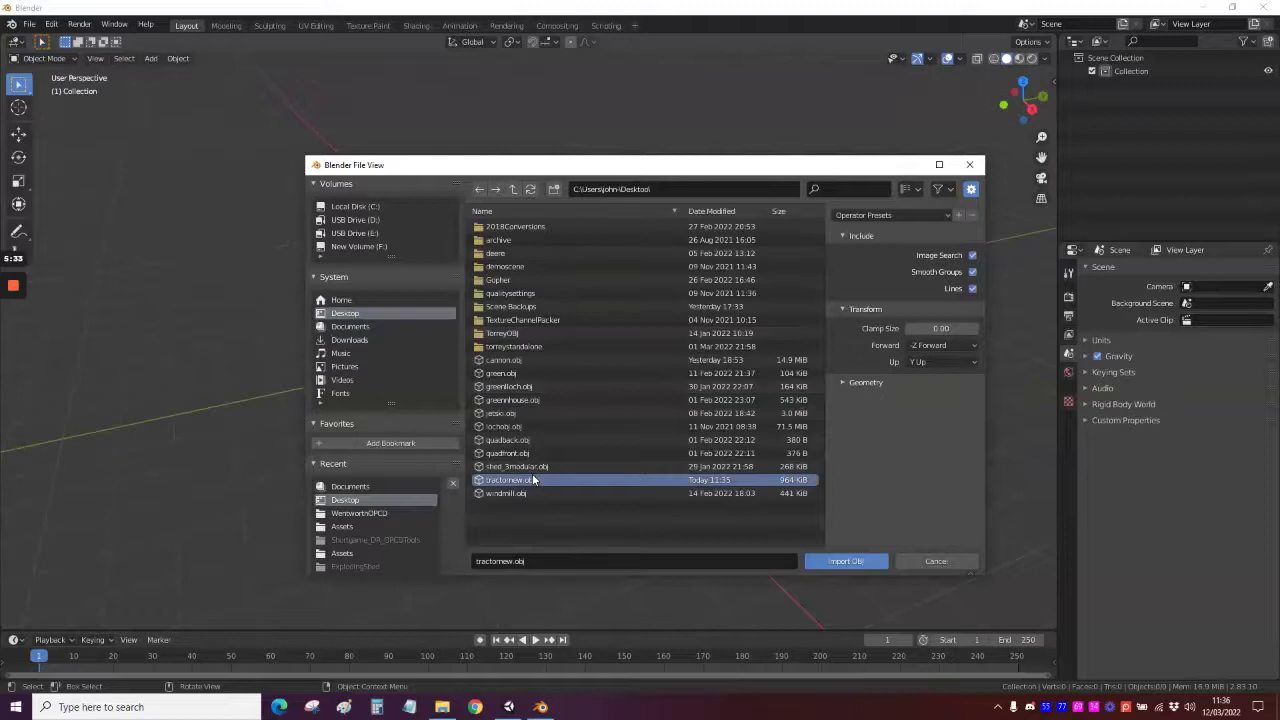
pyautogui.click(840, 562)
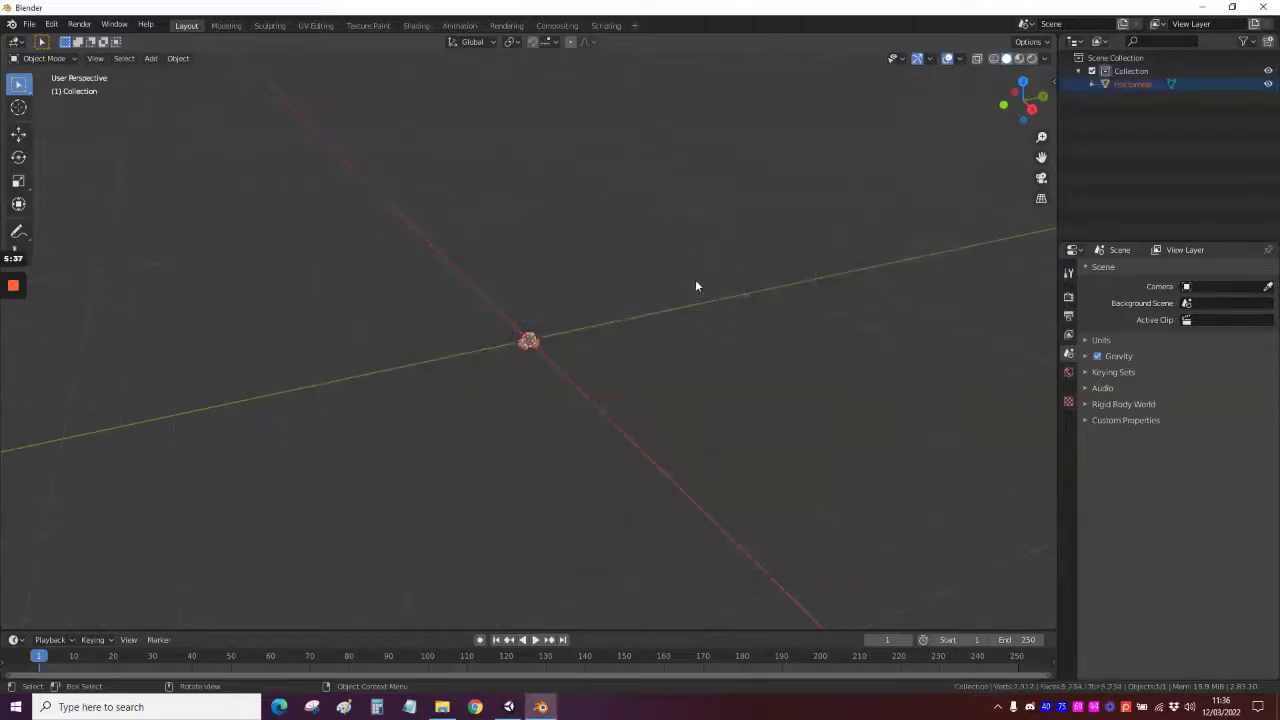
# Inspect the imported tractor up close from its side
pyautogui.hotkey('shift', '`')
pyautogui.press('w')
pyautogui.press('w')
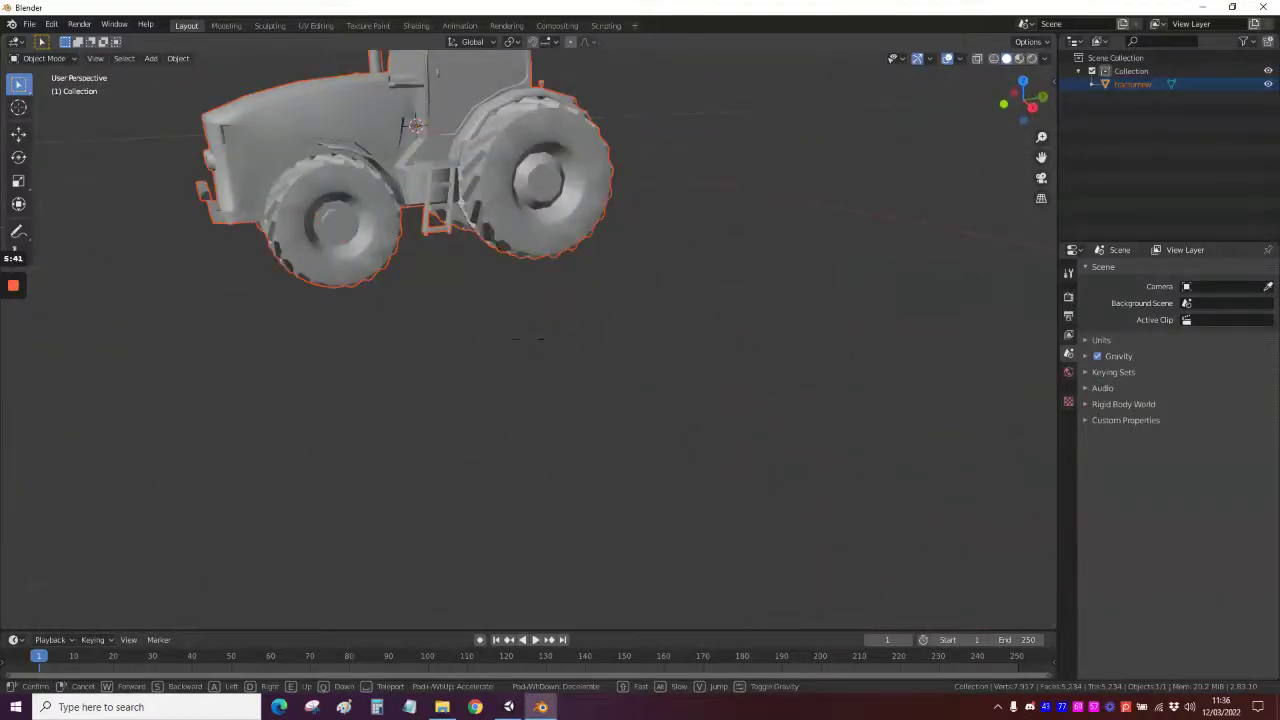
pyautogui.press('s')
pyautogui.press('s')
pyautogui.press('a')
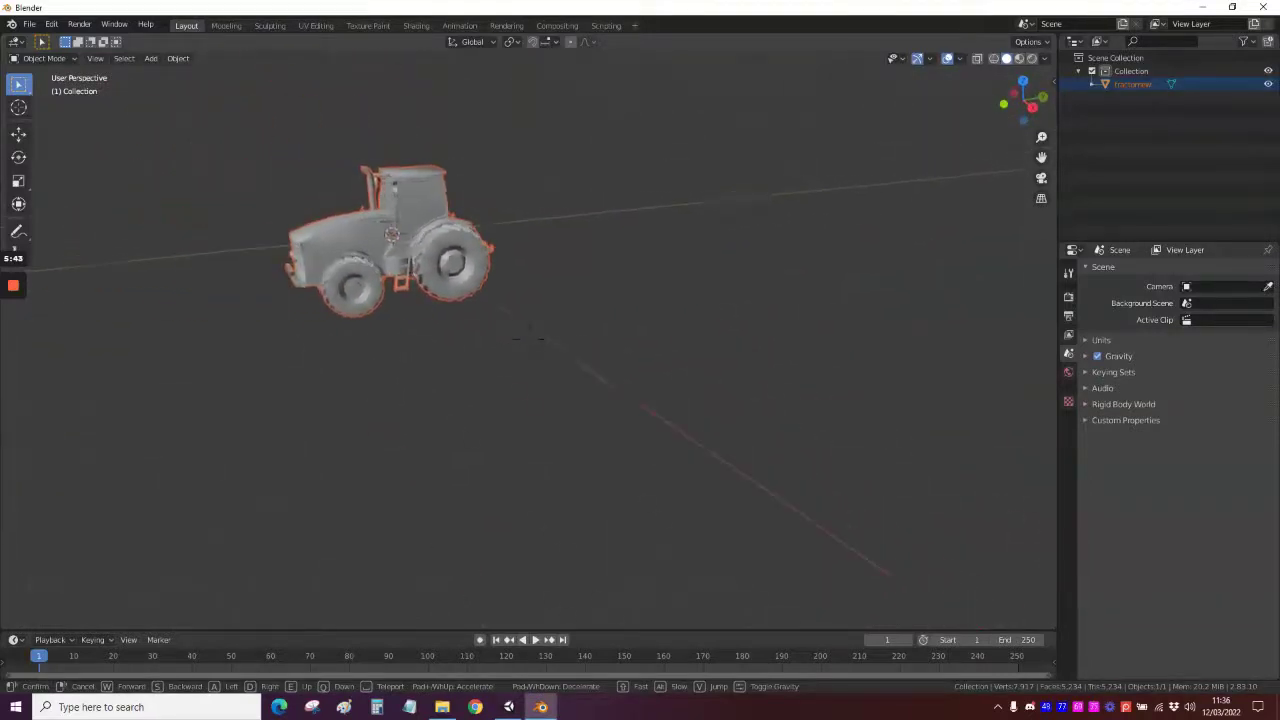
pyautogui.press('w')
pyautogui.press('s')
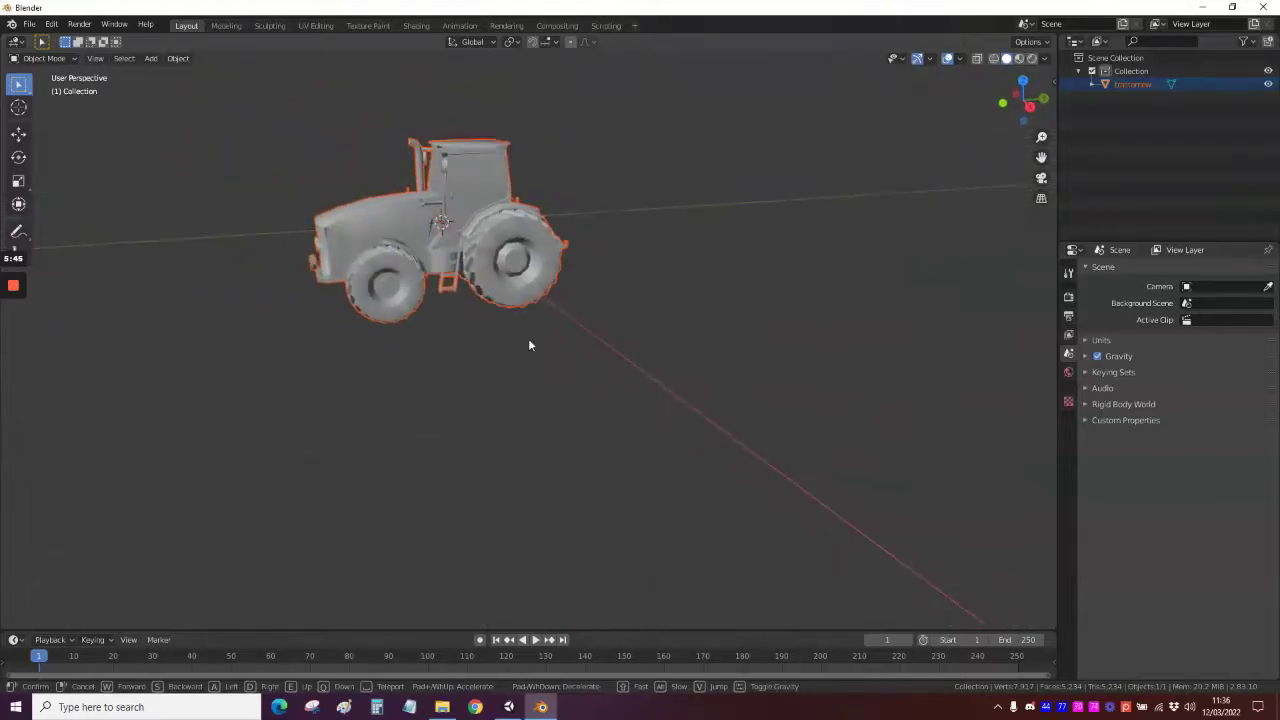
pyautogui.click(530, 345)
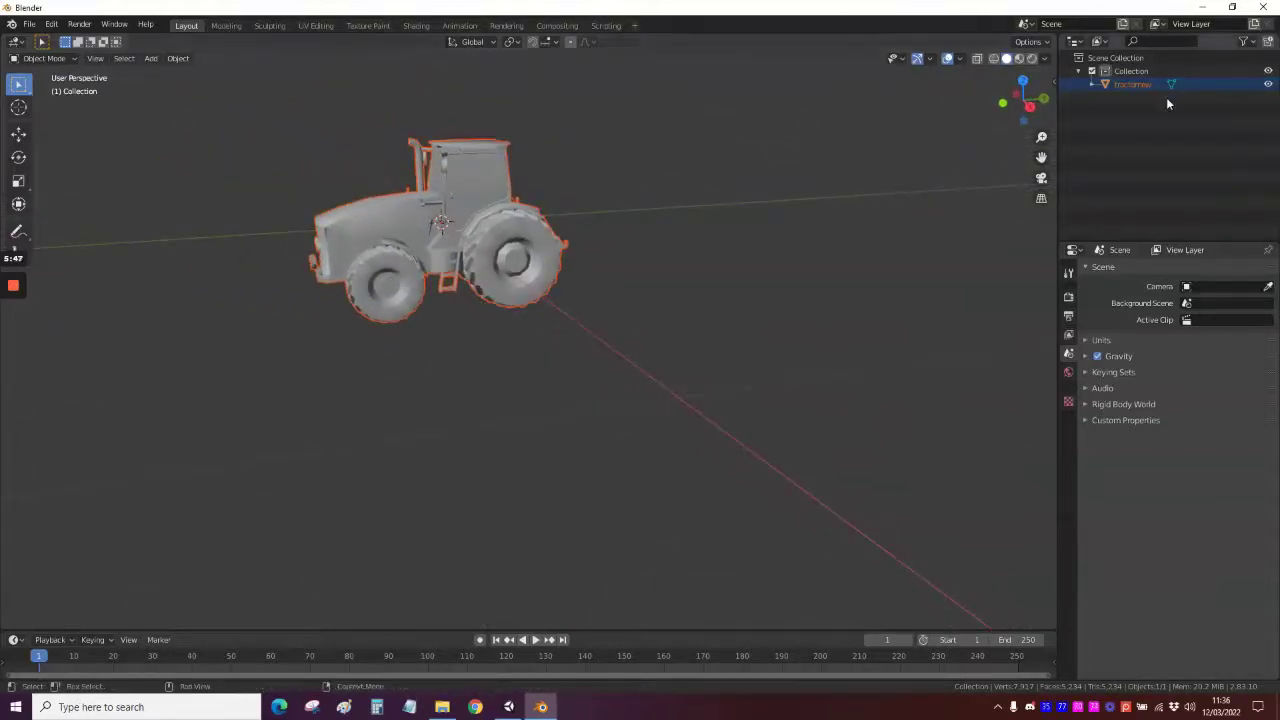
# Select the tractor object, frame it in the viewport and check it from the side against the world axes
pyautogui.click(1130, 85)
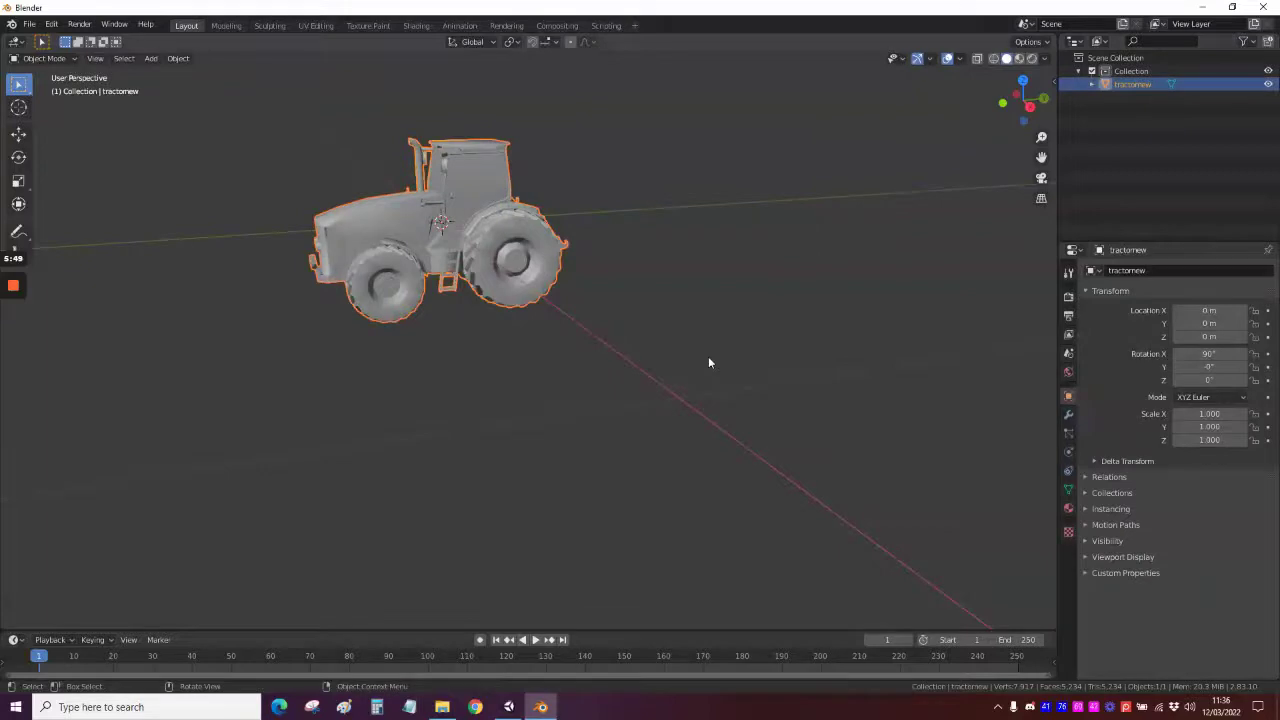
pyautogui.press('KP_Decimal')
pyautogui.hotkey('shift', '`')
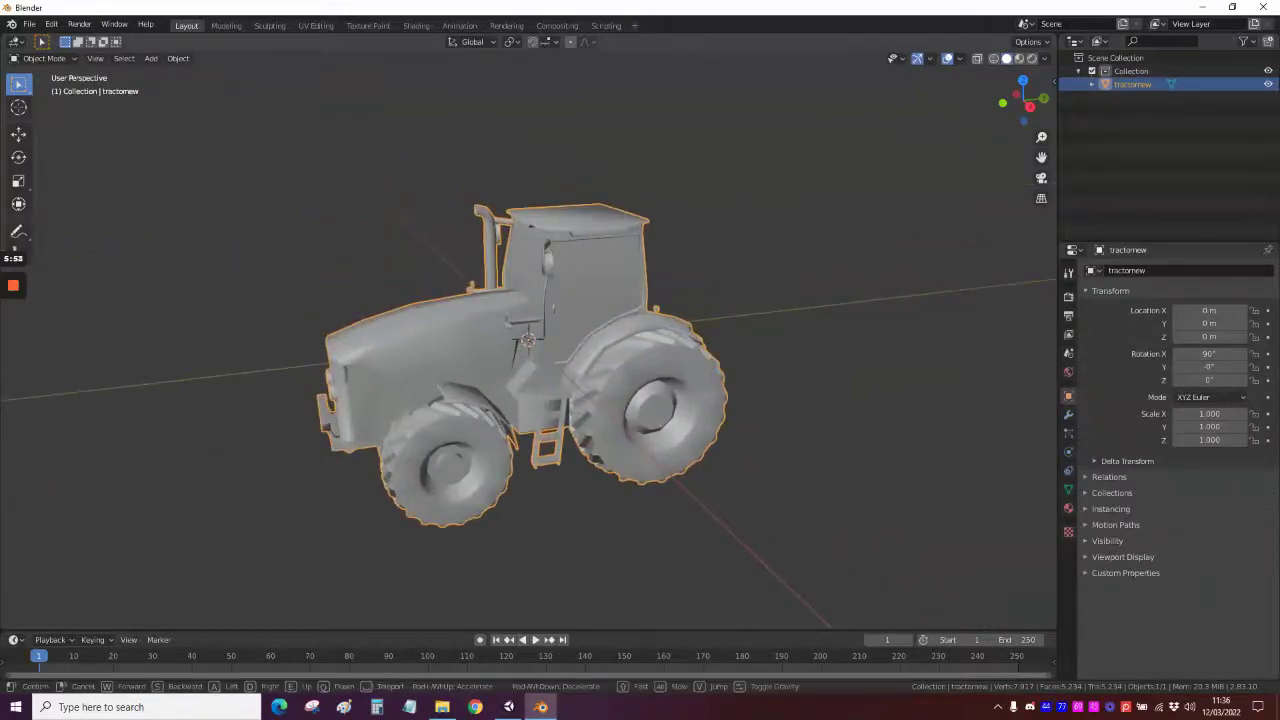
pyautogui.press('s')
pyautogui.press('w')
pyautogui.press('d')
pyautogui.press('s')
pyautogui.press('w')
pyautogui.press('w')
pyautogui.press('s')
pyautogui.click(534, 333)
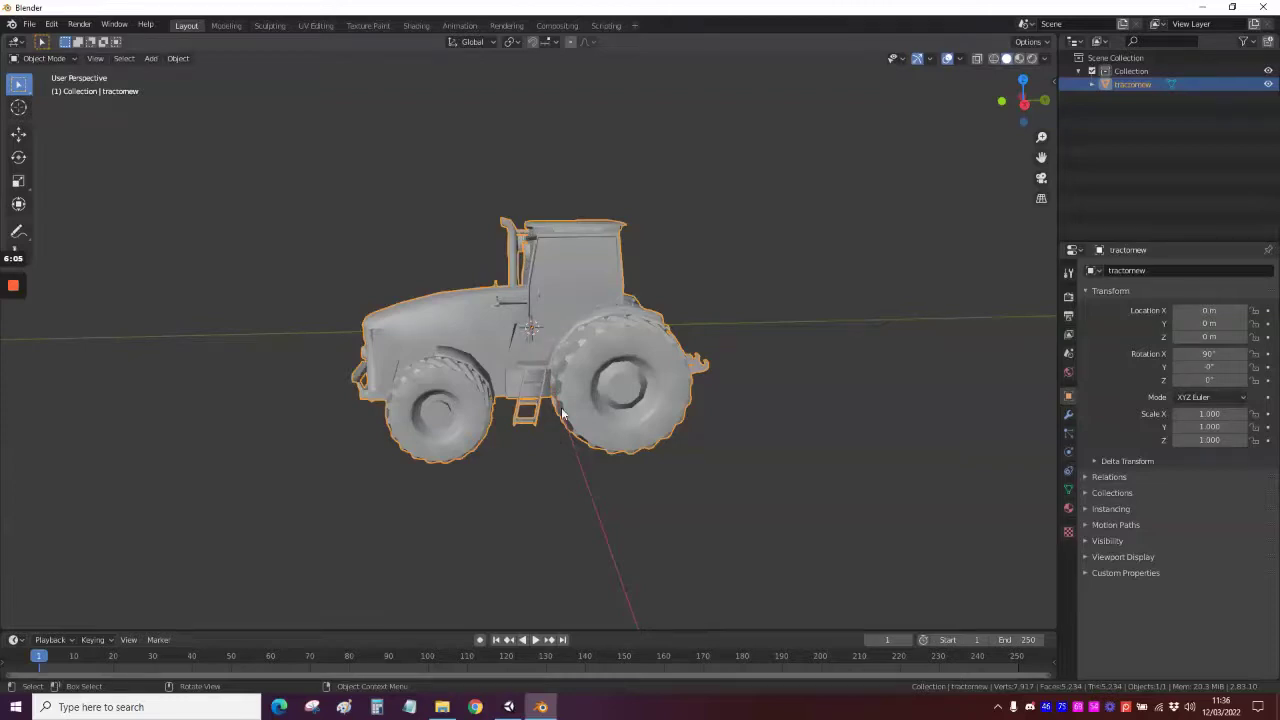
# Examine how the tractor sits relative to the world origin and ground axes from behind, above and the side
pyautogui.hotkey('shift', '`')
pyautogui.press('s')
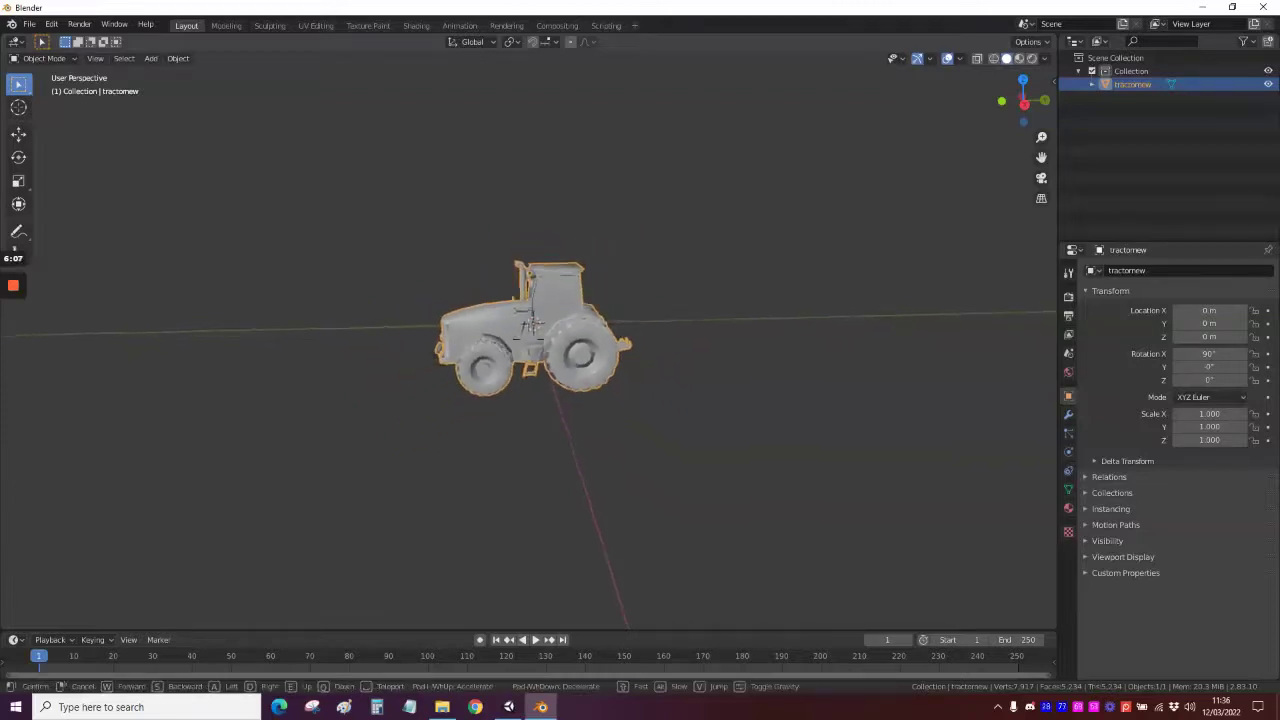
pyautogui.press('w')
pyautogui.press('e')
pyautogui.press('s')
pyautogui.press('d')
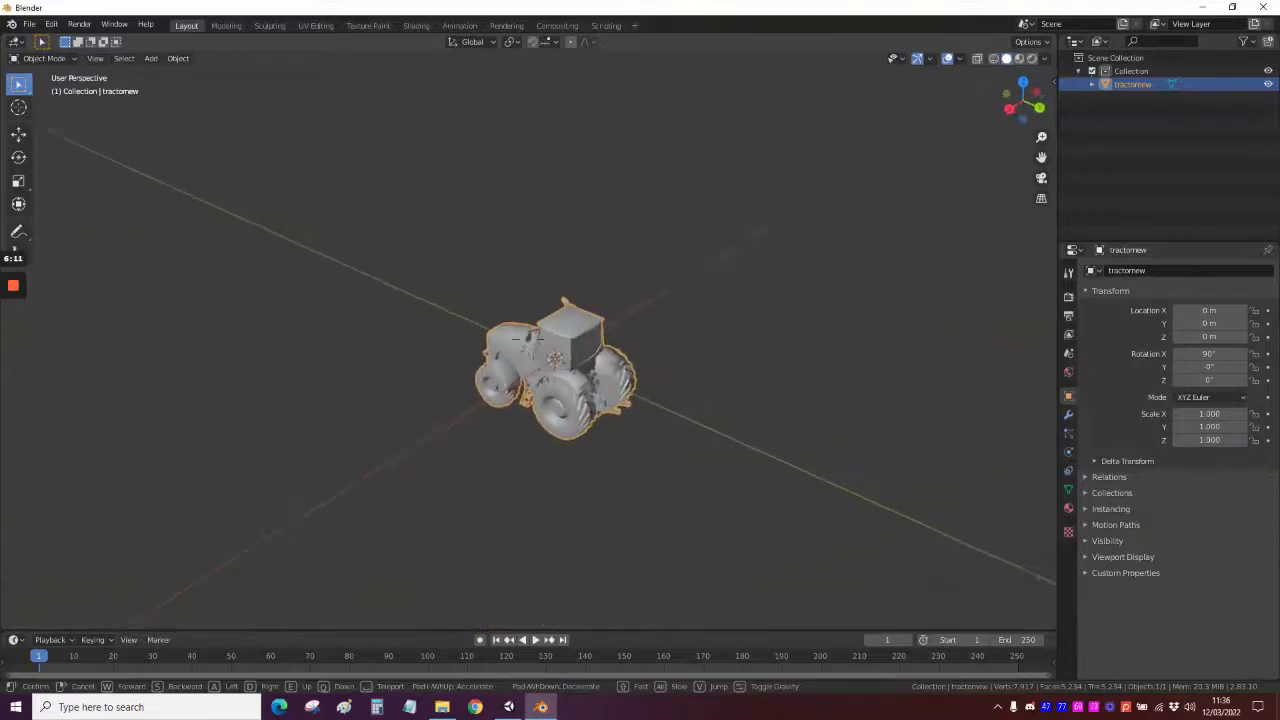
pyautogui.press('a')
pyautogui.press('w')
pyautogui.press('s')
pyautogui.press('q')
pyautogui.press('s')
pyautogui.press('a')
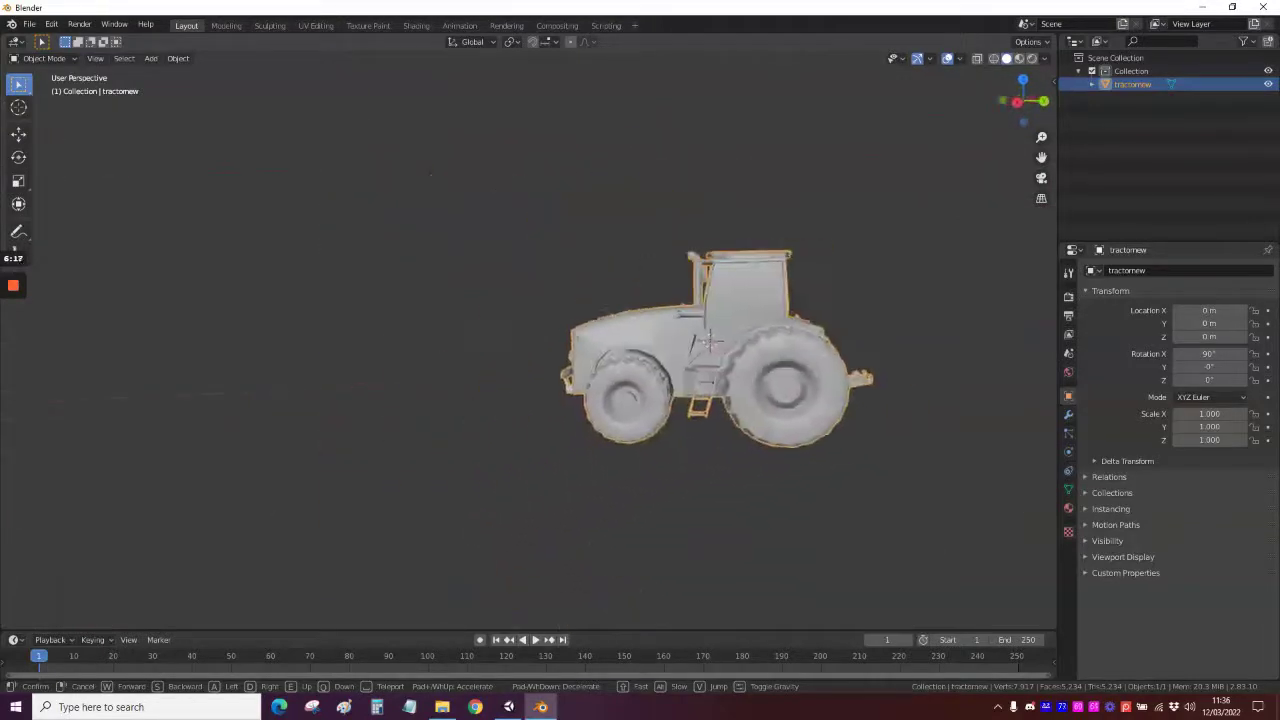
pyautogui.click(529, 340)
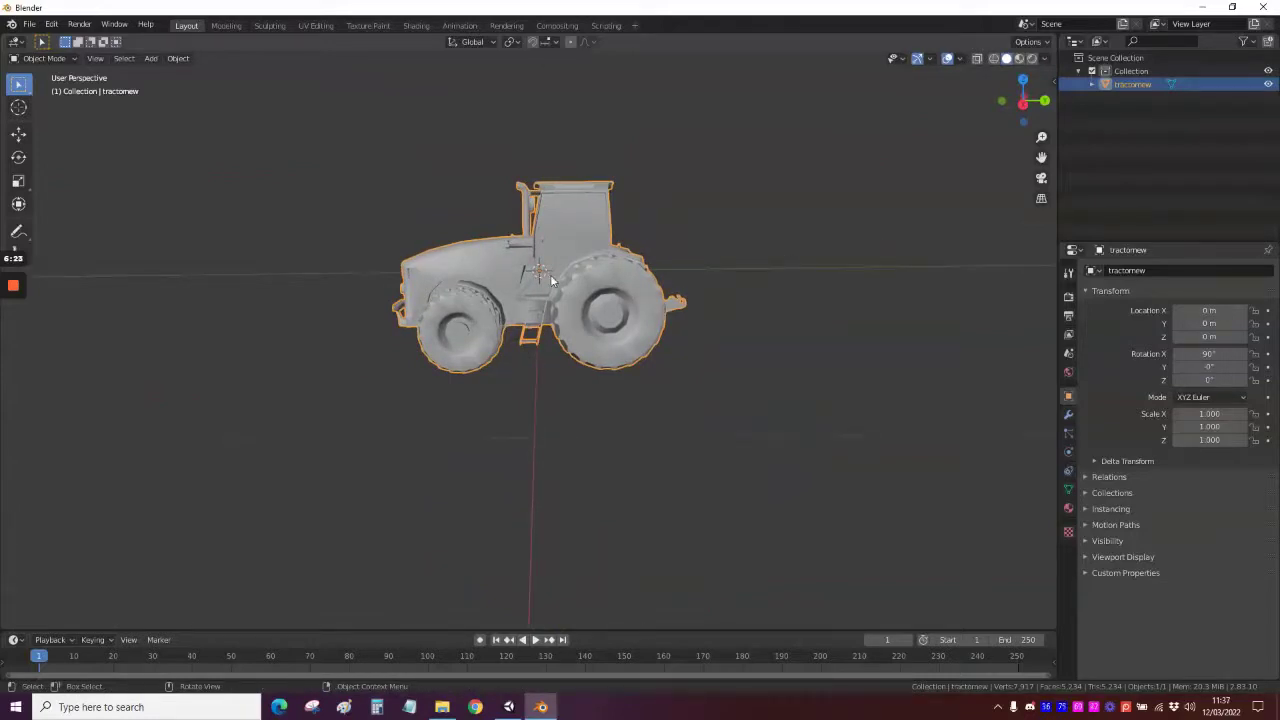
# Move the tractor up about 0.18 m along Z so its wheels stand on the ground line
pyautogui.press('g')
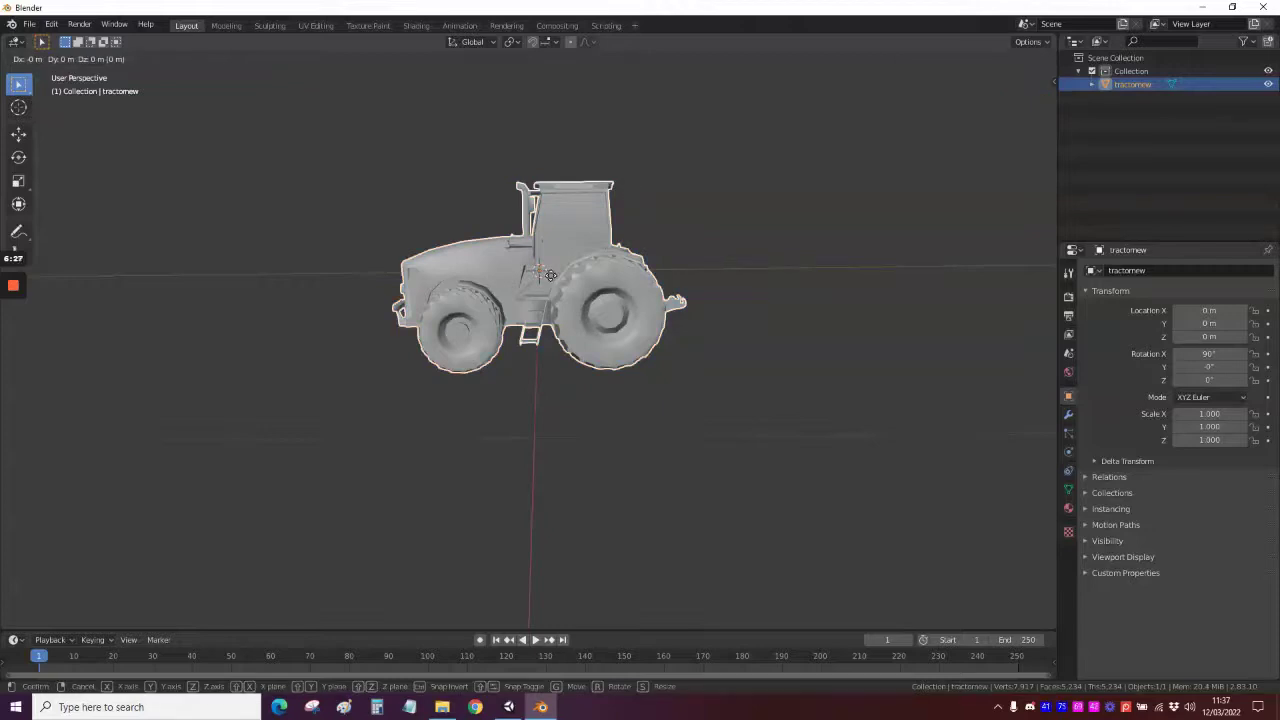
pyautogui.press('z')
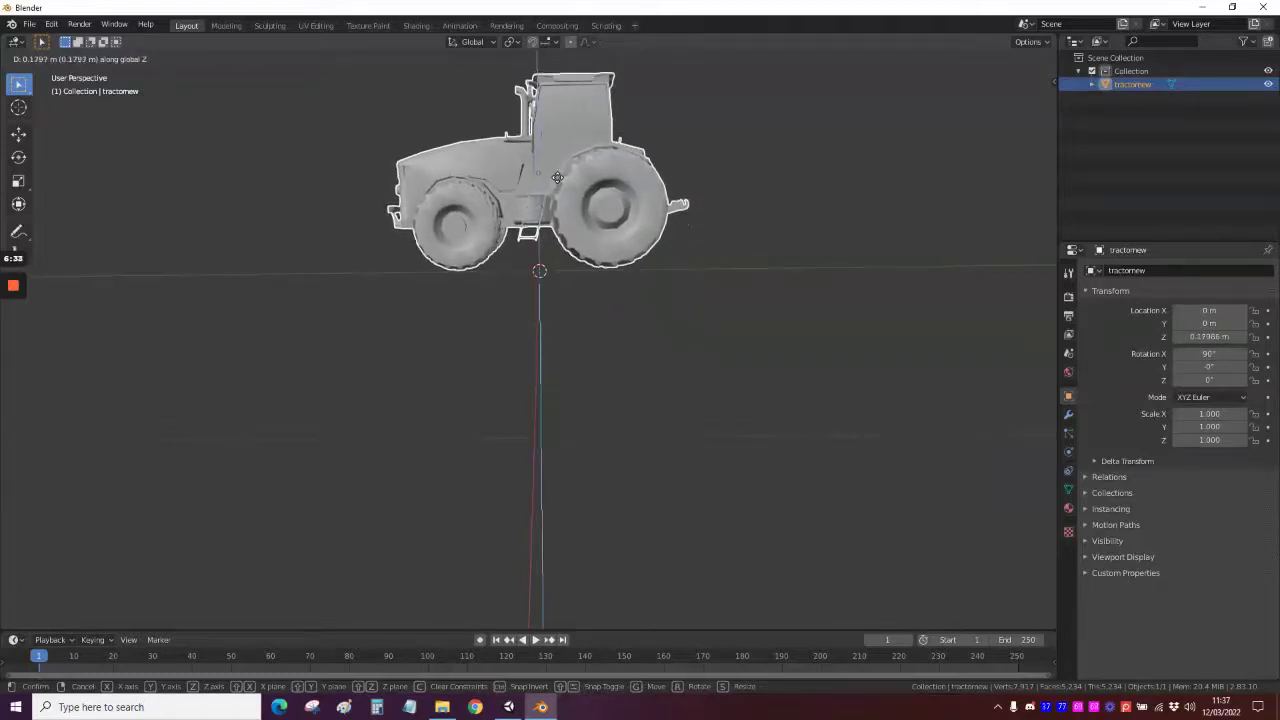
pyautogui.click(557, 177)
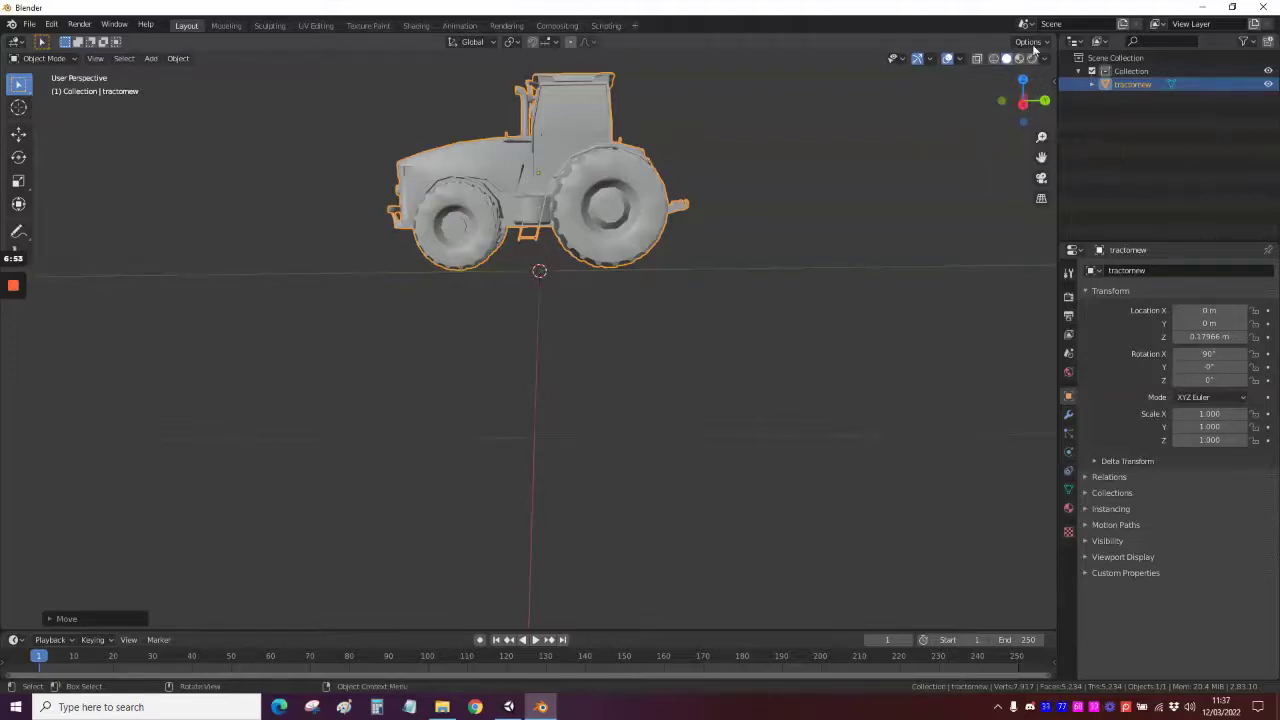
# Set the tractor's origin to the 3D cursor at the world centre
pyautogui.click(177, 58)
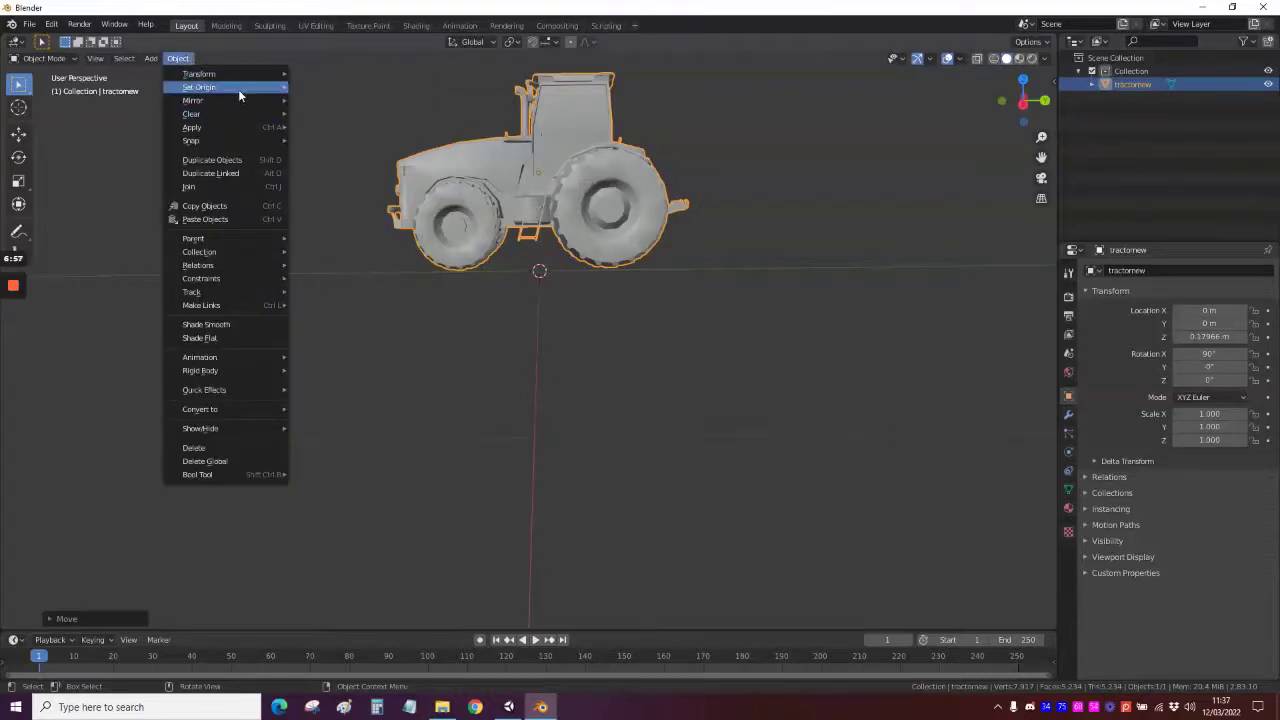
pyautogui.moveTo(238, 89)
pyautogui.click(397, 118)
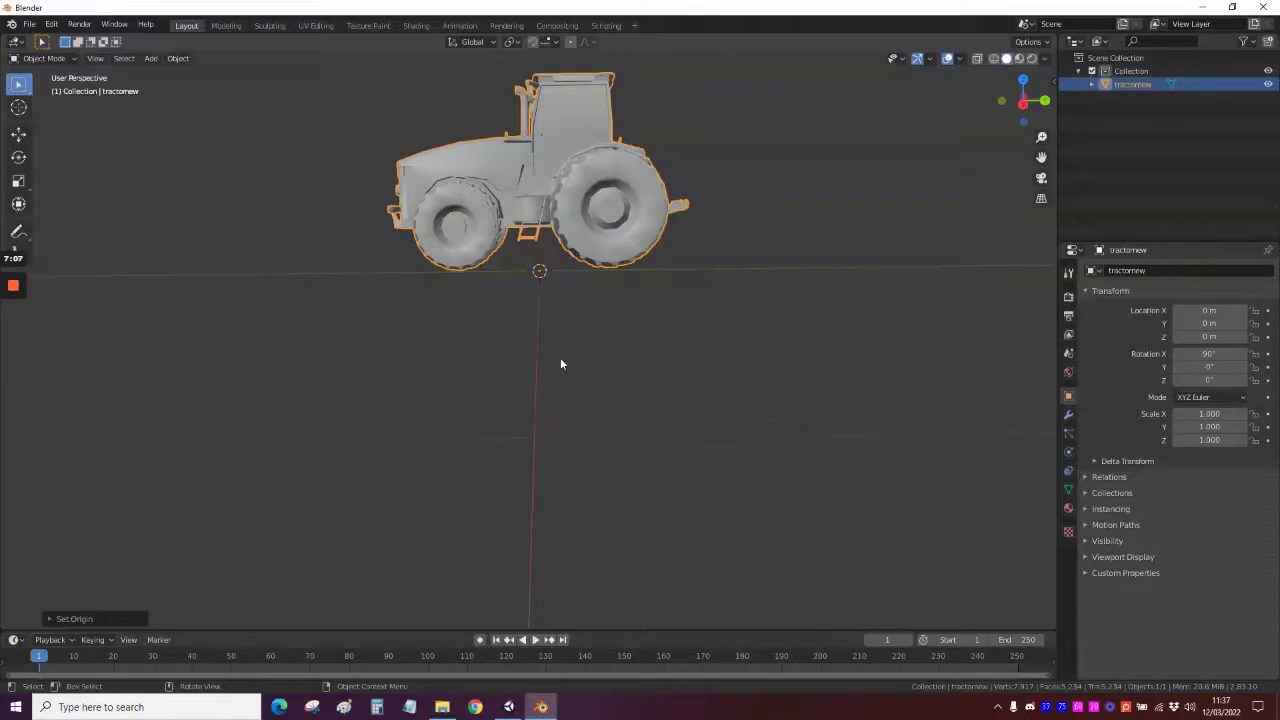
# In the front orthographic view, lower the tractor about 0.01 m along Z so the tyres meet the ground line
pyautogui.press('KP_1')
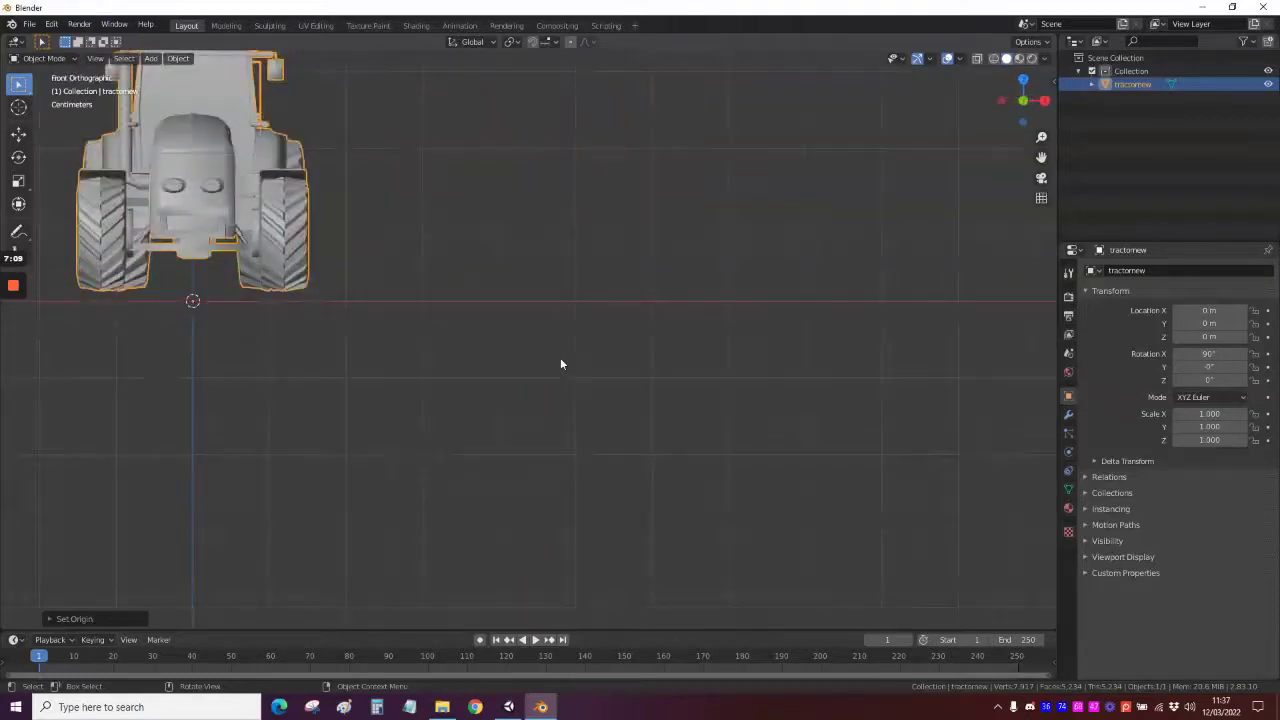
pyautogui.hotkey('shift', '`')
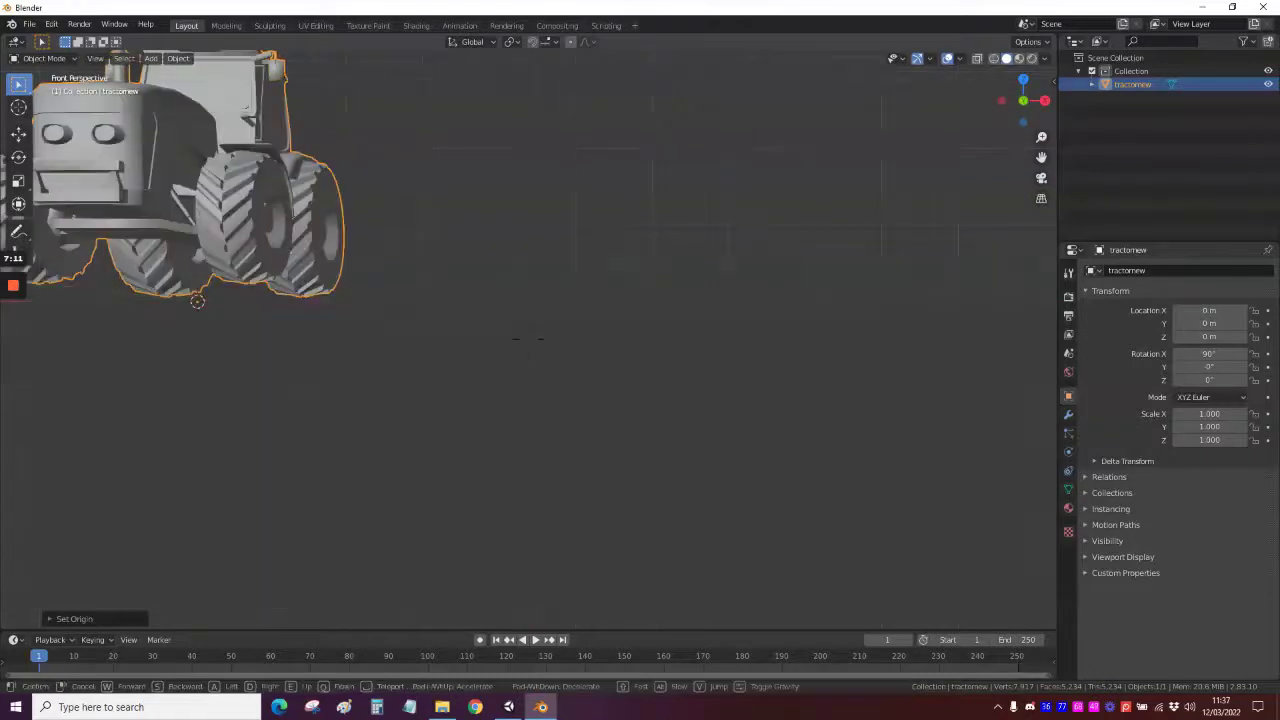
pyautogui.press('Escape')
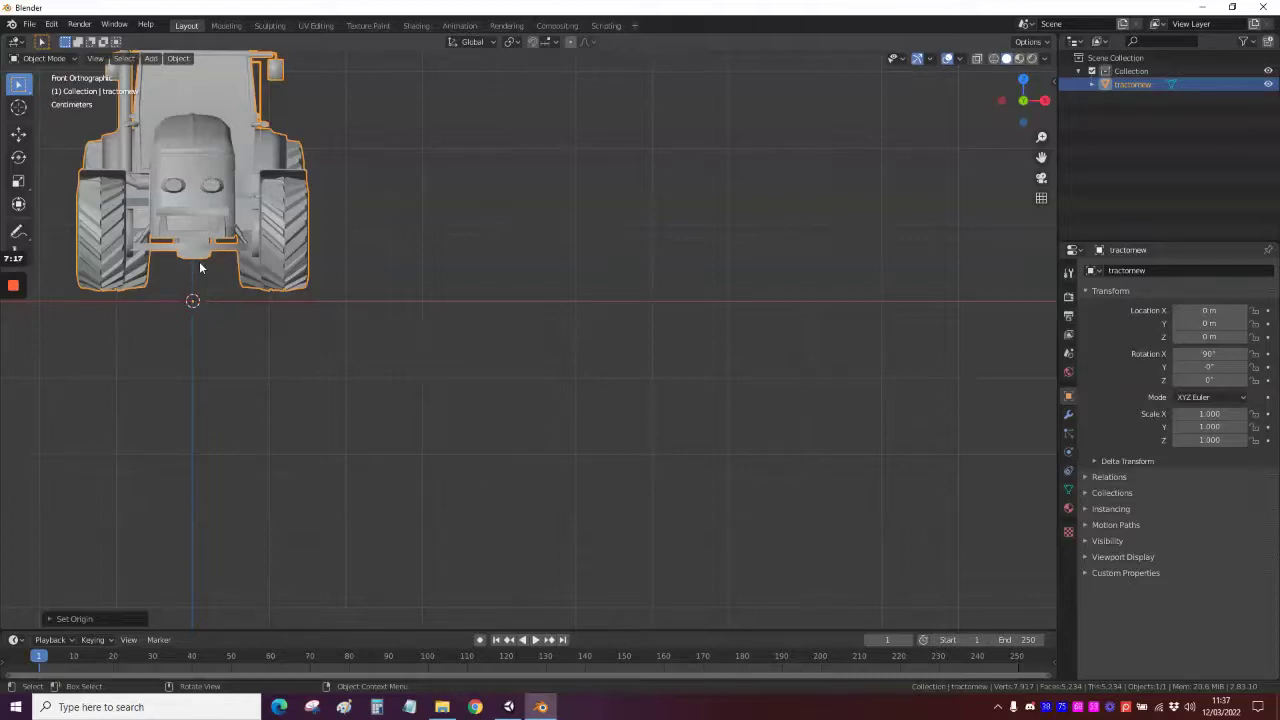
pyautogui.press('g')
pyautogui.press('z')
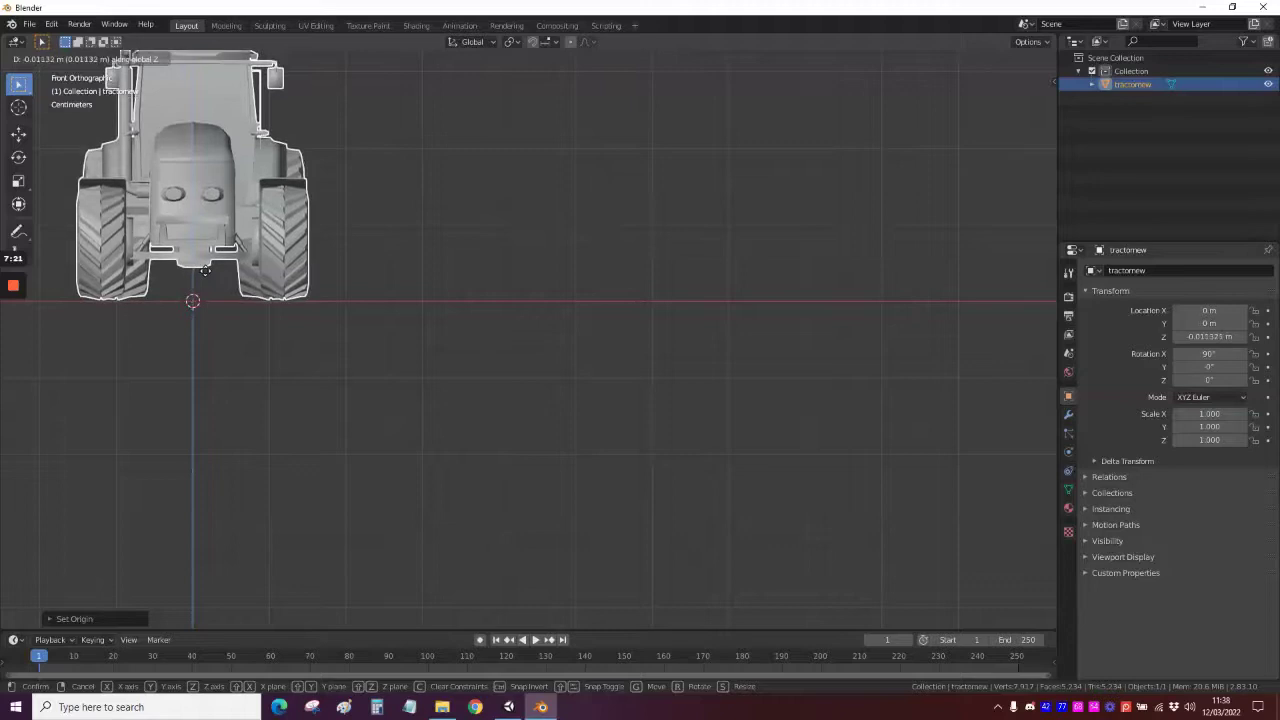
pyautogui.click(204, 269)
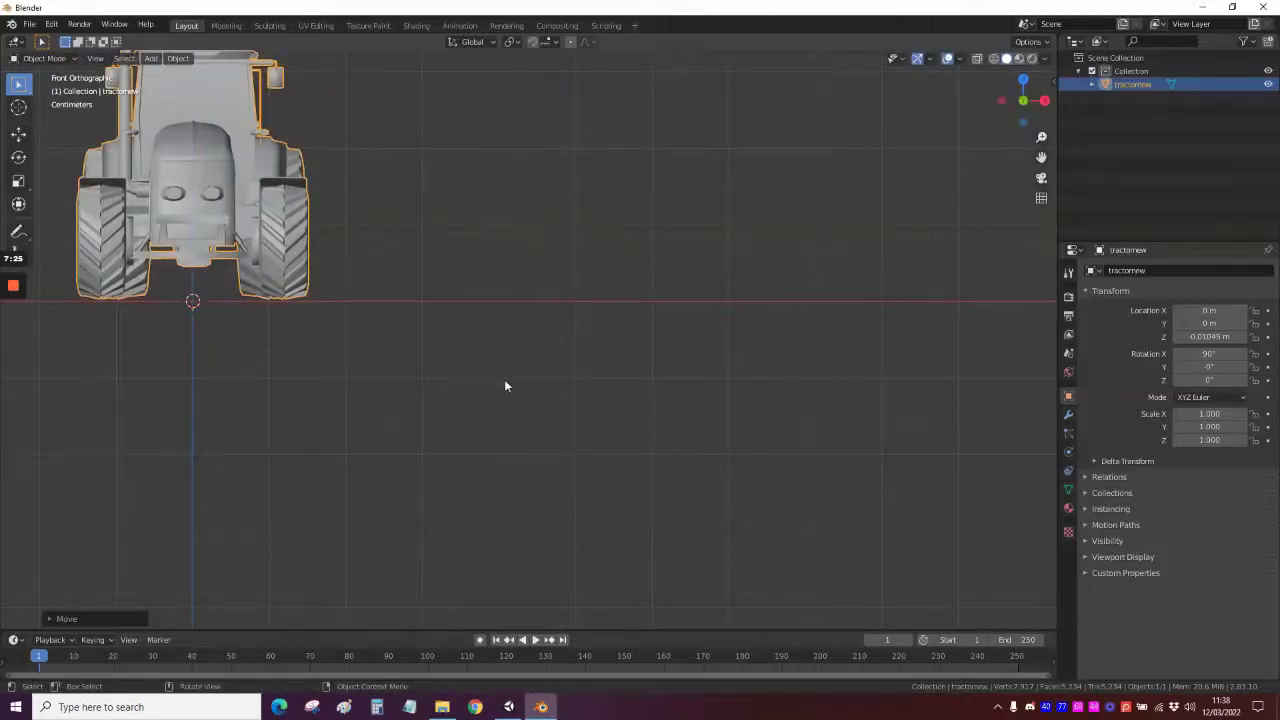
# Check the tractor's ground contact and centring in the right, top and front orthographic views
pyautogui.press('KP_3')
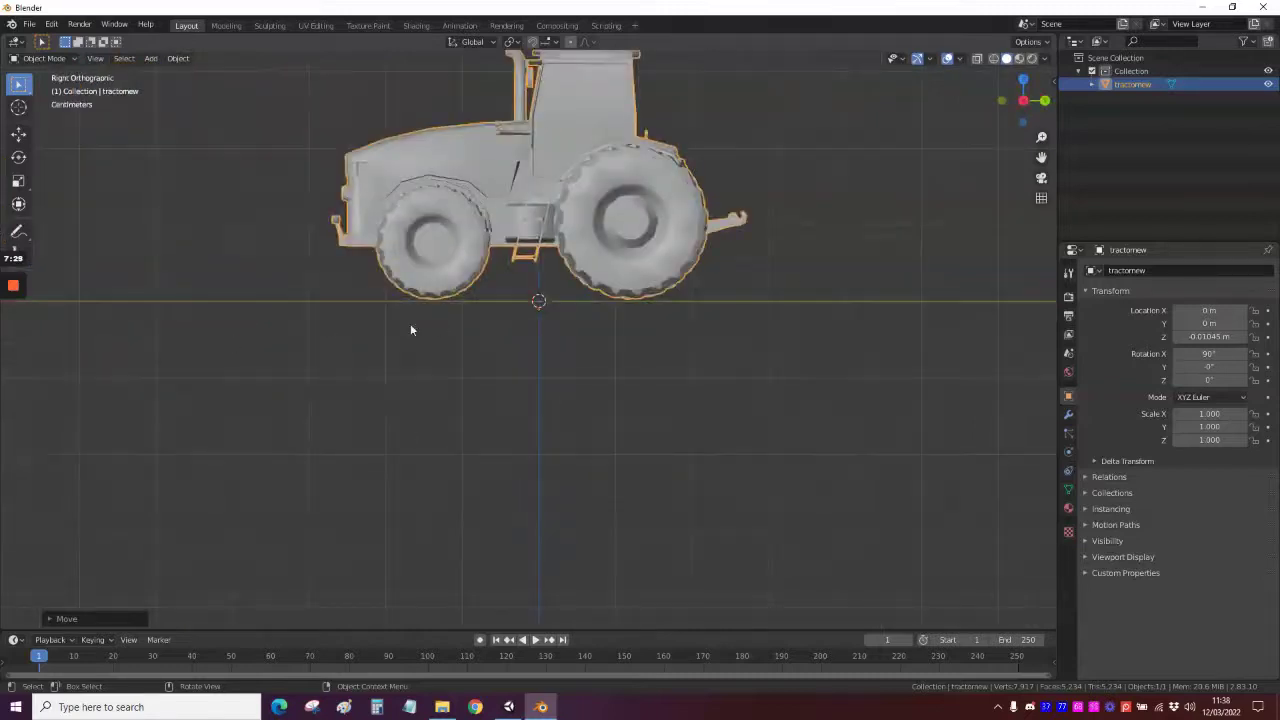
pyautogui.moveTo(570, 254); pyautogui.dragTo(570, 254, button='middle')
pyautogui.press('KP_7')
pyautogui.press('KP_5')
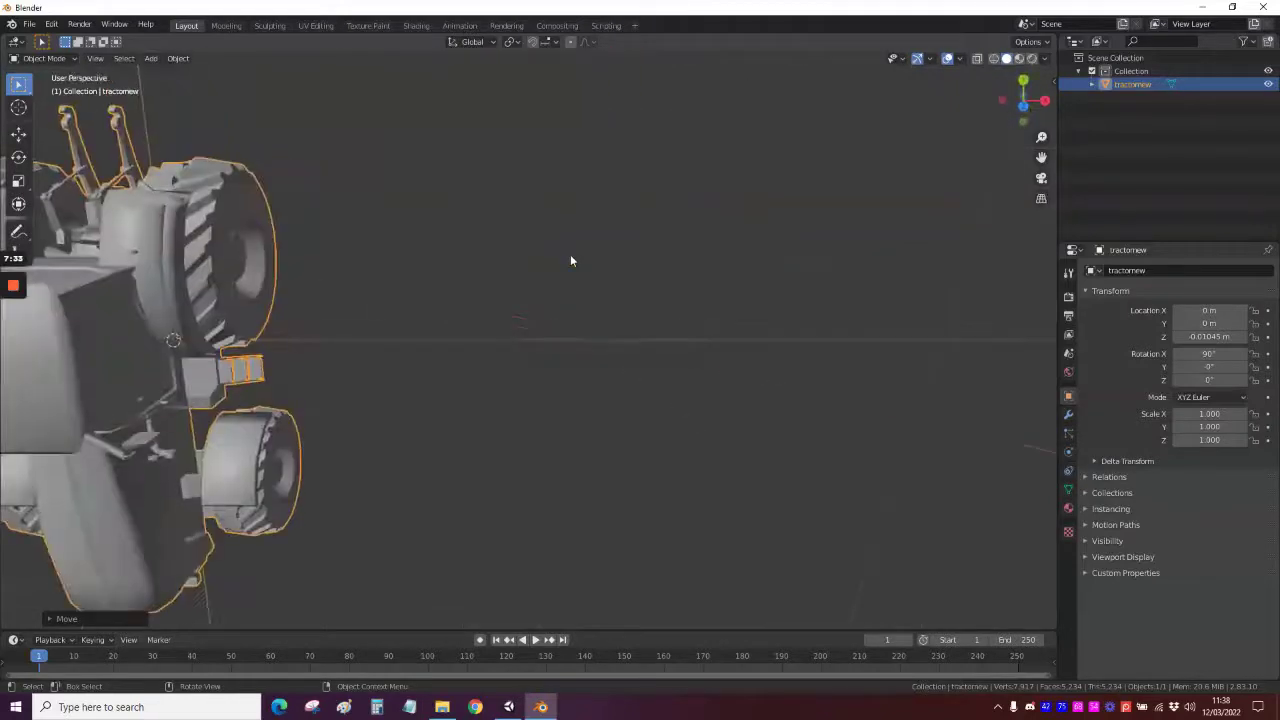
pyautogui.press('KP_5')
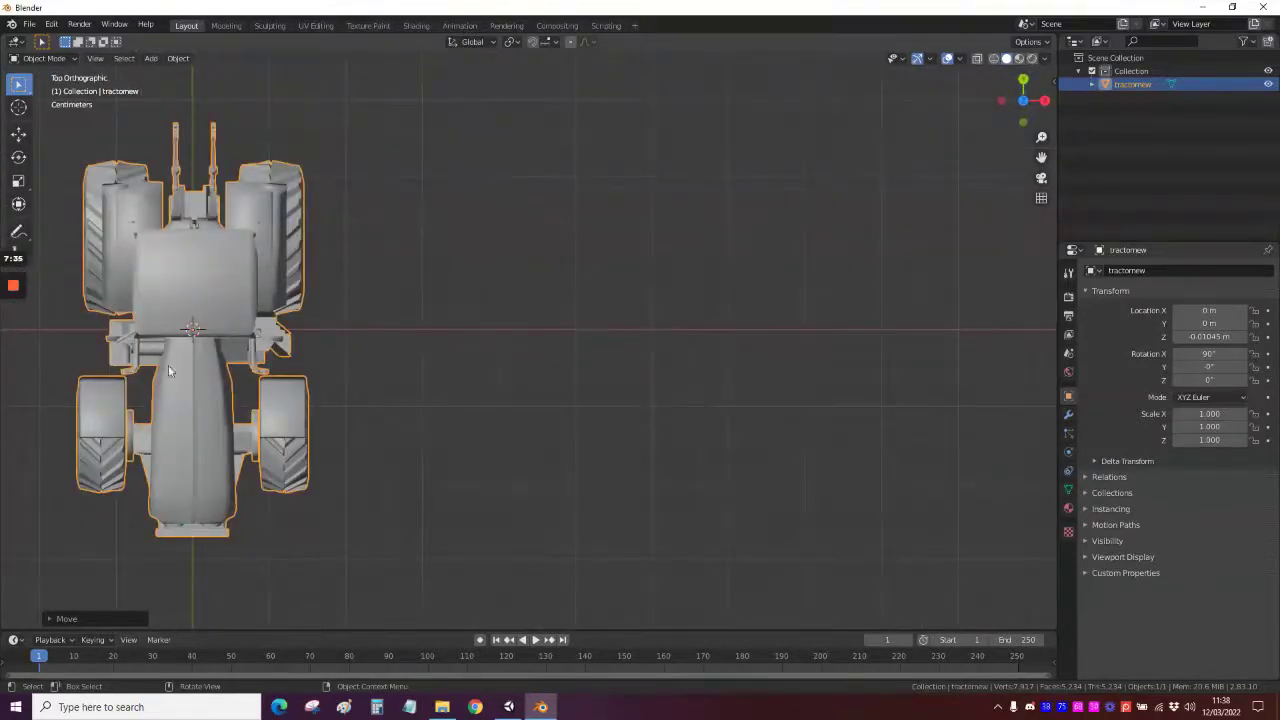
pyautogui.press('KP_1')
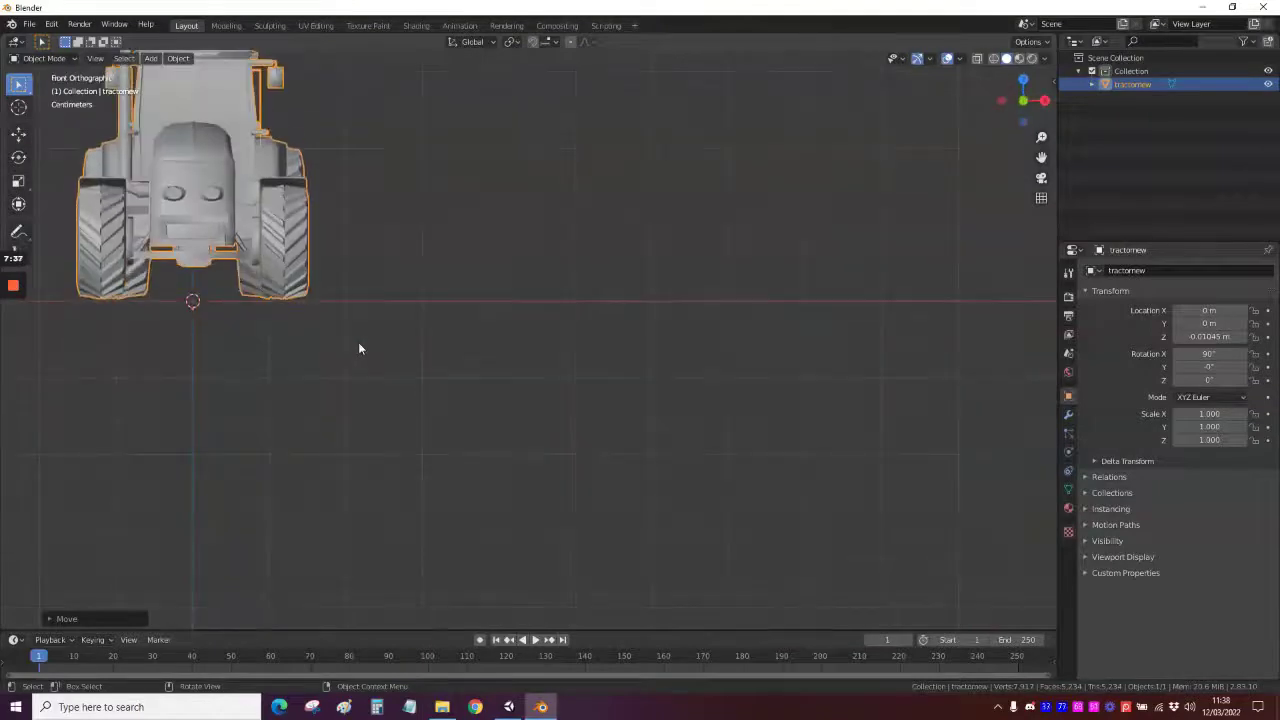
pyautogui.press('KP_3')
pyautogui.press('KP_7')
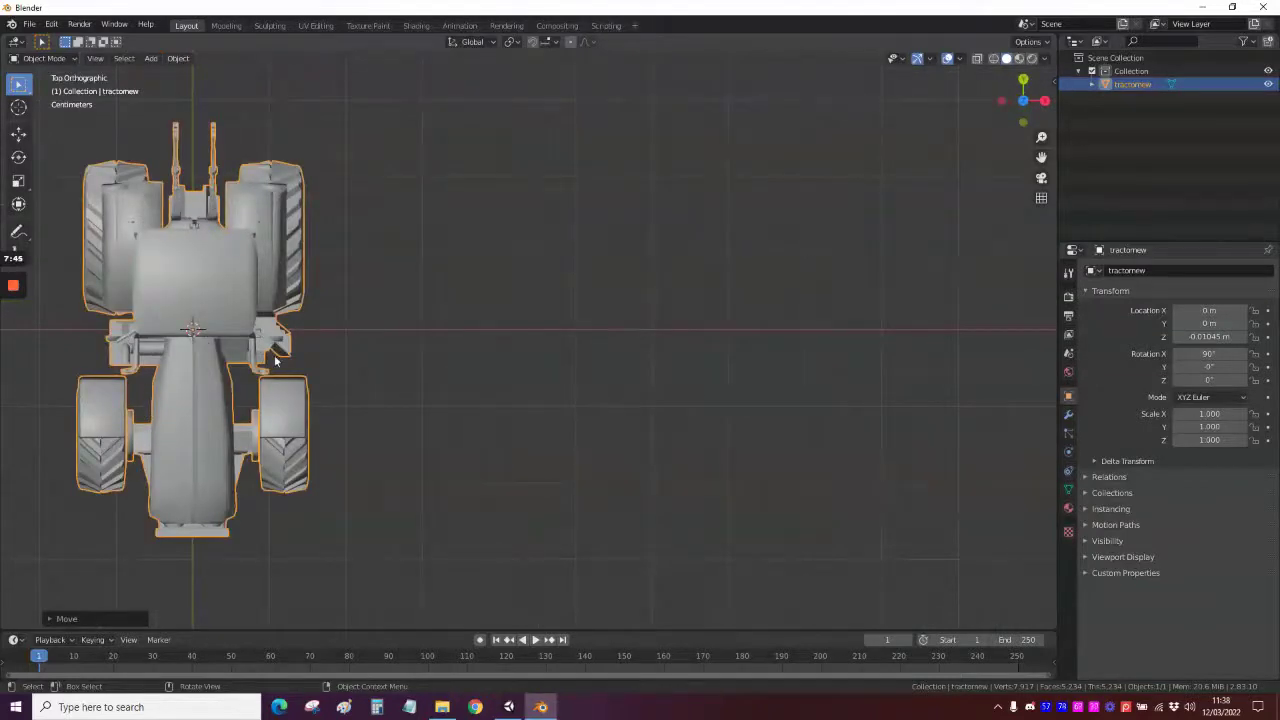
pyautogui.press('KP_1')
pyautogui.press('KP_3')
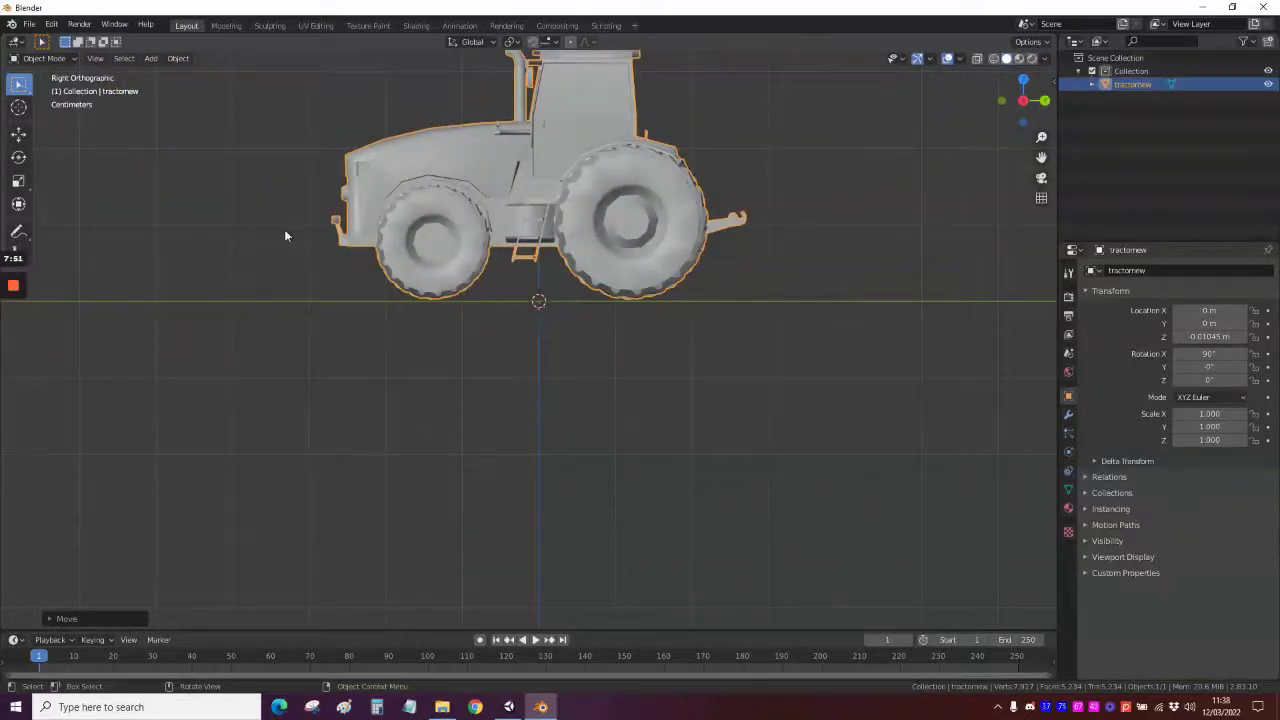
# Reset the tractor's origin to the 3D cursor and check its alignment in the front, top and right views
pyautogui.click(178, 58)
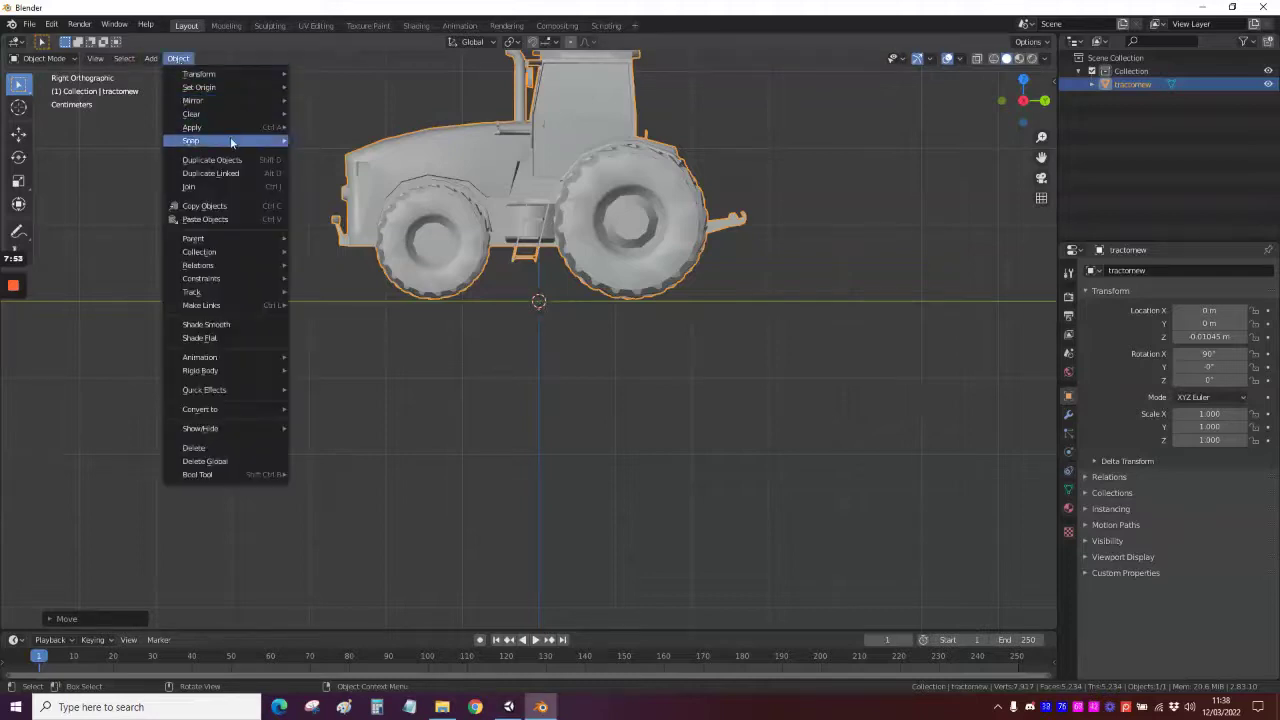
pyautogui.moveTo(245, 88)
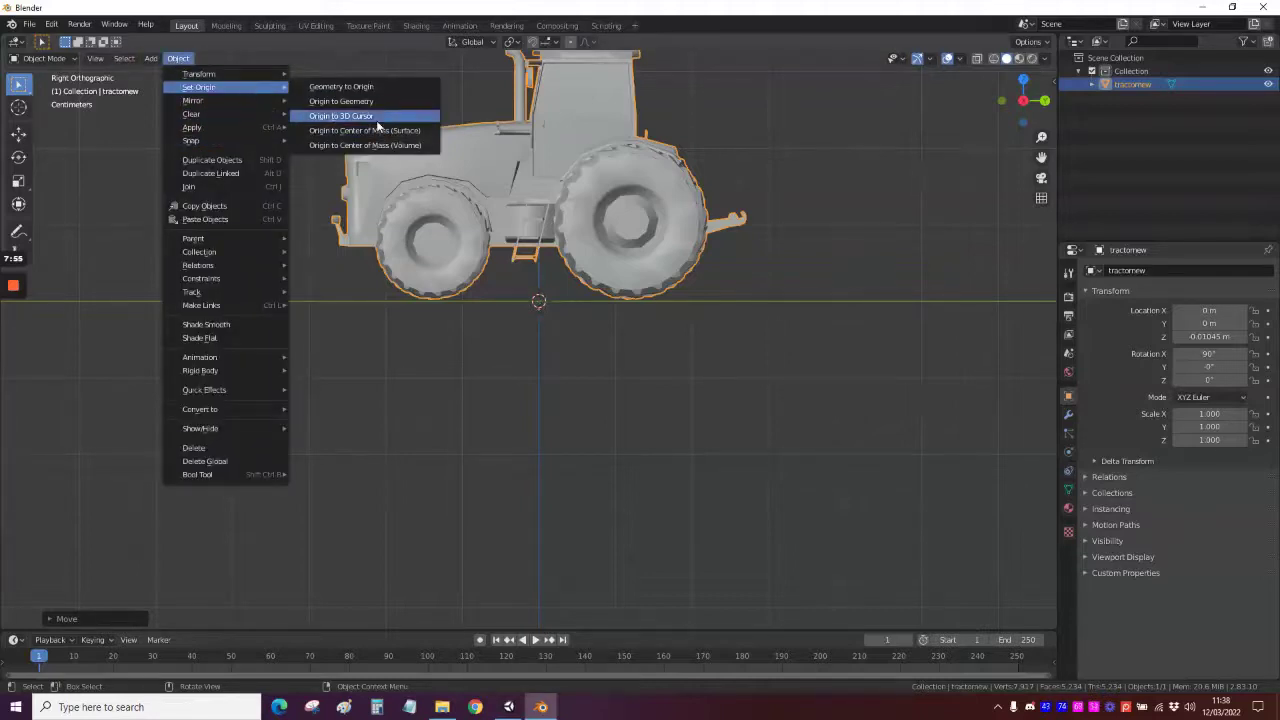
pyautogui.click(345, 116)
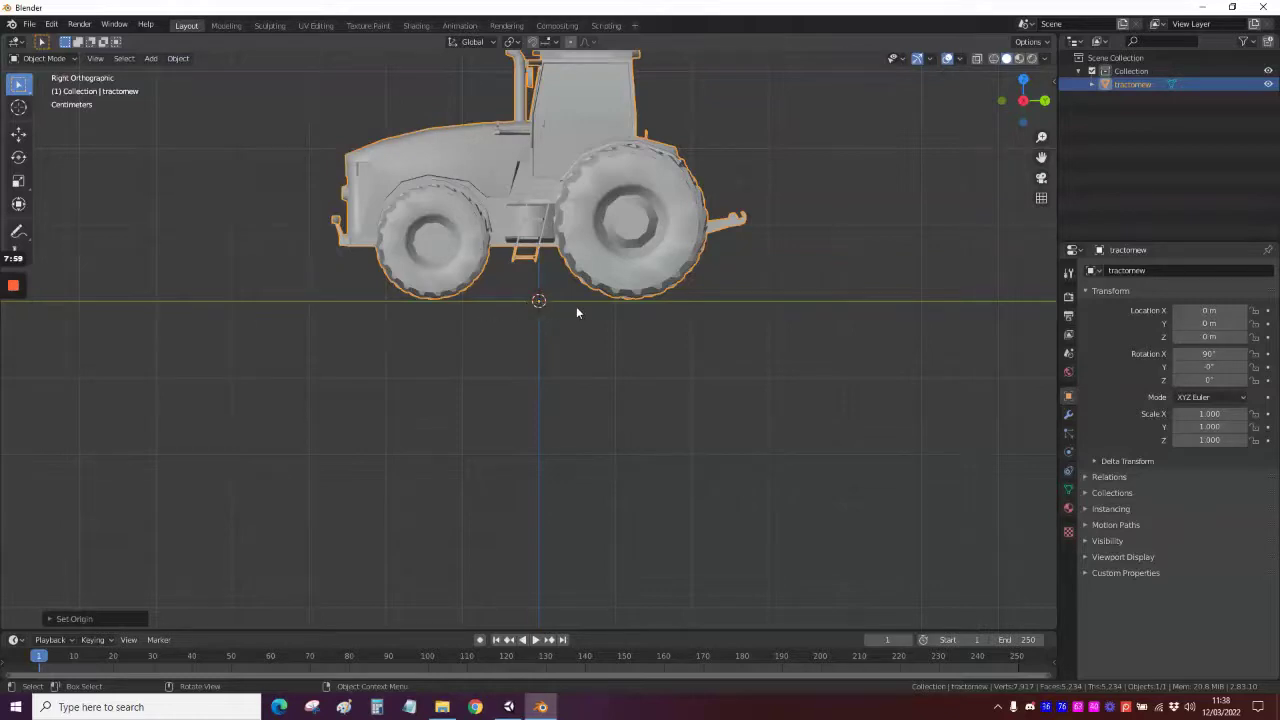
pyautogui.press('KP_1')
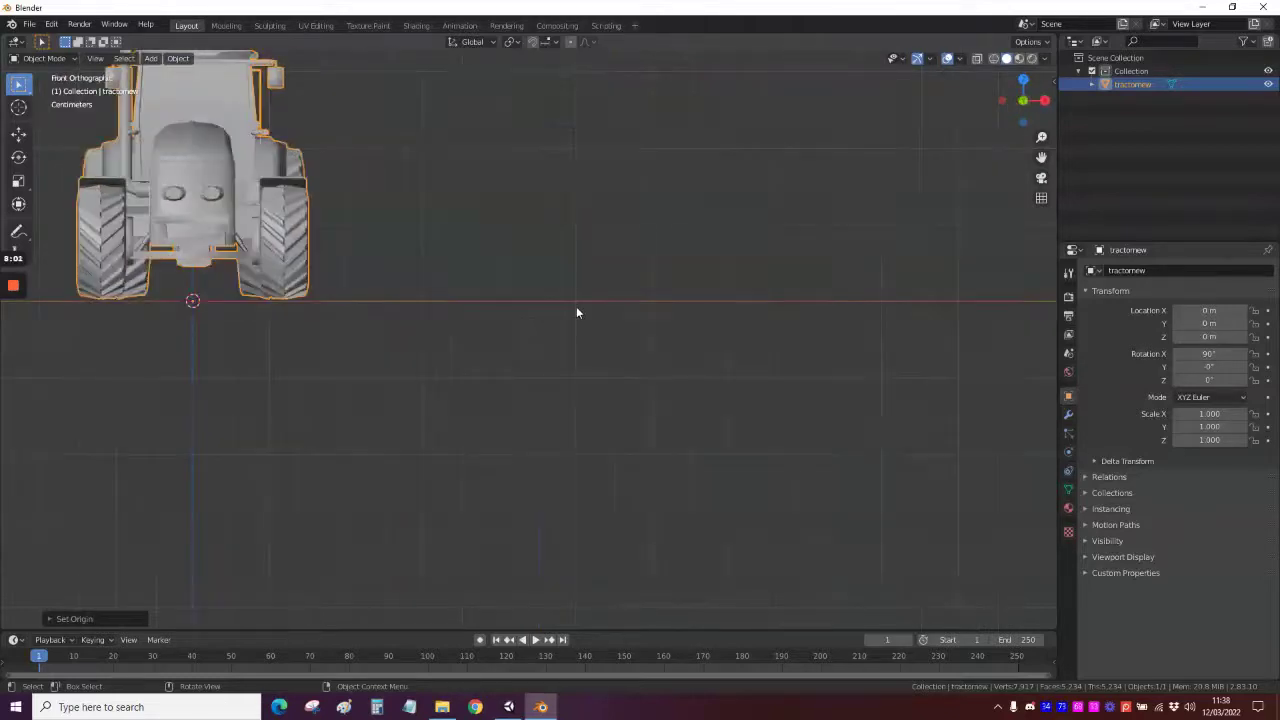
pyautogui.press('KP_7')
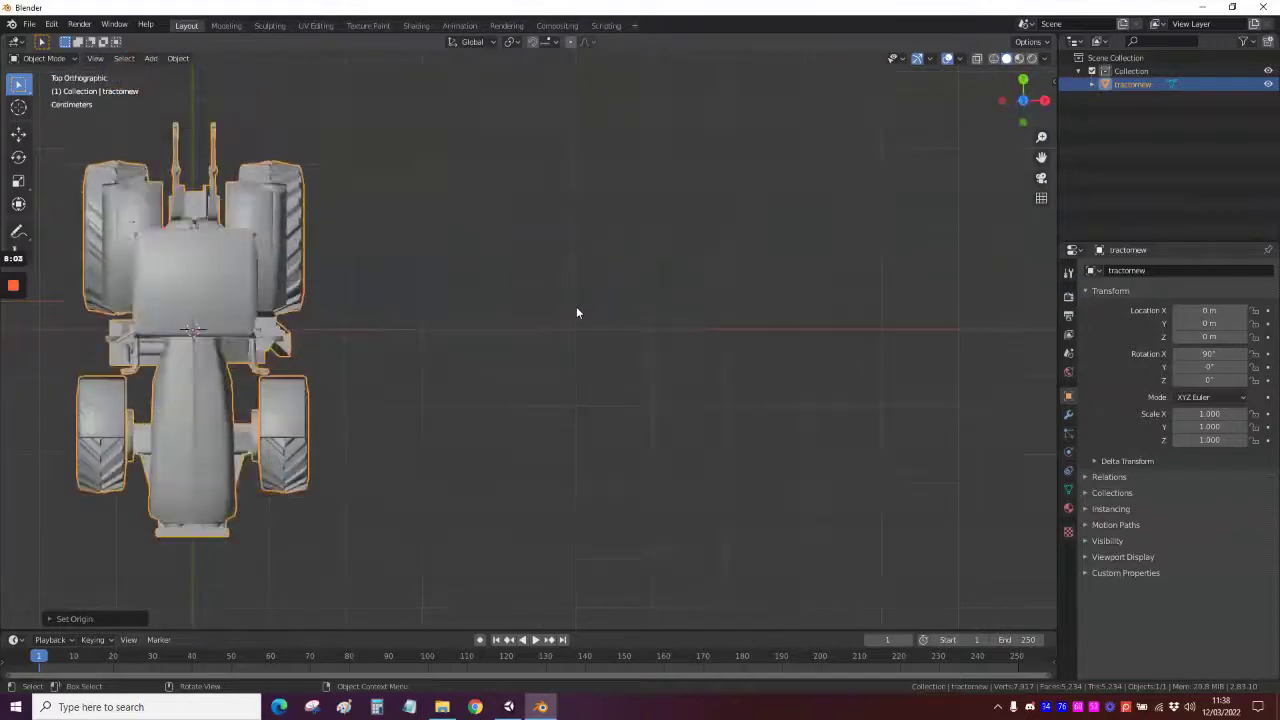
pyautogui.press('KP_3')
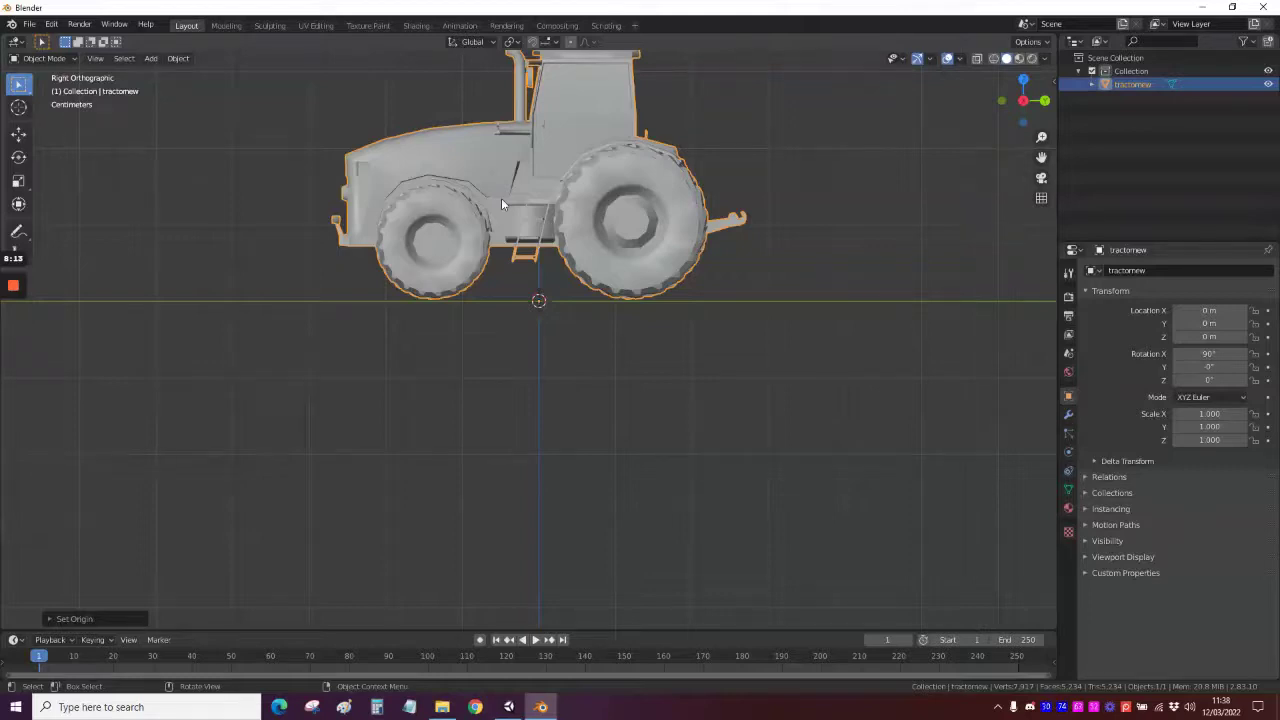
# Rotate the tractor 180° about the global Z axis
pyautogui.press('r')
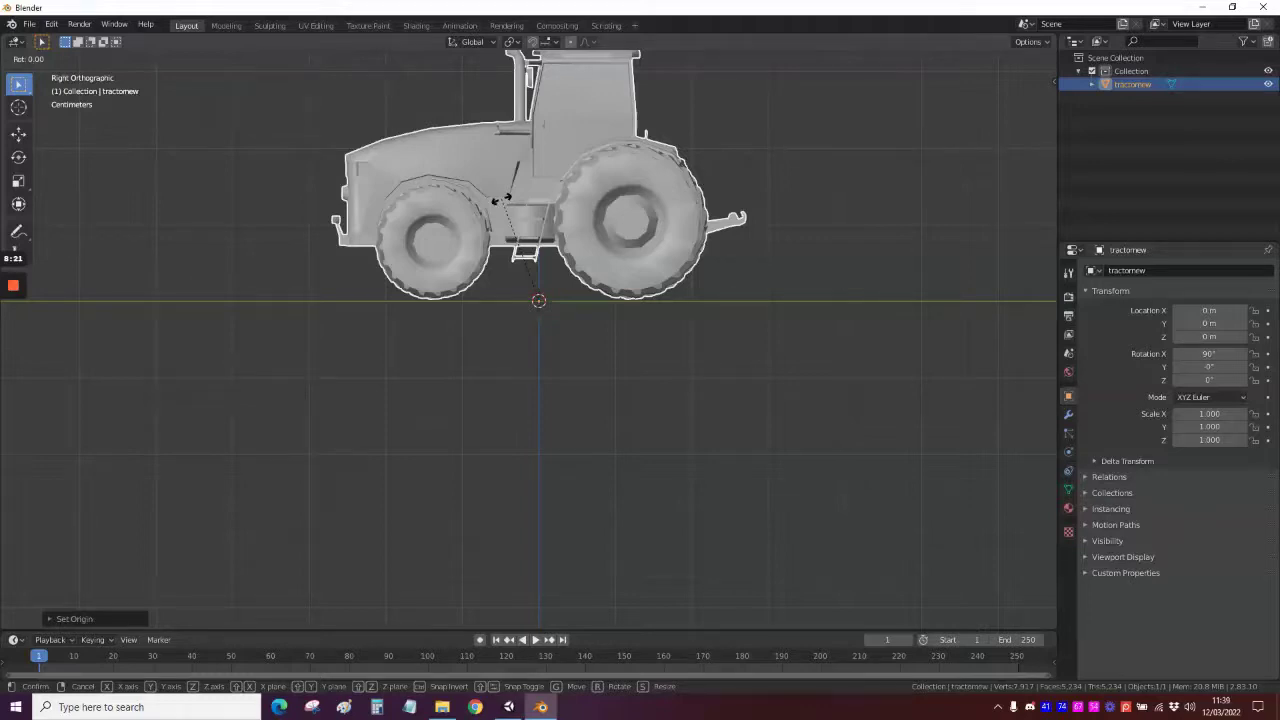
pyautogui.write('z180')
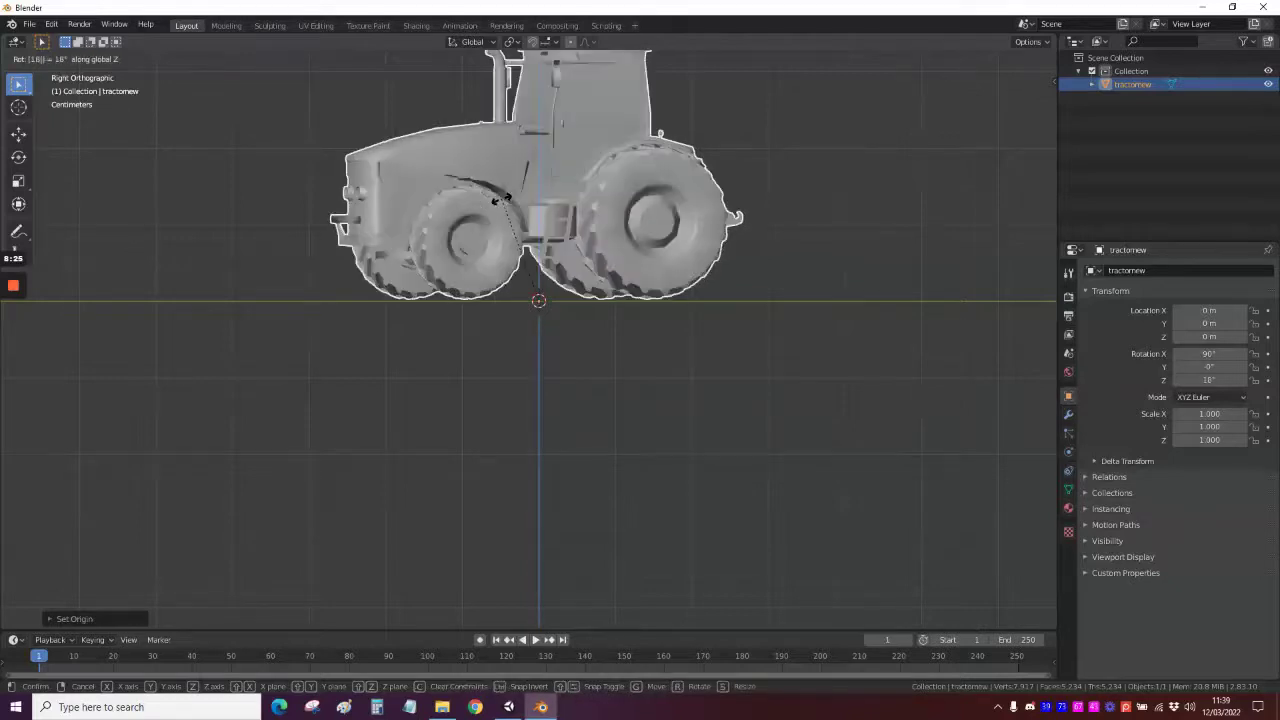
pyautogui.press('Return')
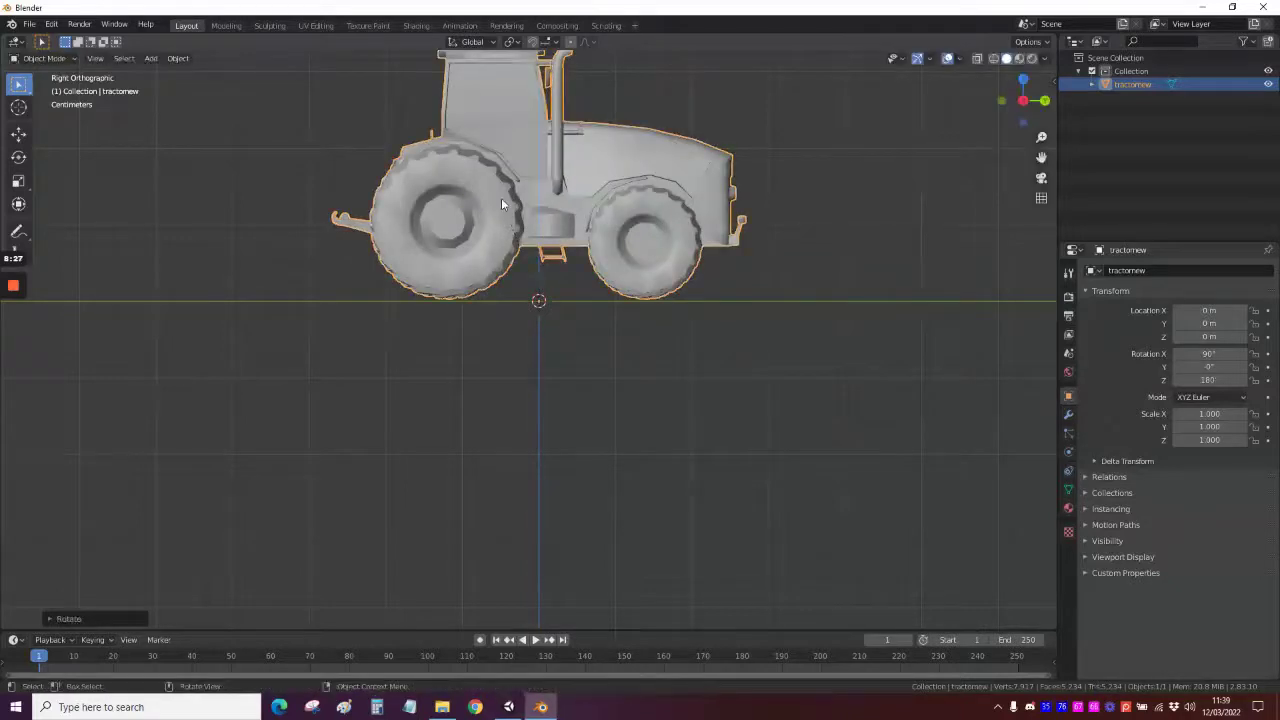
# Fly around the tractor in perspective to examine its facing direction and its position relative to the origin and ground axes
pyautogui.hotkey('shift', '`')
pyautogui.press('s')
pyautogui.press('d')
pyautogui.press('e')
pyautogui.press('w')
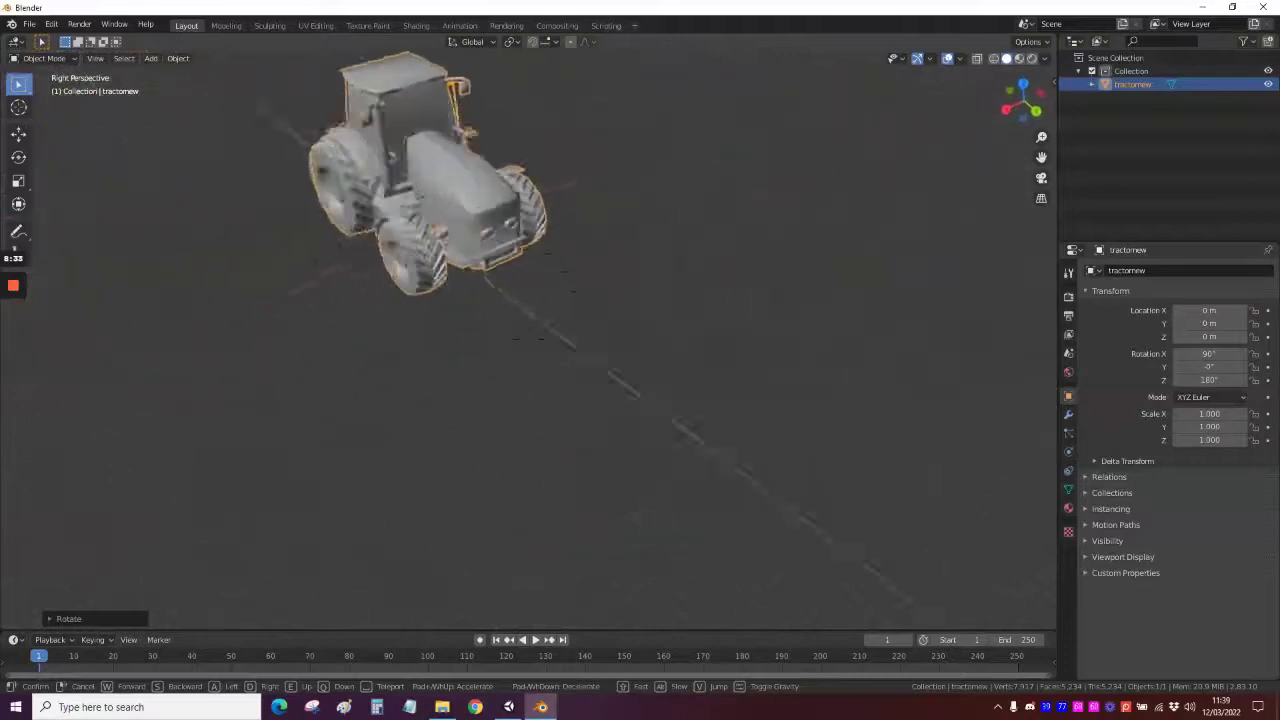
pyautogui.press('a')
pyautogui.press('w')
pyautogui.press('s')
pyautogui.press('w')
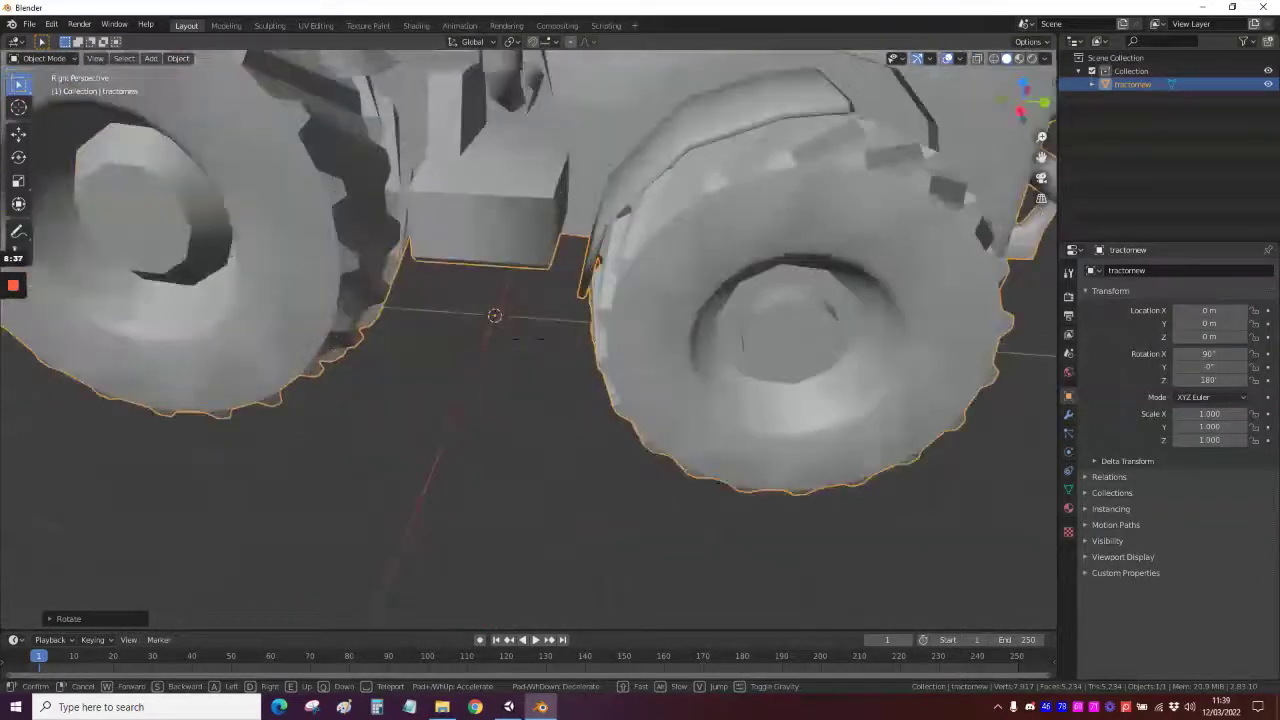
pyautogui.press('d')
pyautogui.press('s')
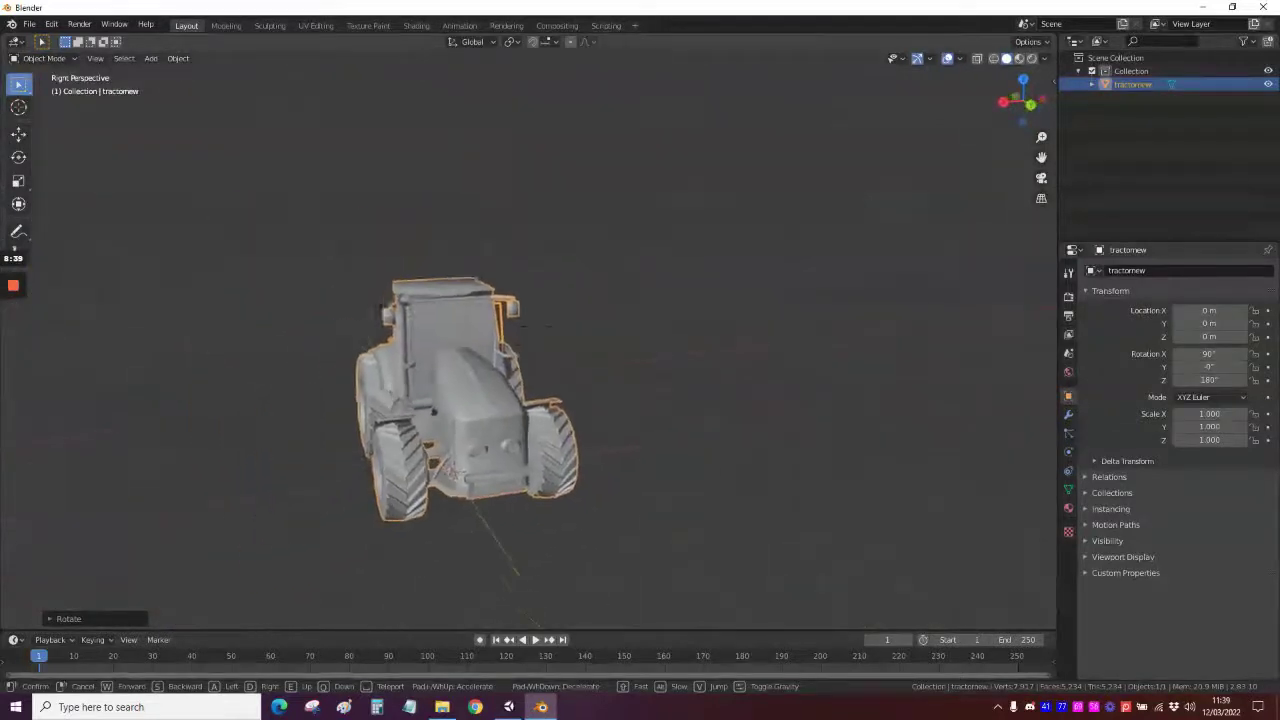
pyautogui.click(528, 338)
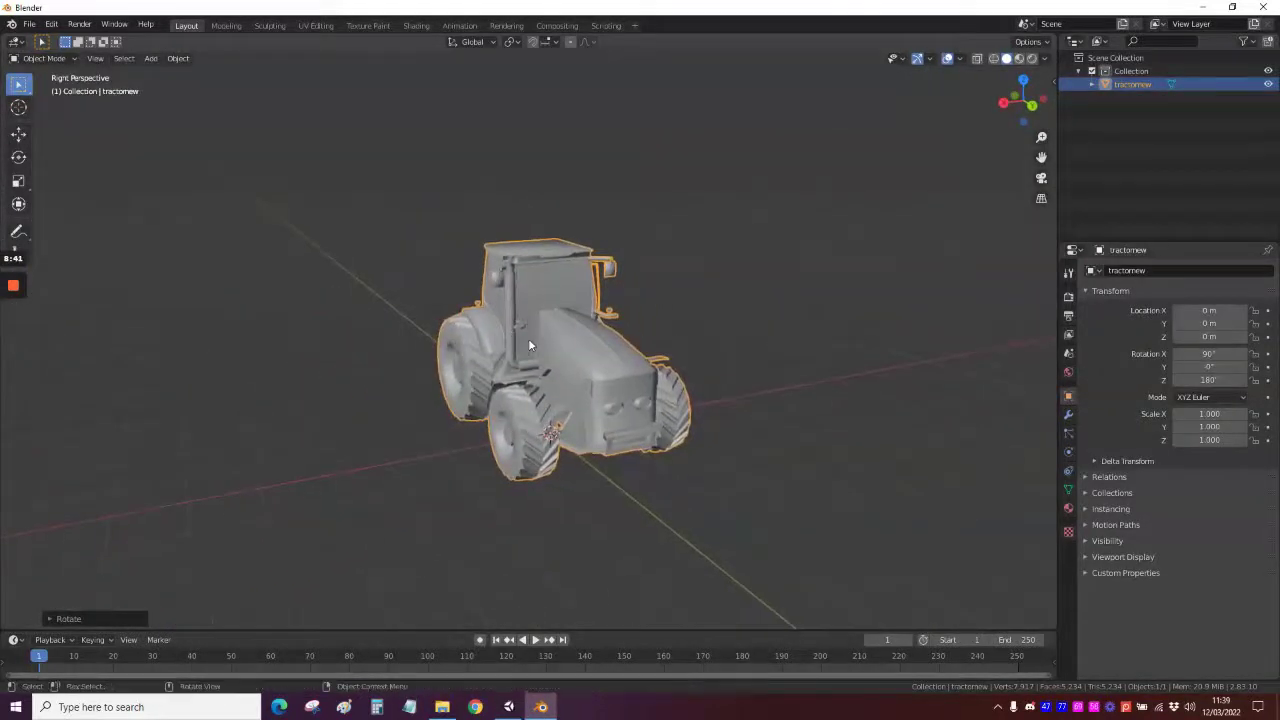
pyautogui.click(29, 24)
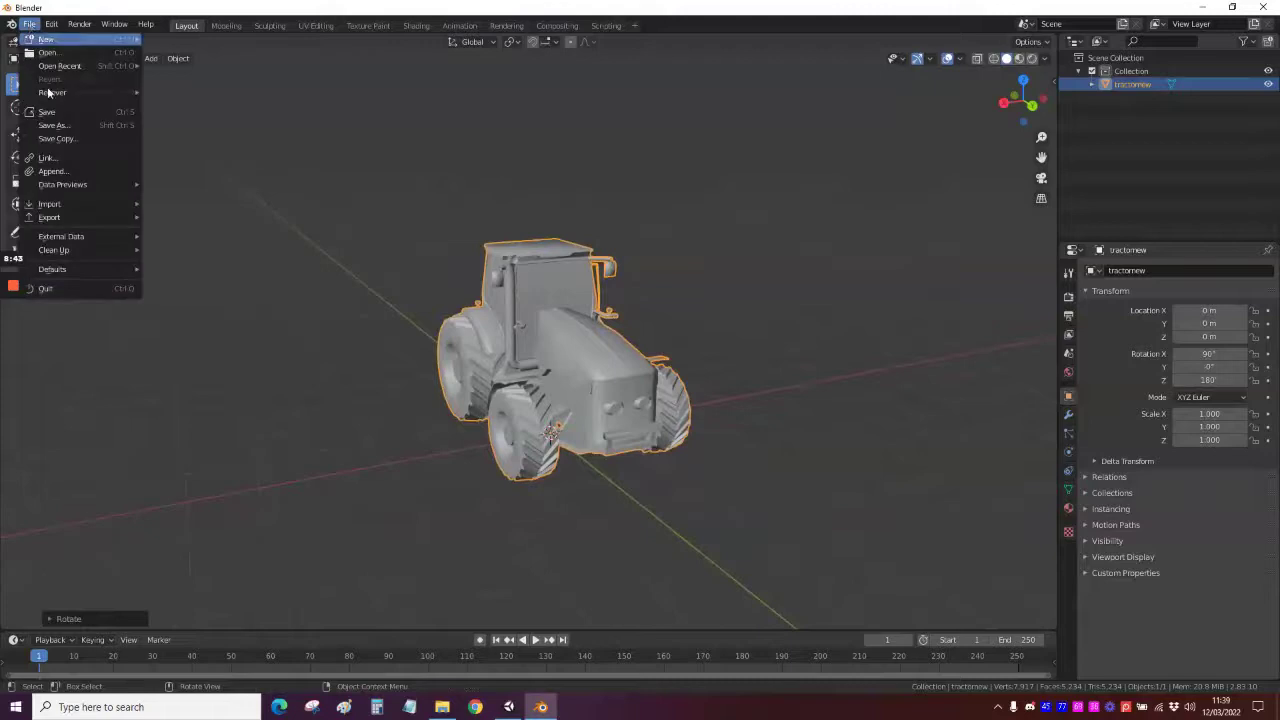
pyautogui.moveTo(88, 224)
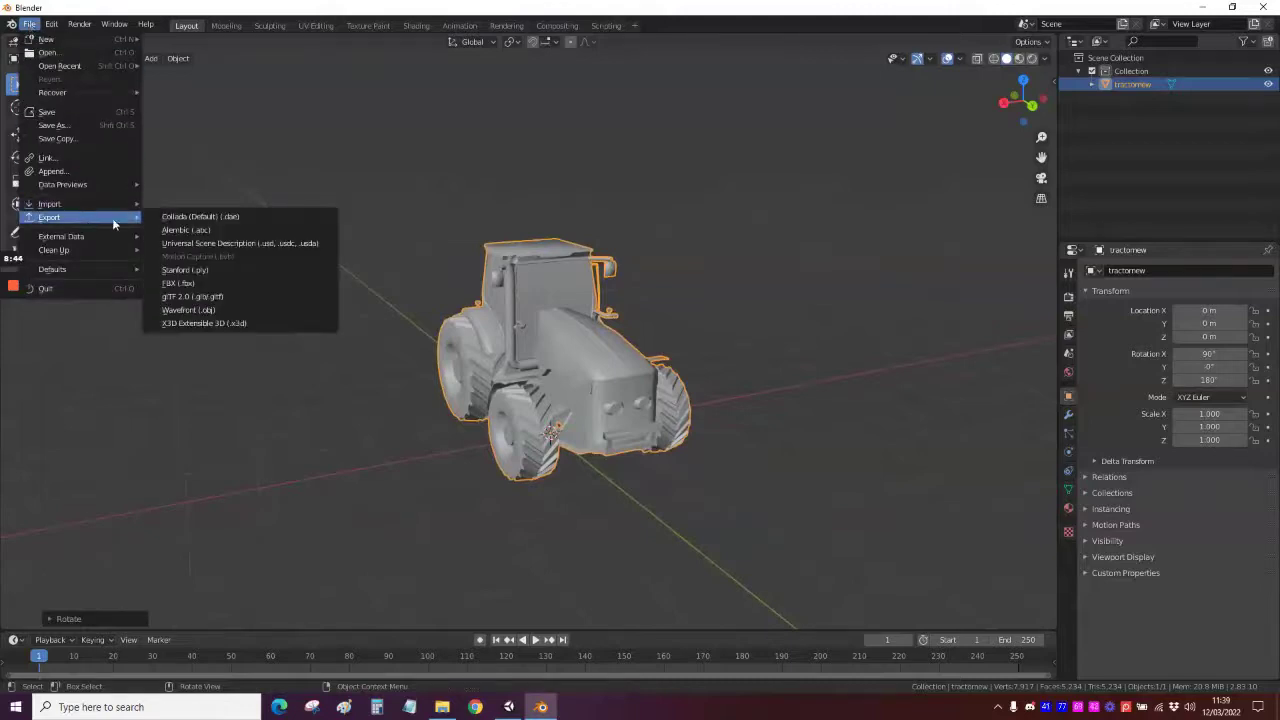
pyautogui.click(247, 289)
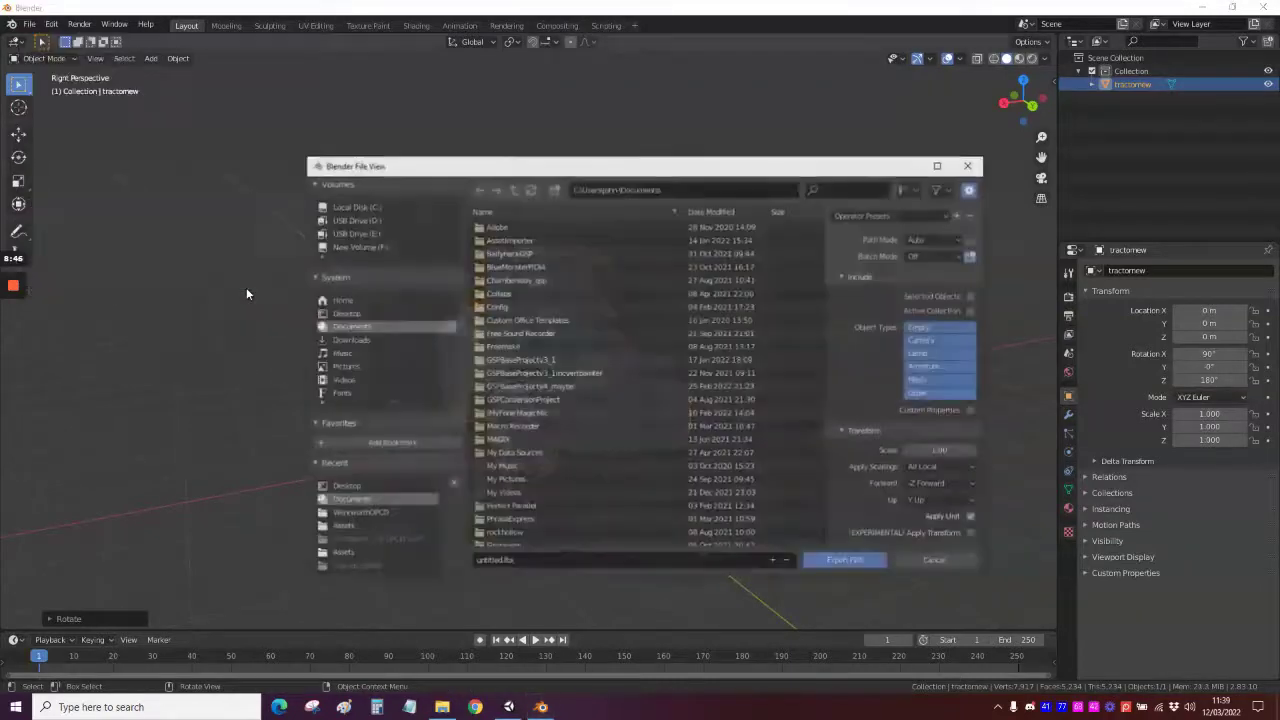
pyautogui.click(371, 313)
pyautogui.click(529, 562)
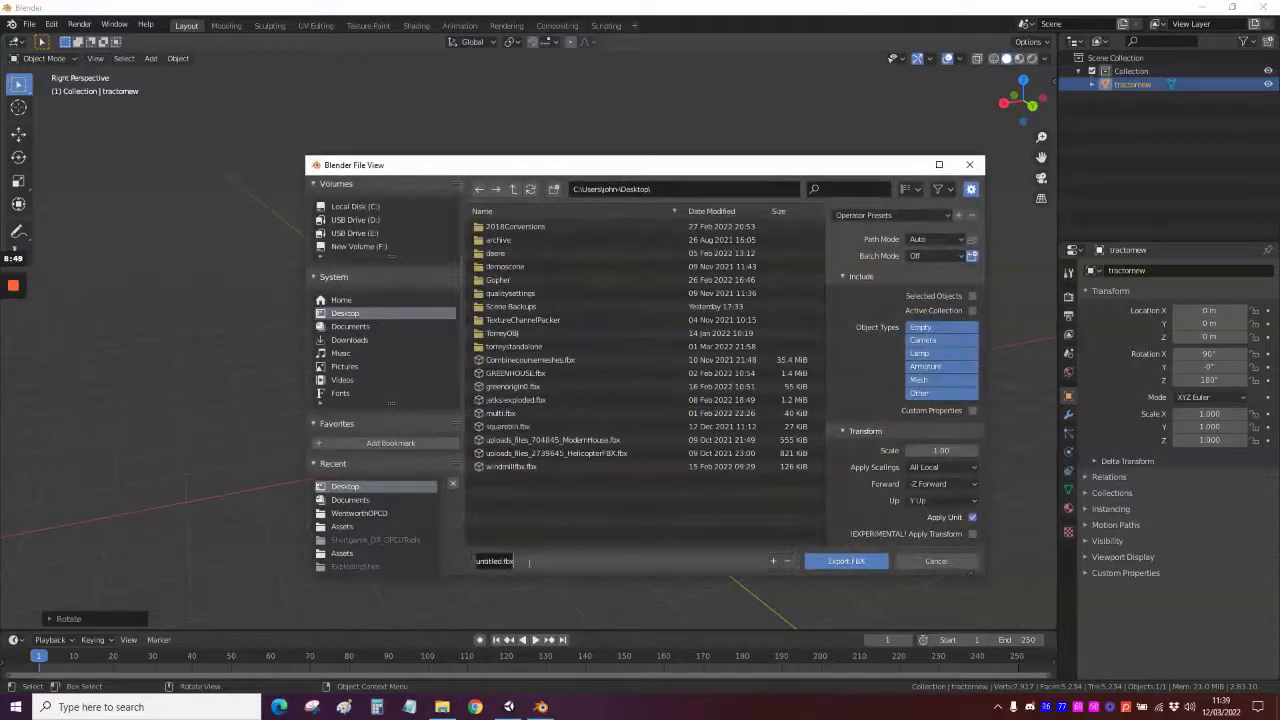
pyautogui.write('tractornew')
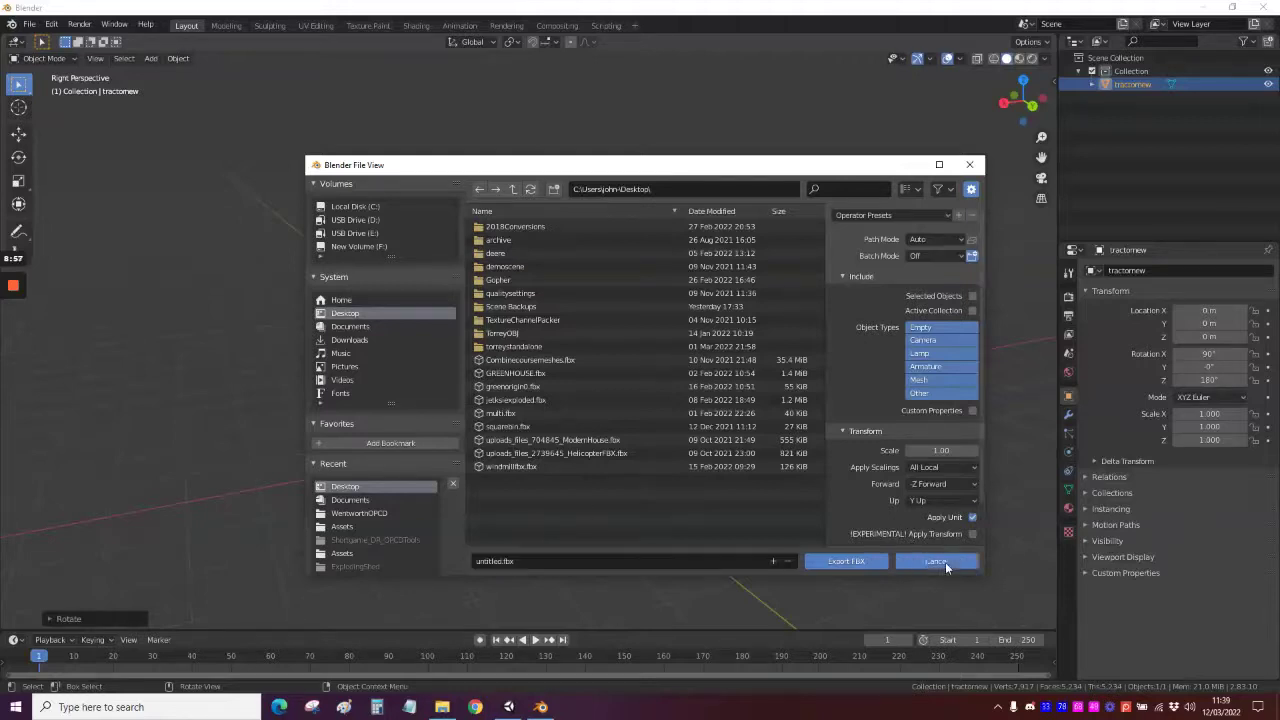
pyautogui.click(943, 561)
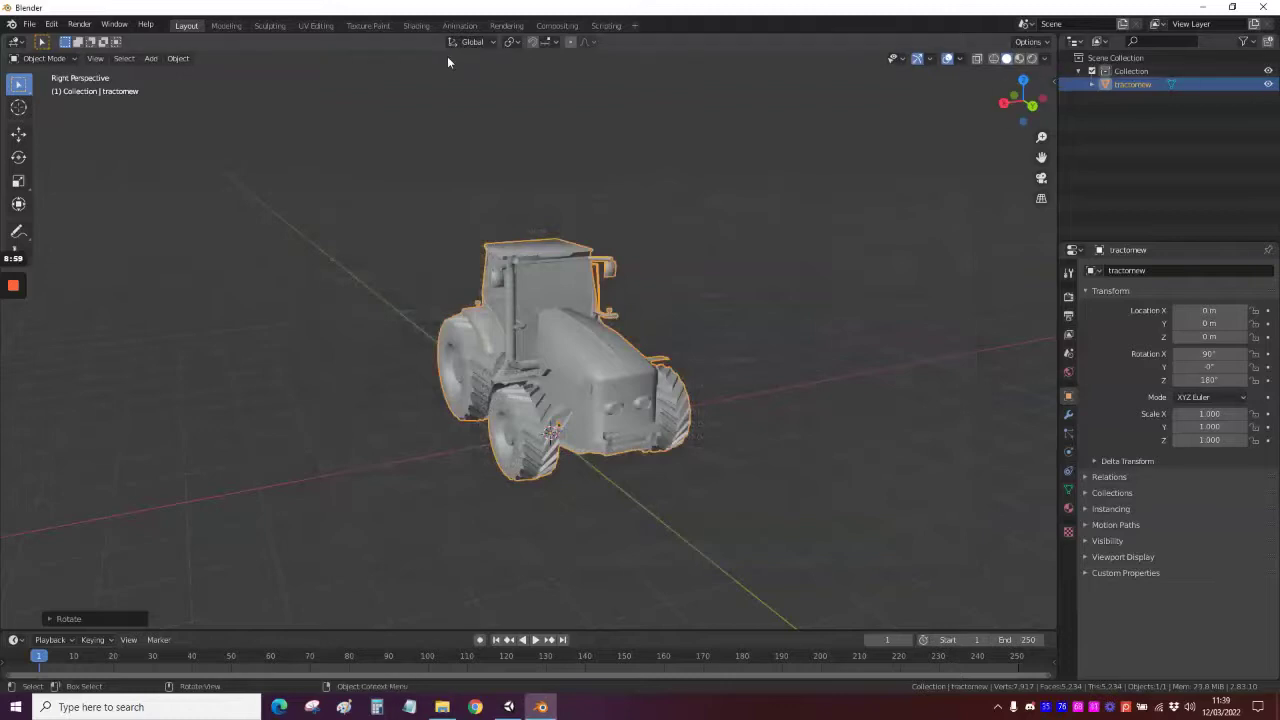
# Apply all transforms to the tractor and display its location, rotation, scale and dimensions beside the viewport
pyautogui.click(178, 58)
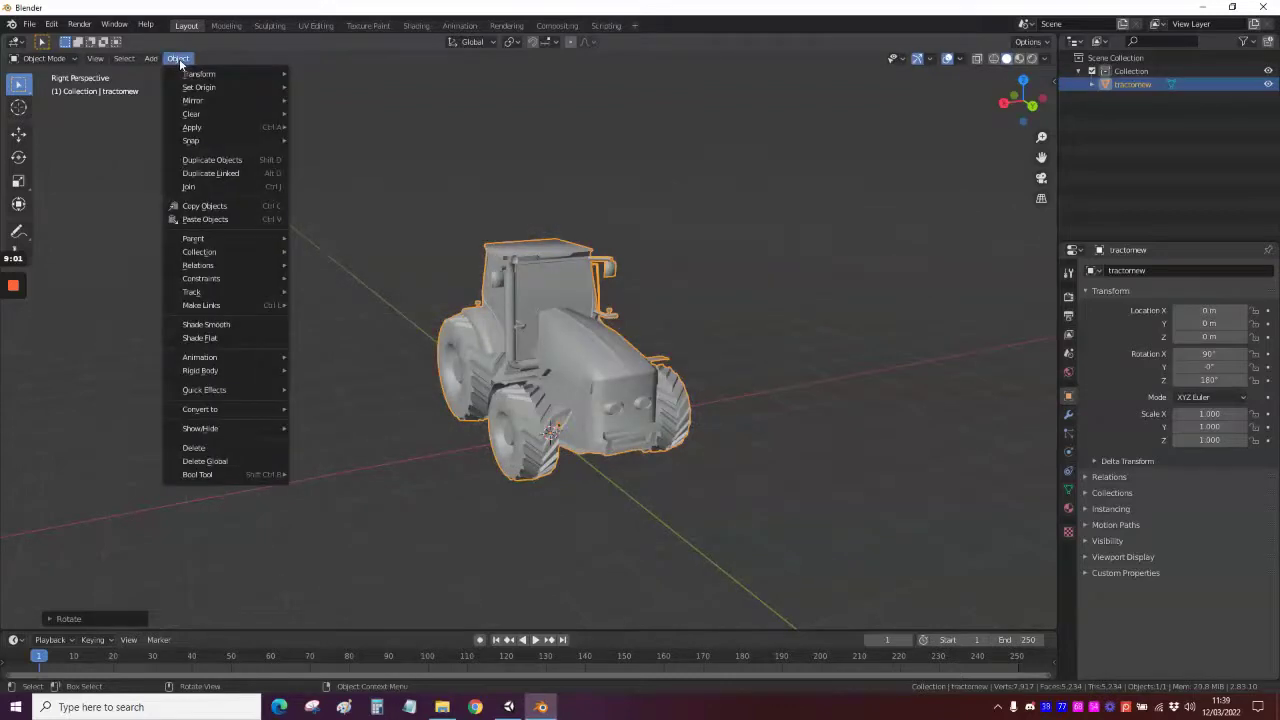
pyautogui.moveTo(221, 140)
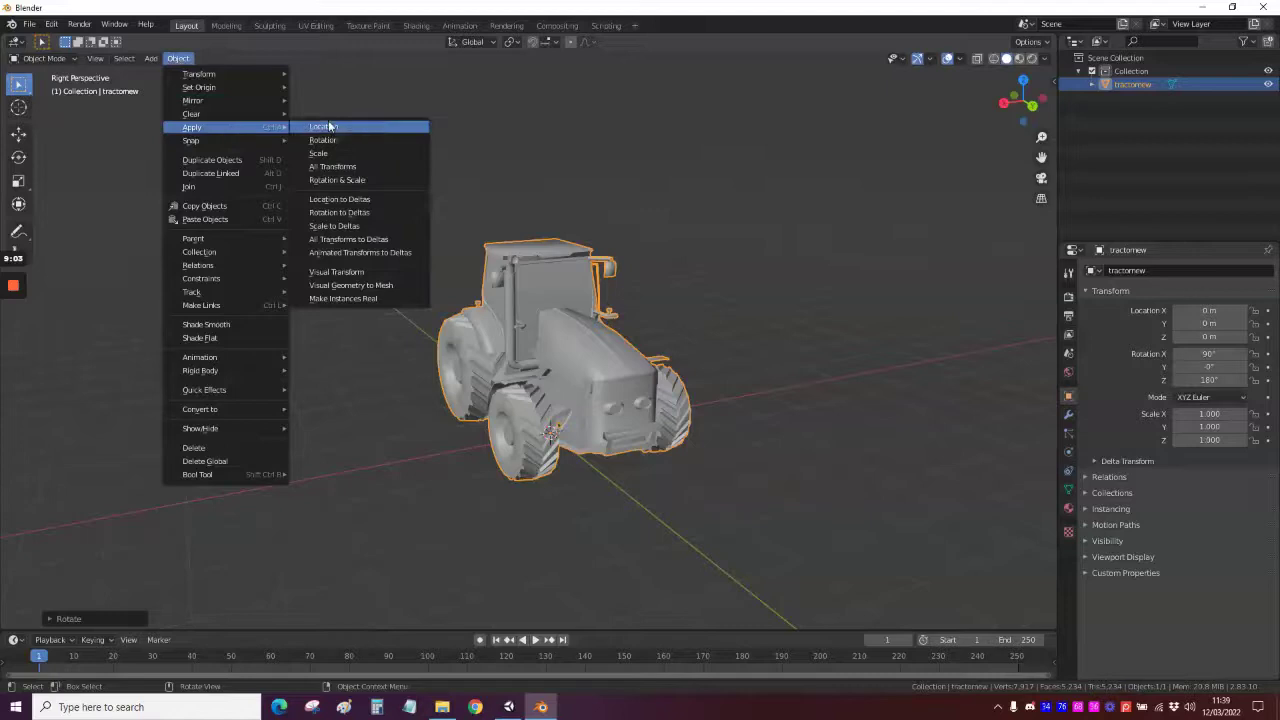
pyautogui.click(382, 167)
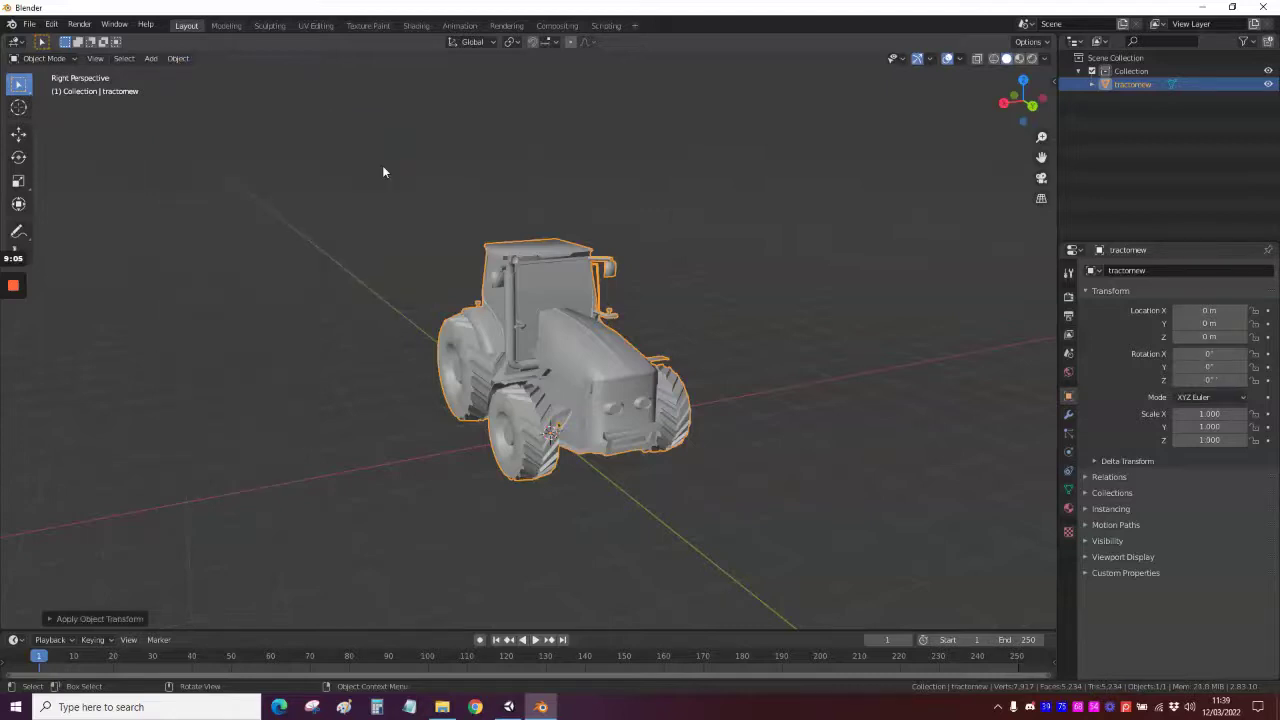
pyautogui.click(1053, 88)
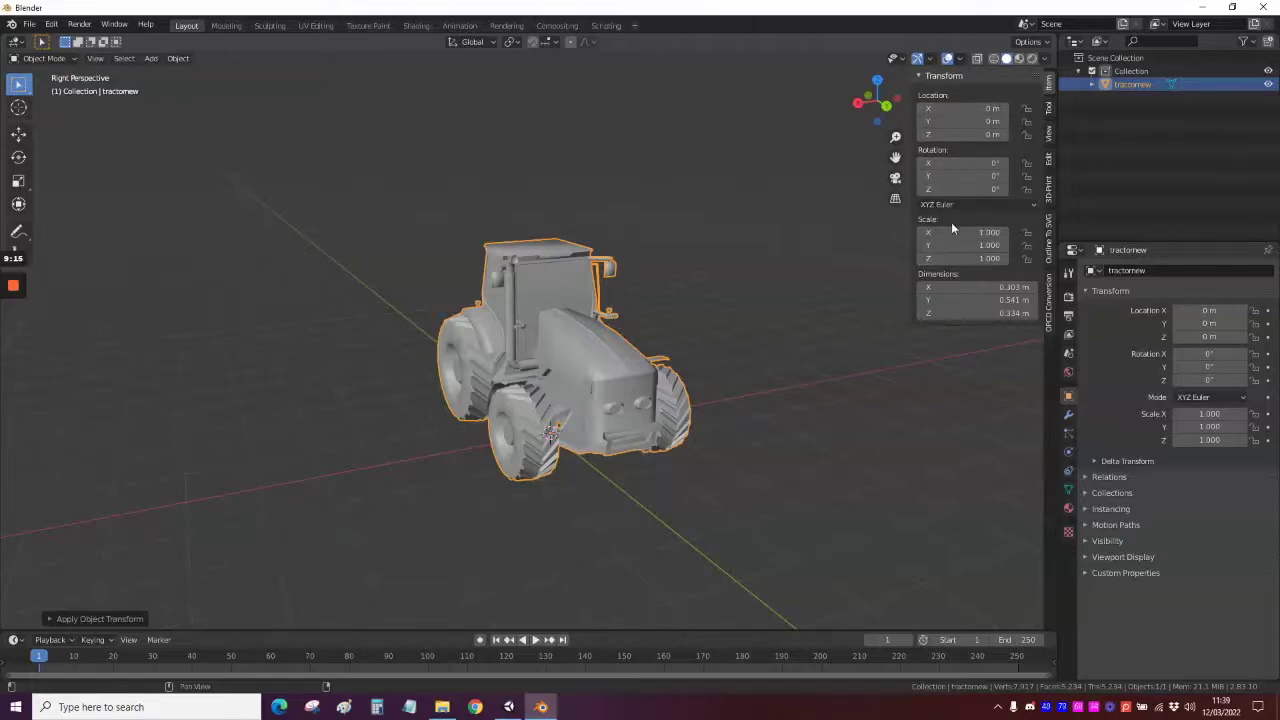
pyautogui.click(183, 62)
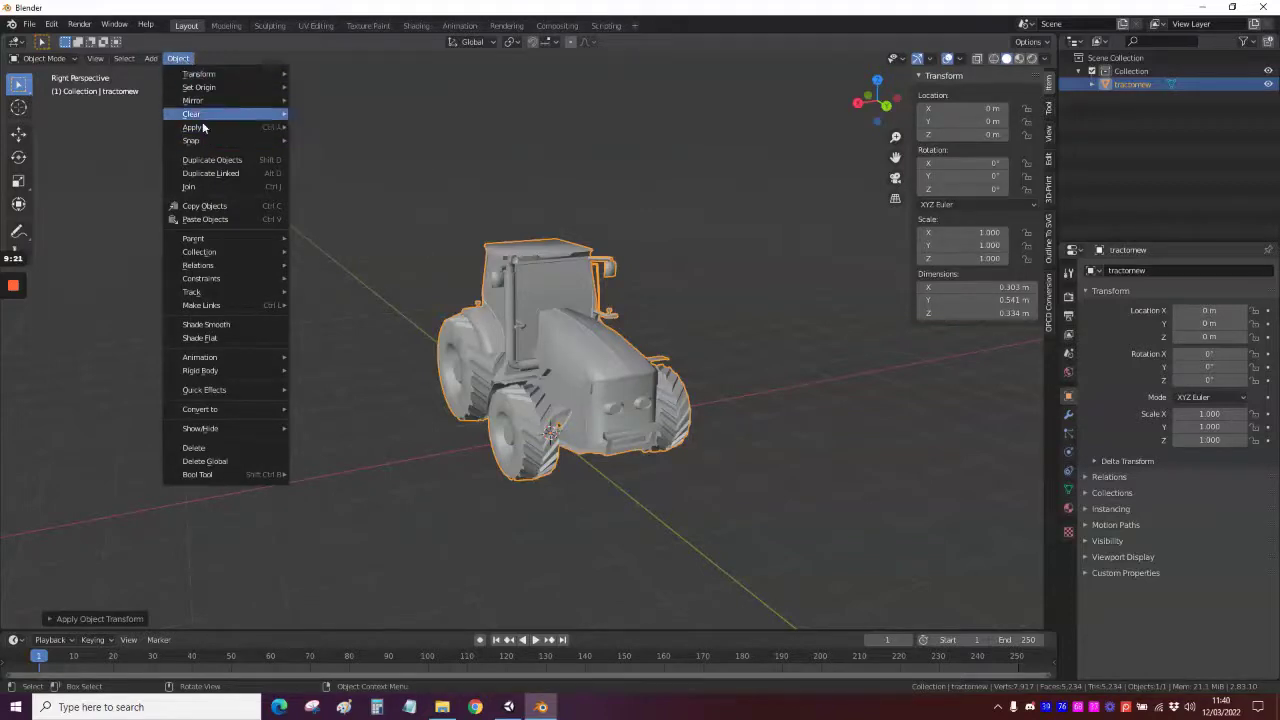
pyautogui.moveTo(217, 130)
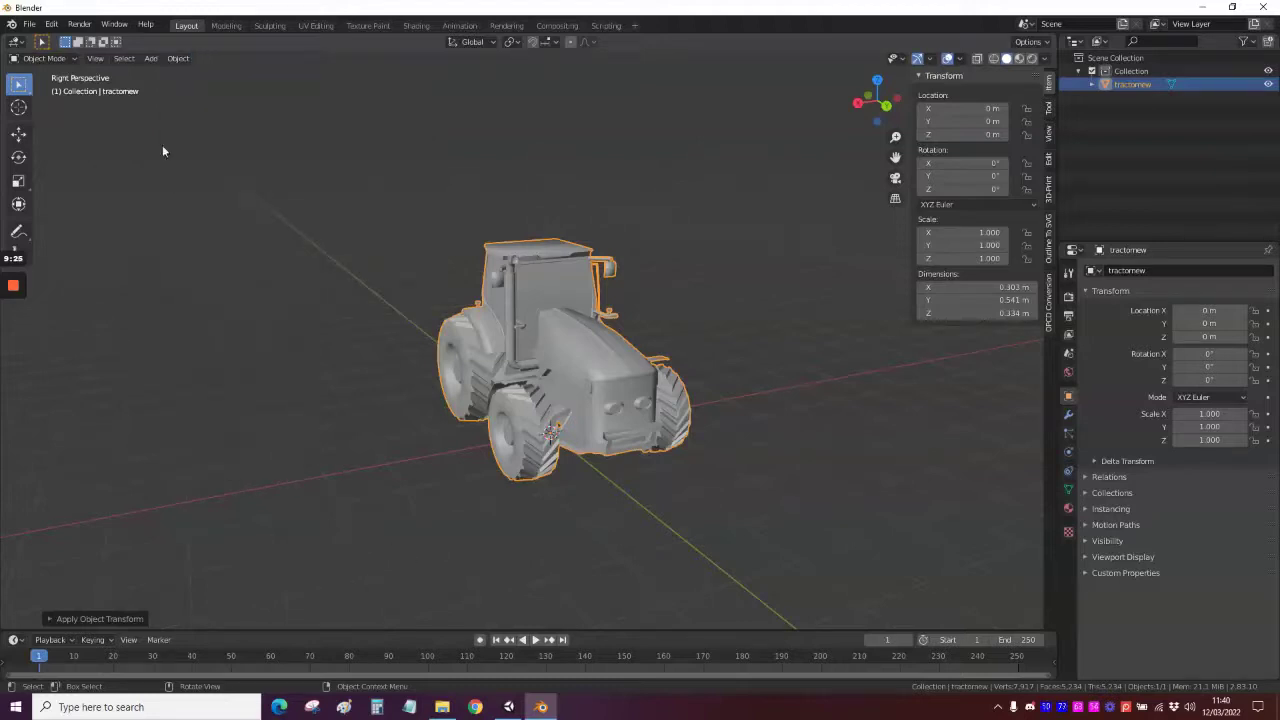
# Set up an FBX export of the tractor to the Desktop folder with the file name tractornew
pyautogui.click(29, 24)
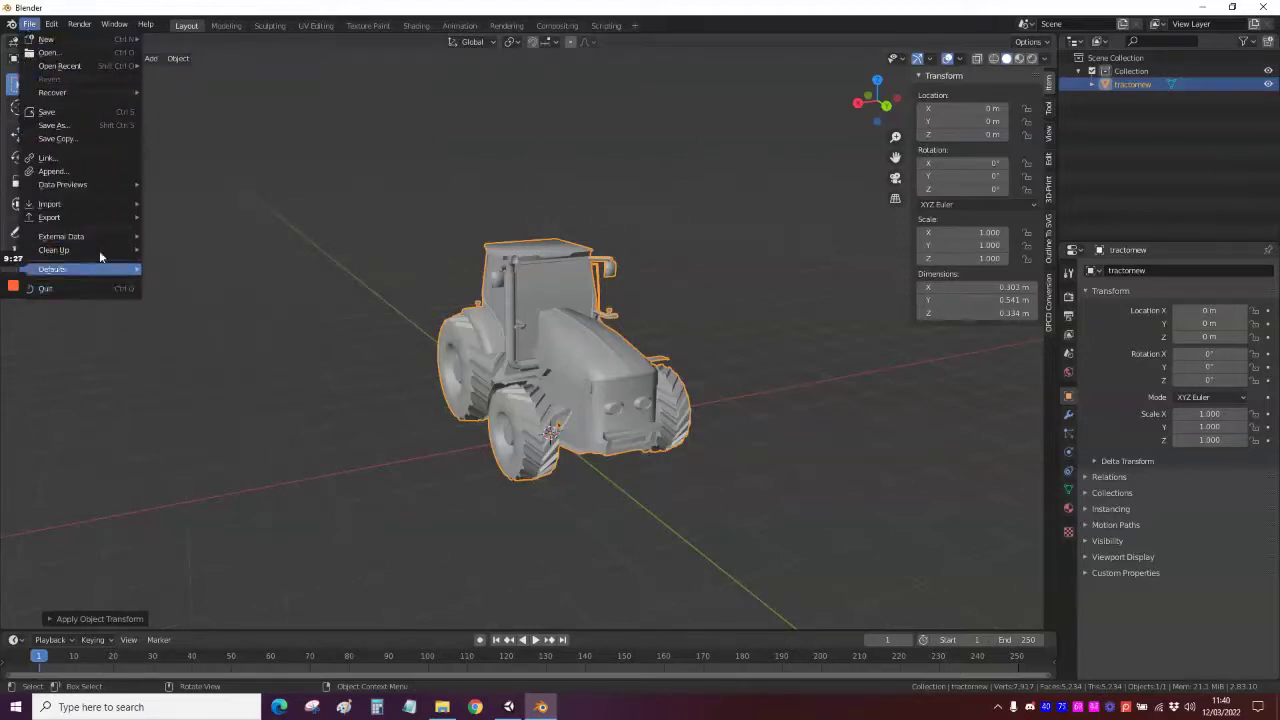
pyautogui.moveTo(109, 217)
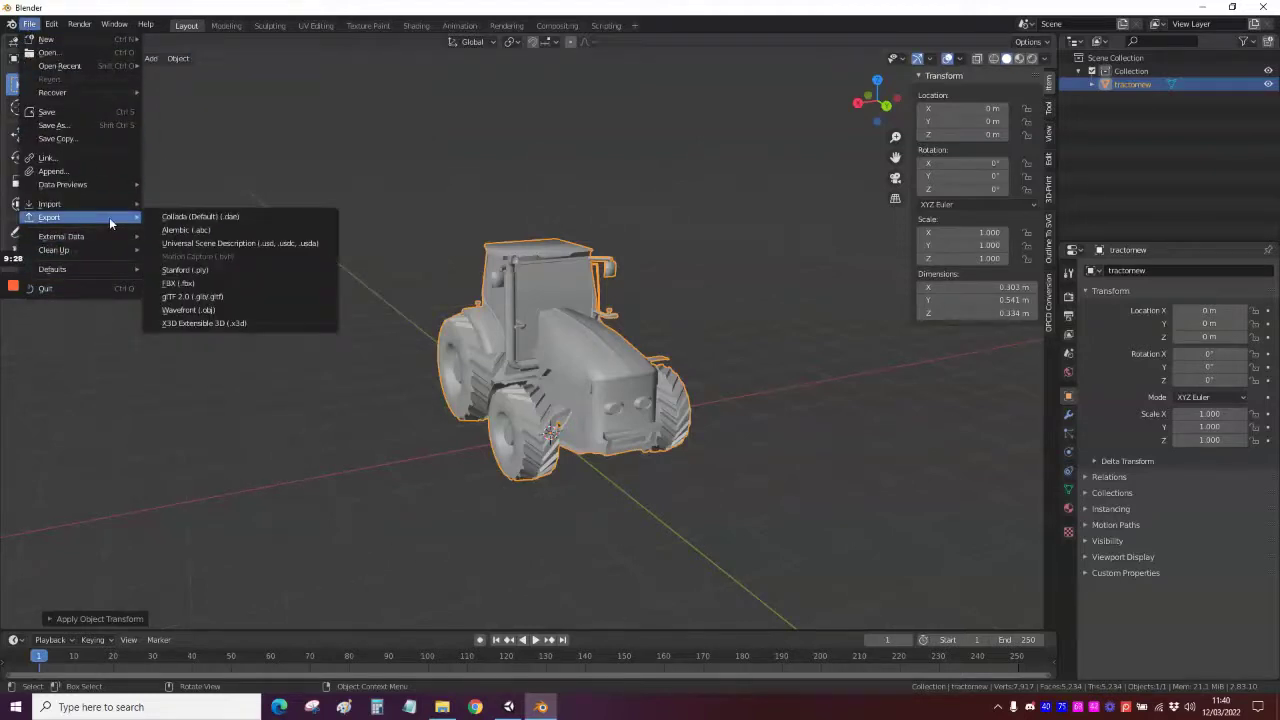
pyautogui.click(222, 287)
pyautogui.click(384, 487)
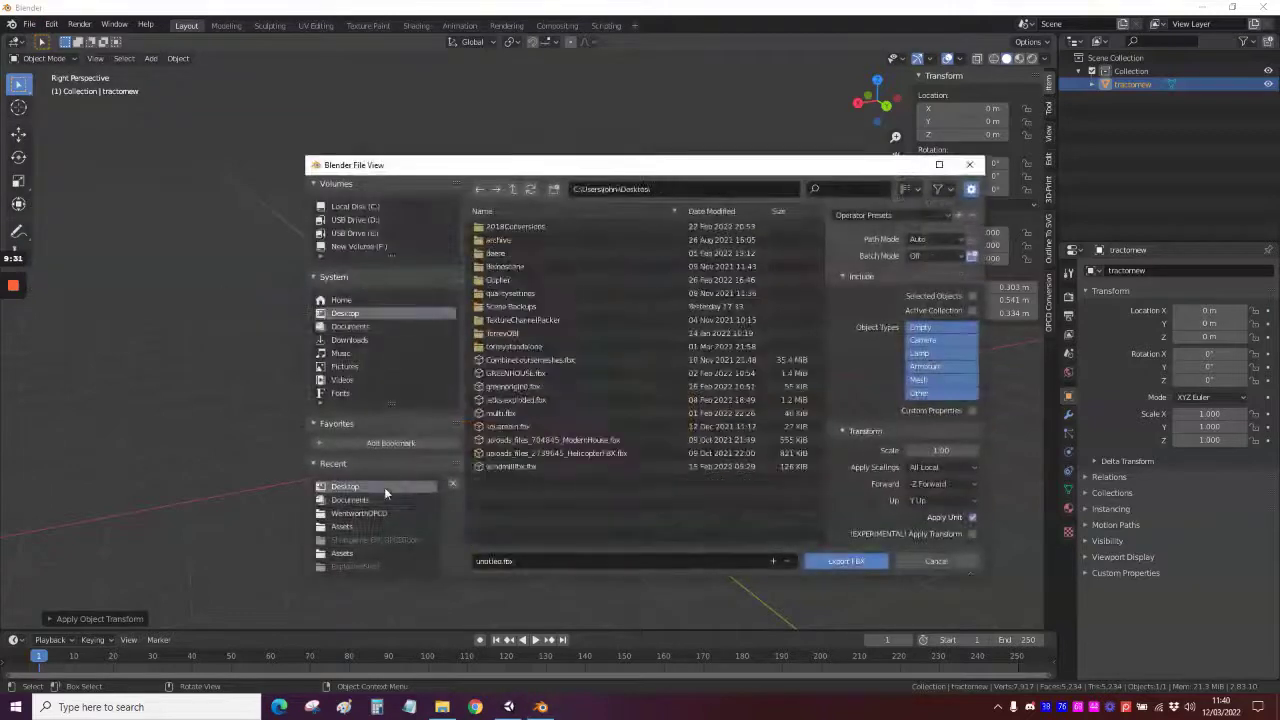
pyautogui.click(520, 560)
pyautogui.write('tractornew')
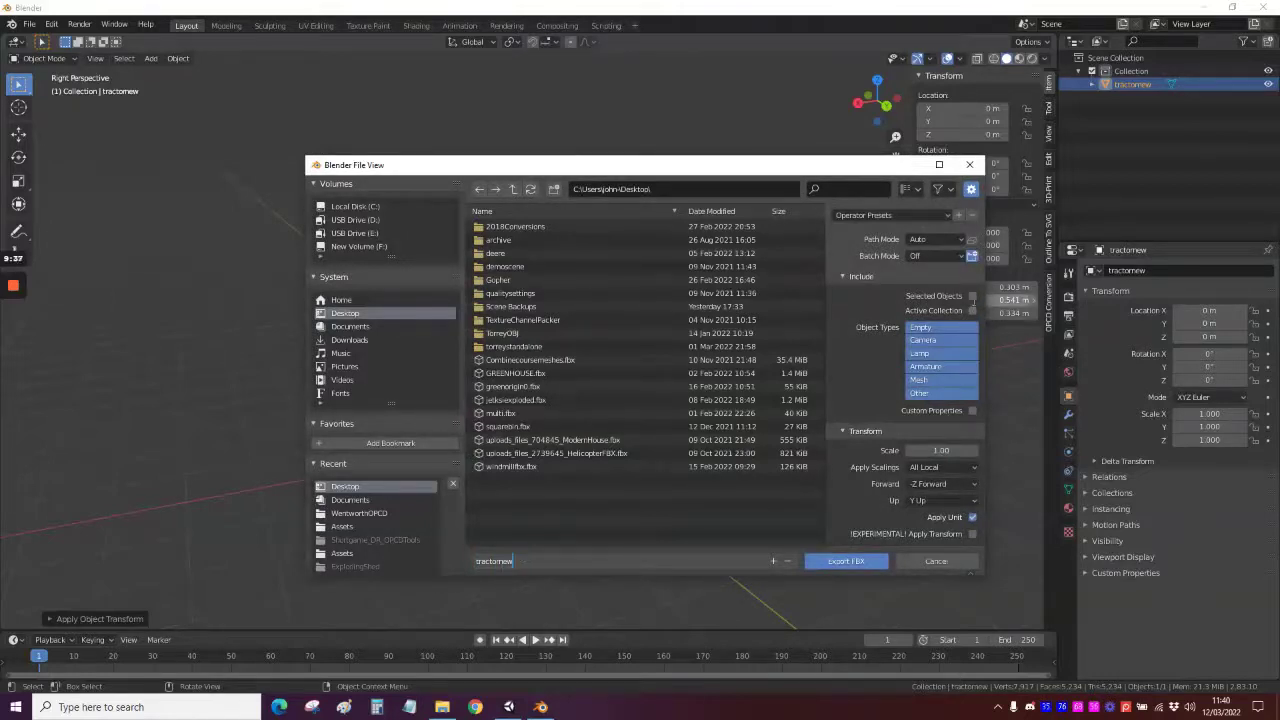
# Limit the FBX export to selected objects, enable the experimental Apply Transform option, and export the file
pyautogui.click(974, 299)
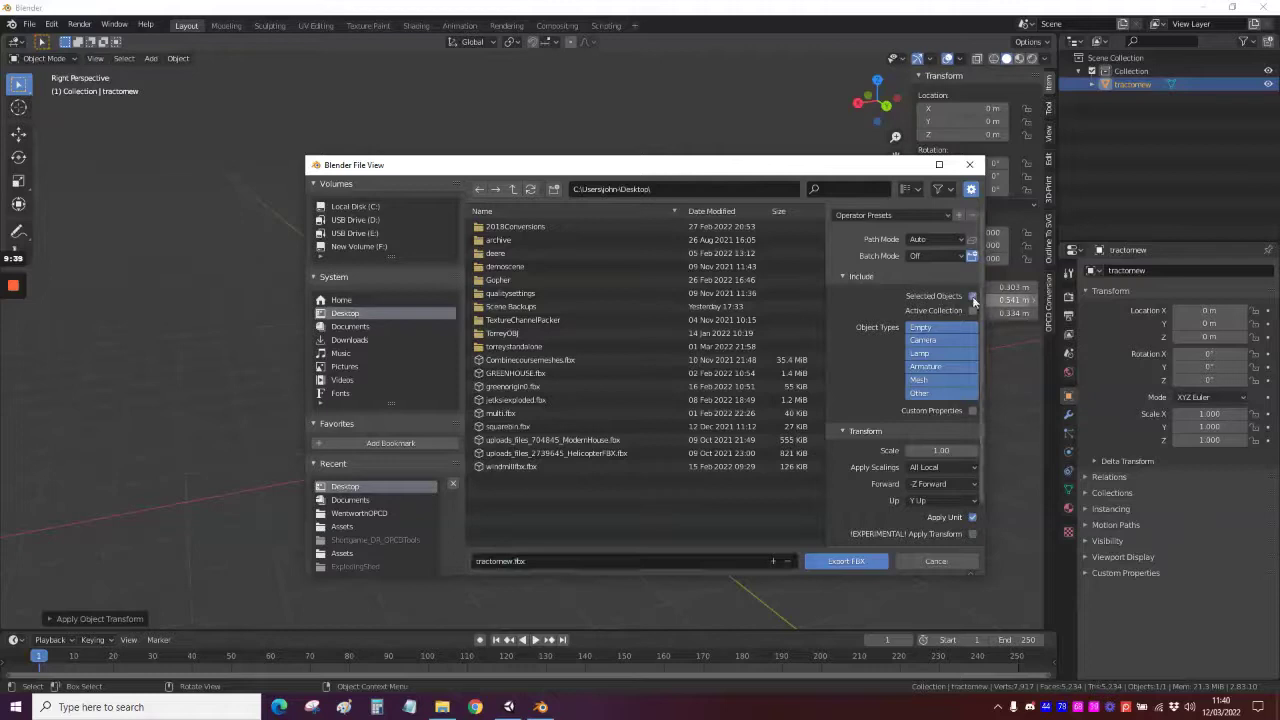
pyautogui.click(973, 297)
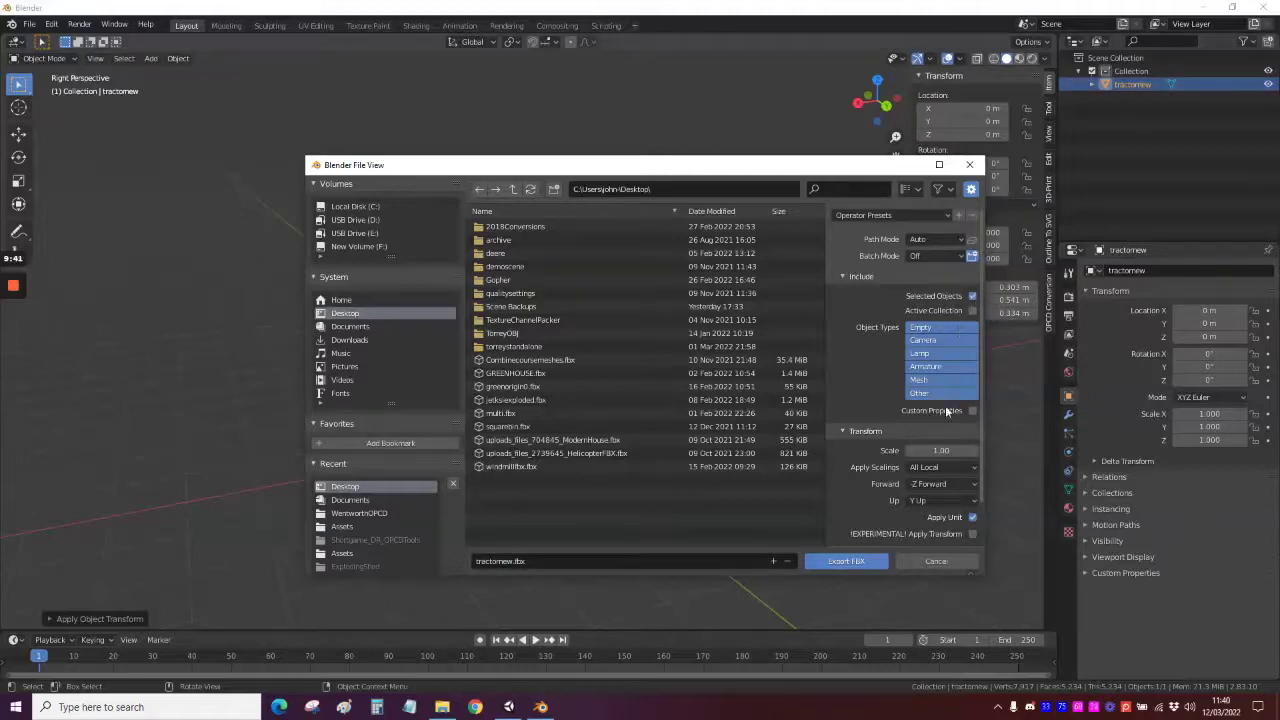
pyautogui.click(973, 534)
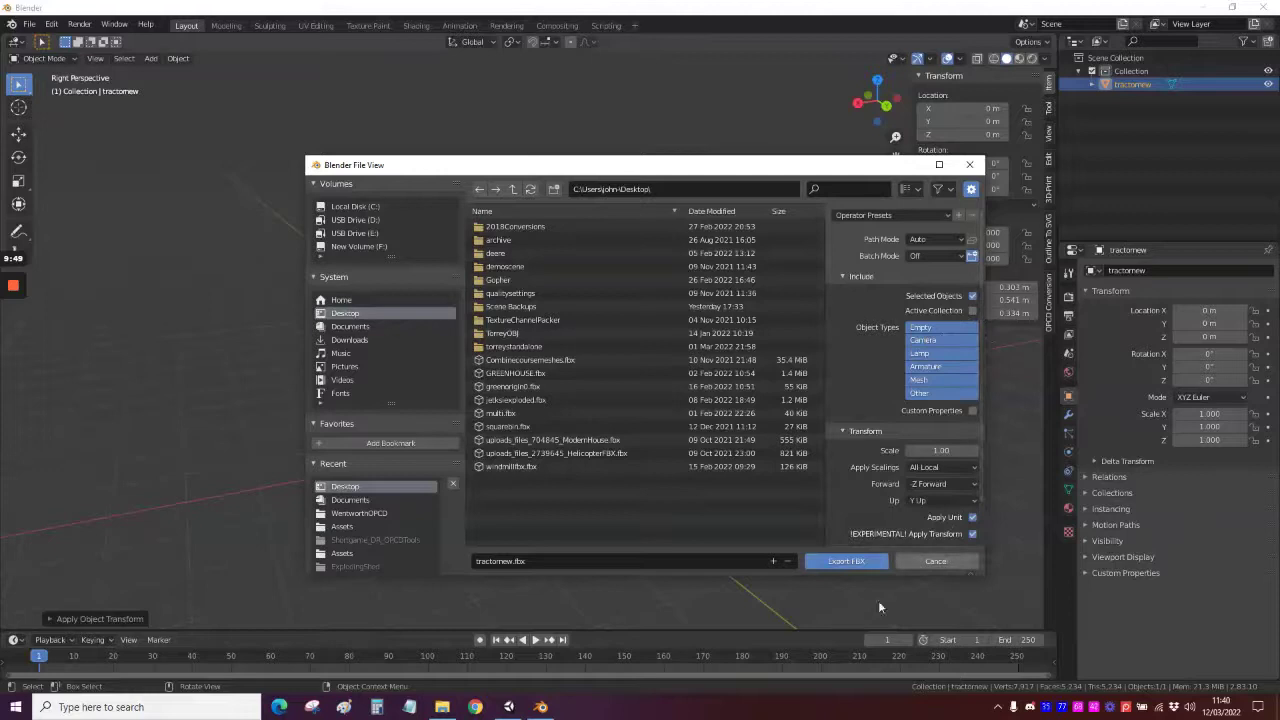
pyautogui.click(852, 563)
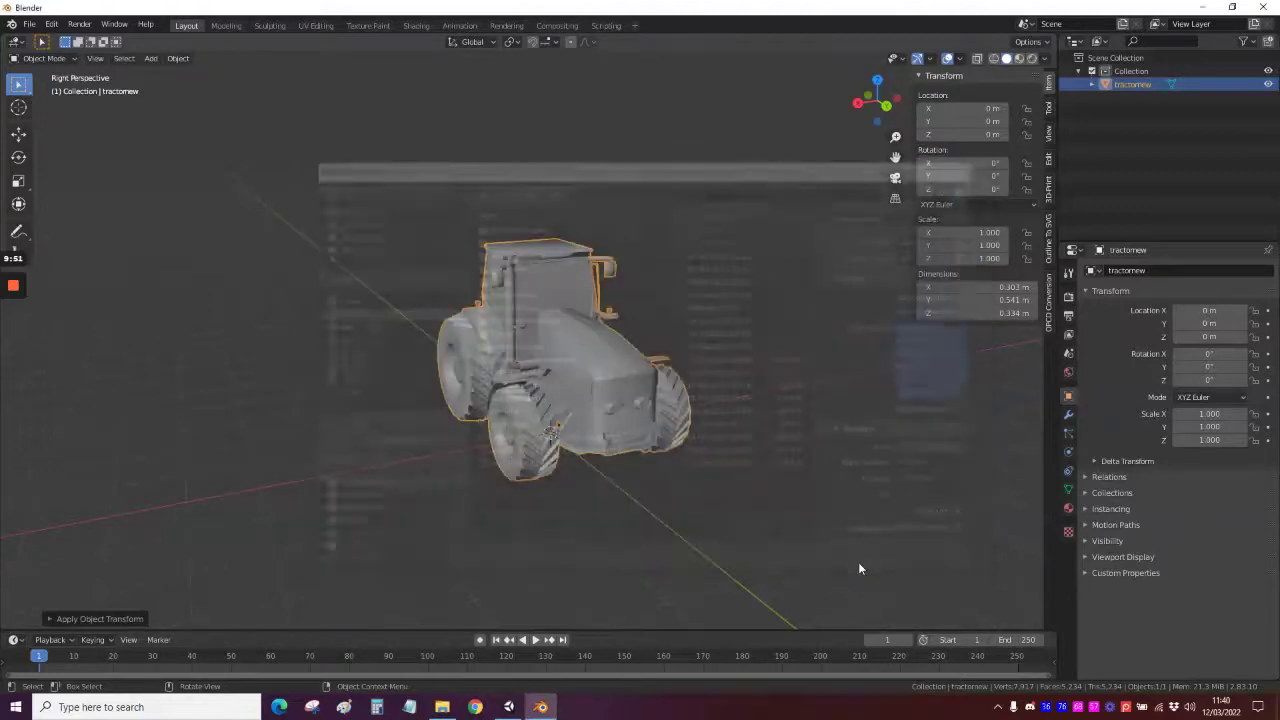
# Switch to Unity and import tractornew.fbx from the Desktop folder into the project's tractor assets folder
pyautogui.click(1232, 7)
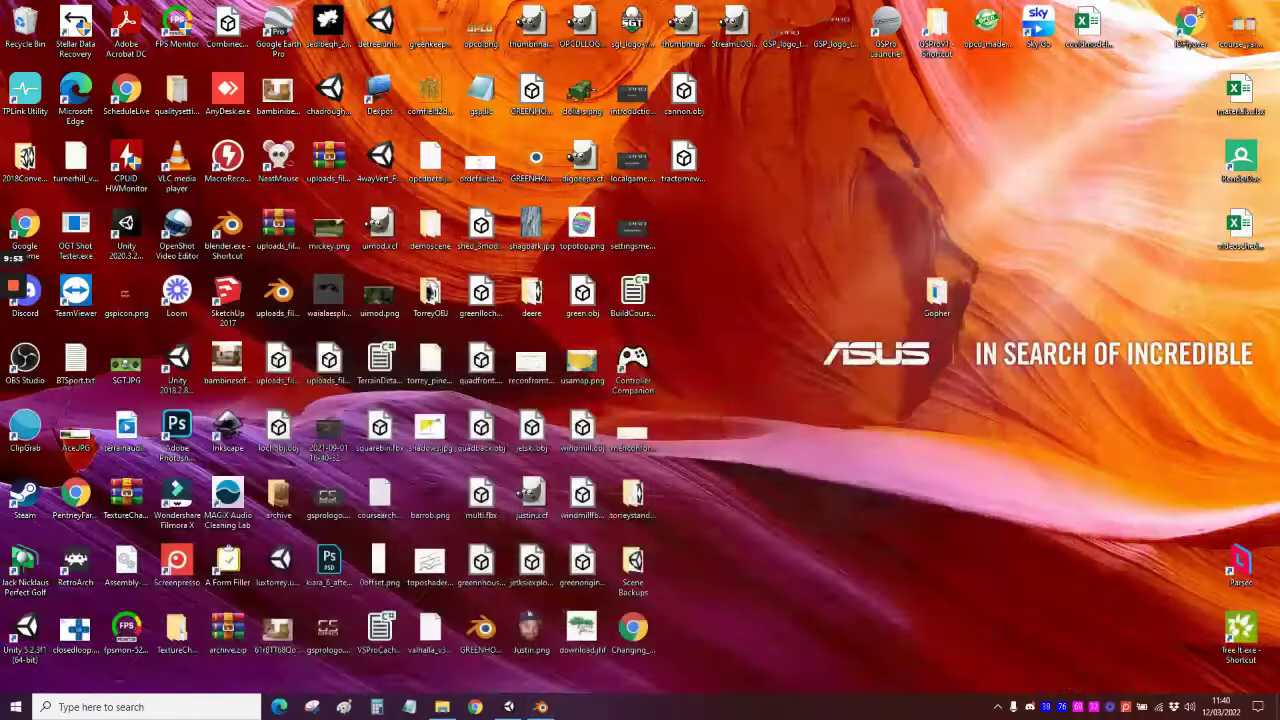
pyautogui.click(508, 707)
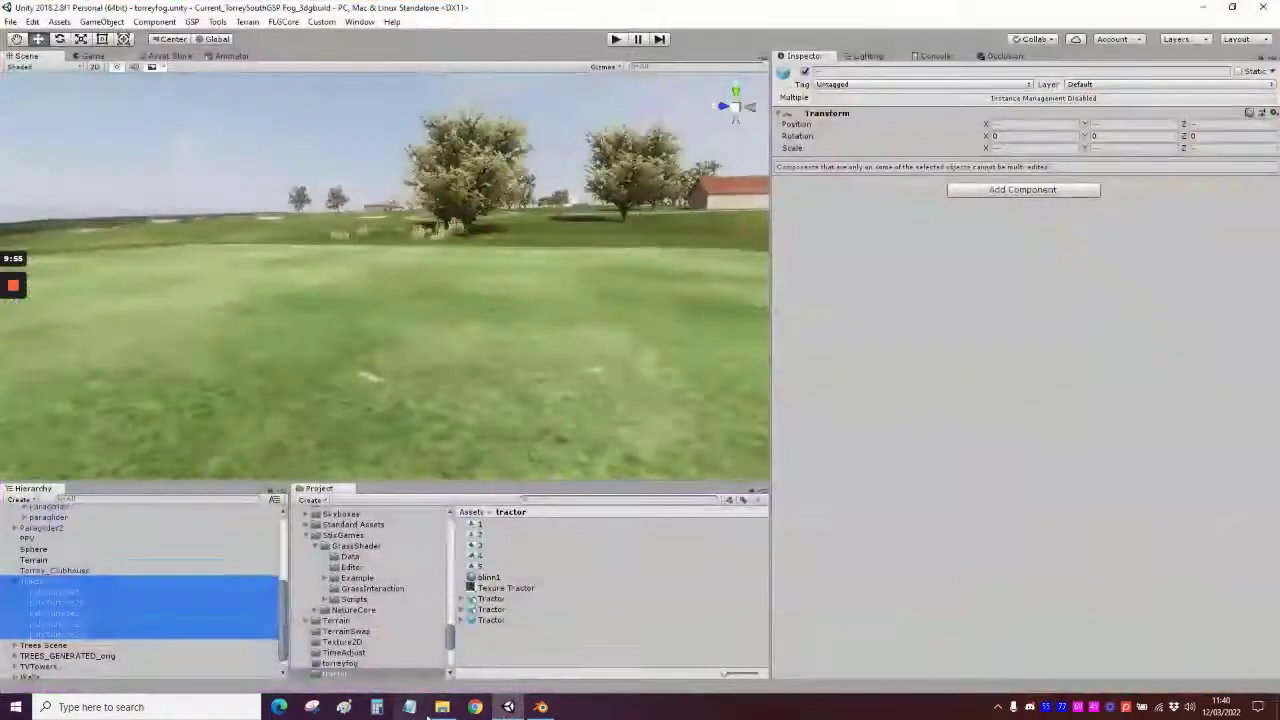
pyautogui.click(439, 709)
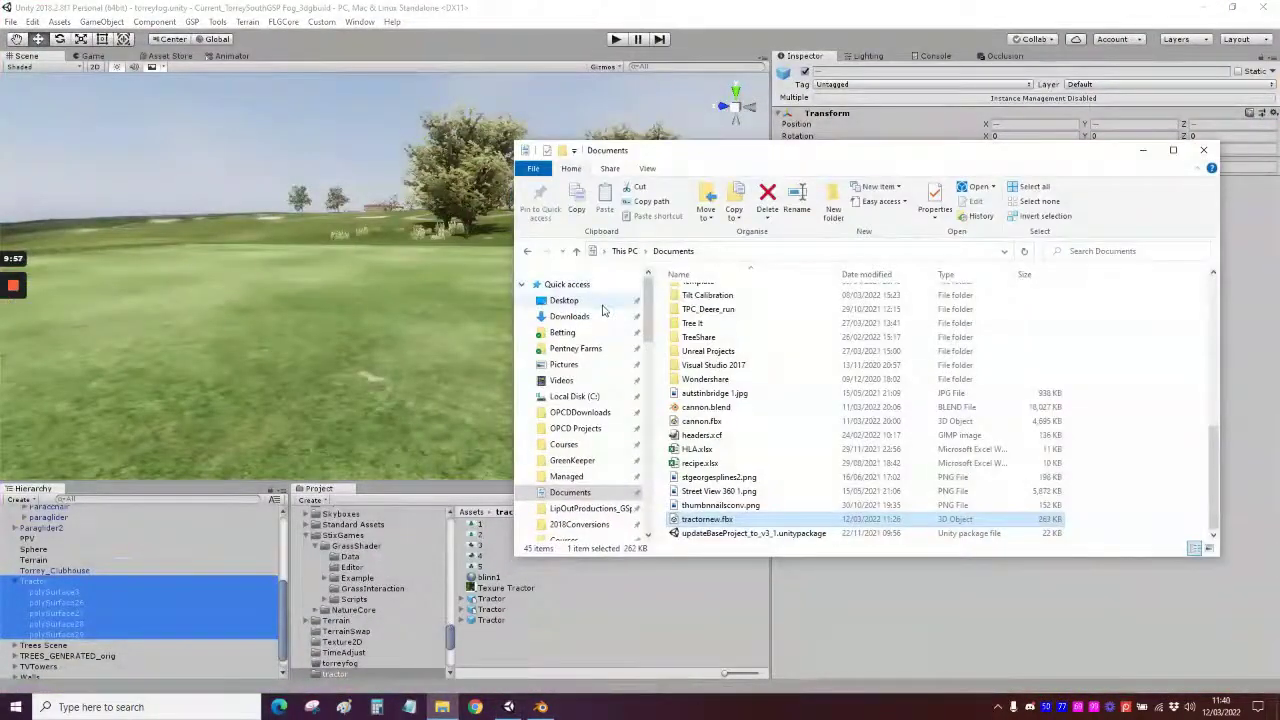
pyautogui.click(598, 301)
pyautogui.click(718, 518)
pyautogui.press('t')
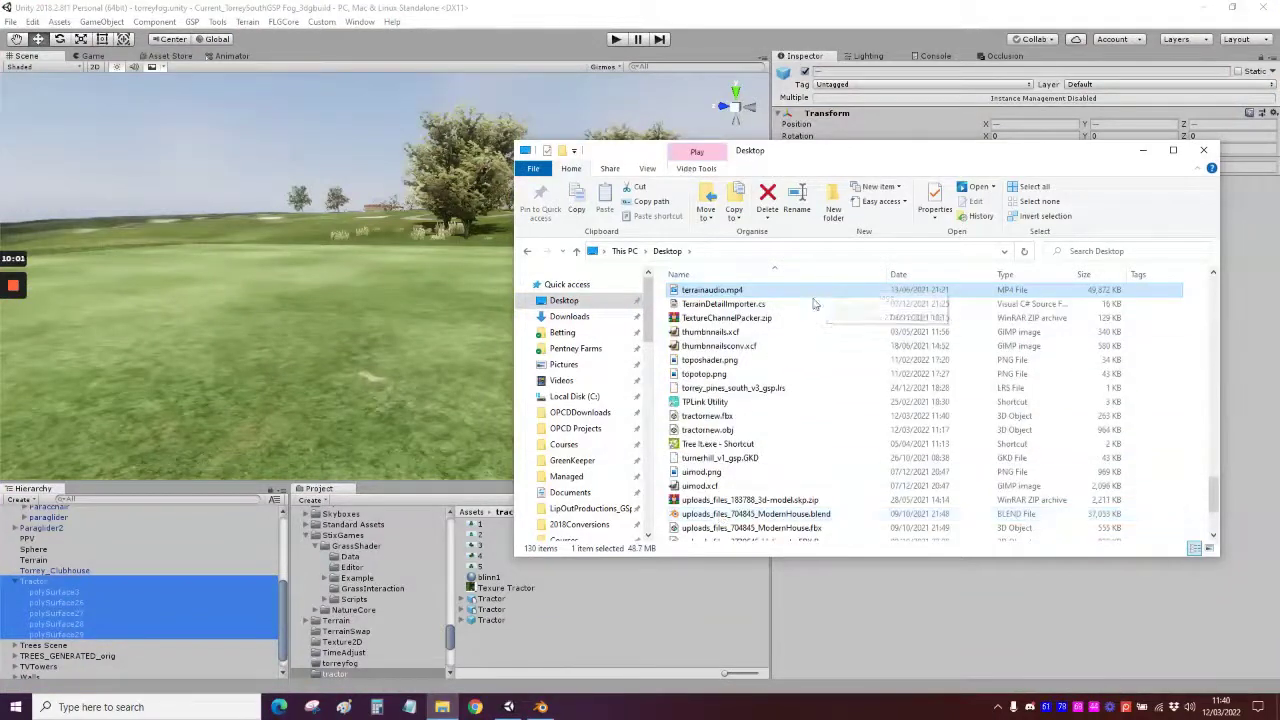
pyautogui.click(759, 424)
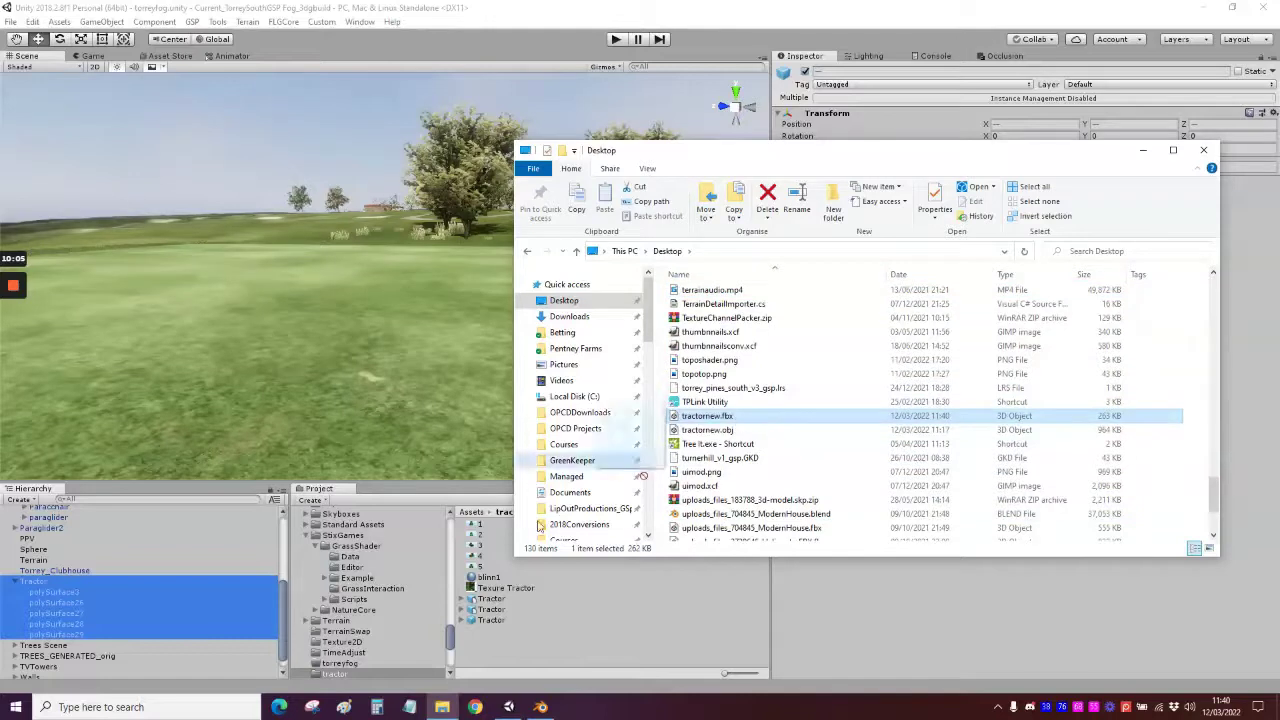
pyautogui.moveTo(517, 553); pyautogui.dragTo(495, 651)
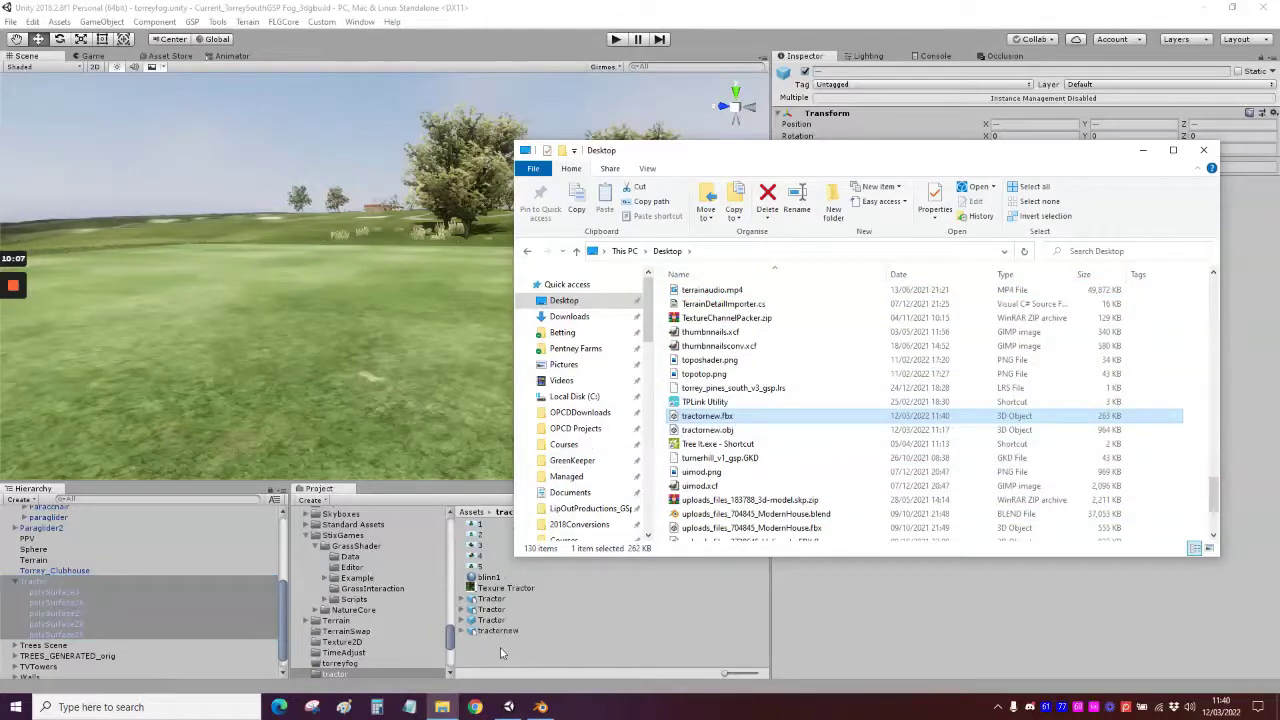
pyautogui.click(1204, 150)
# Remap the tractornew model's blinn1 material to the project's blinn1 material, apply the import settings, and check the textured model
pyautogui.click(507, 634)
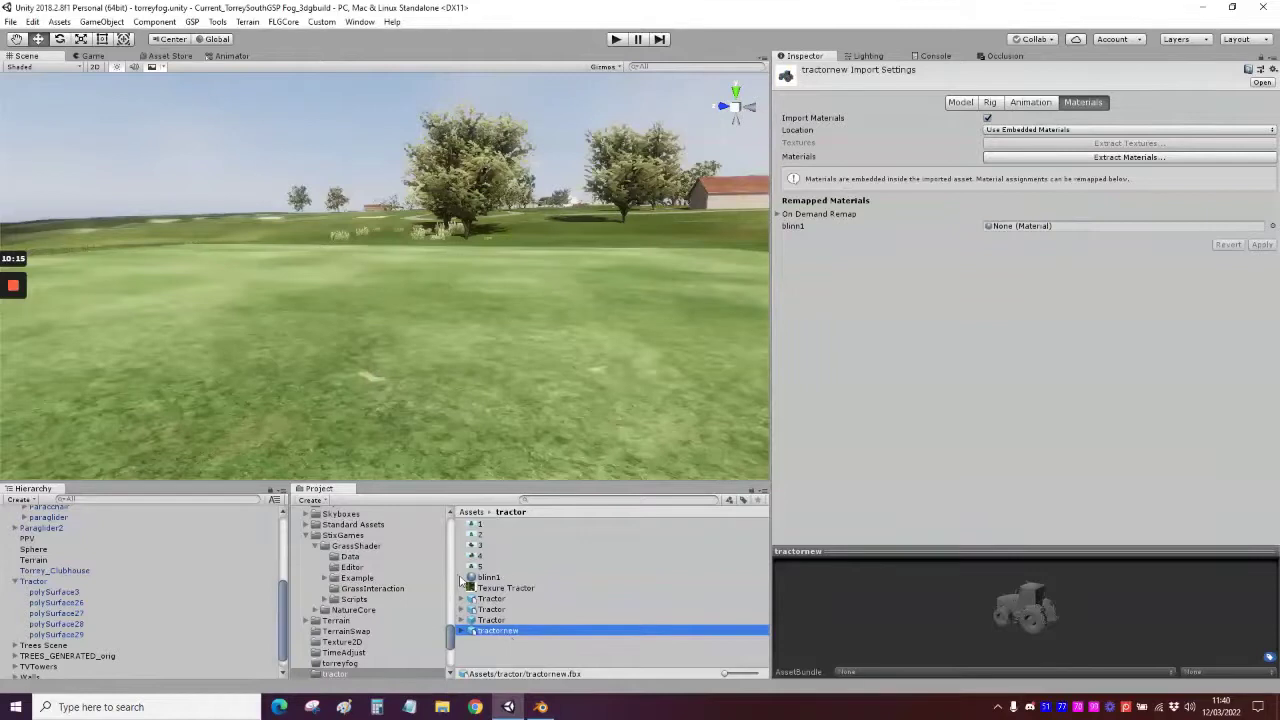
pyautogui.moveTo(487, 579); pyautogui.dragTo(1044, 232)
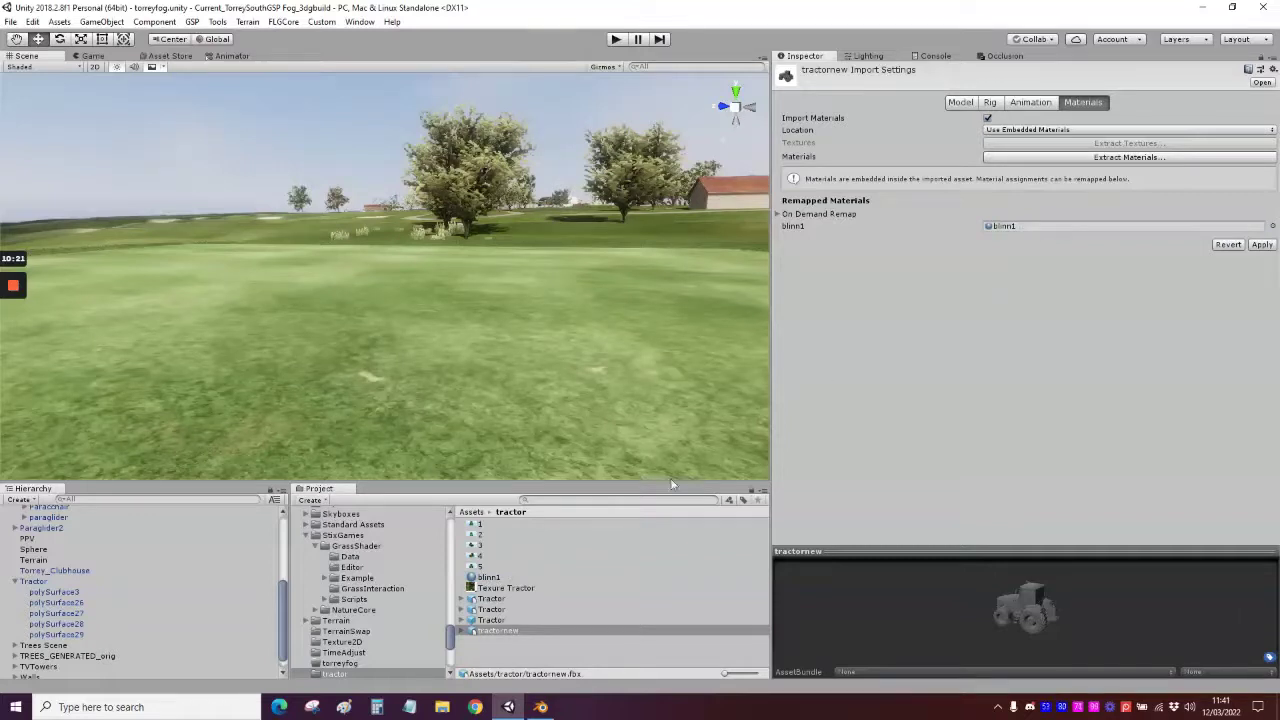
pyautogui.click(483, 578)
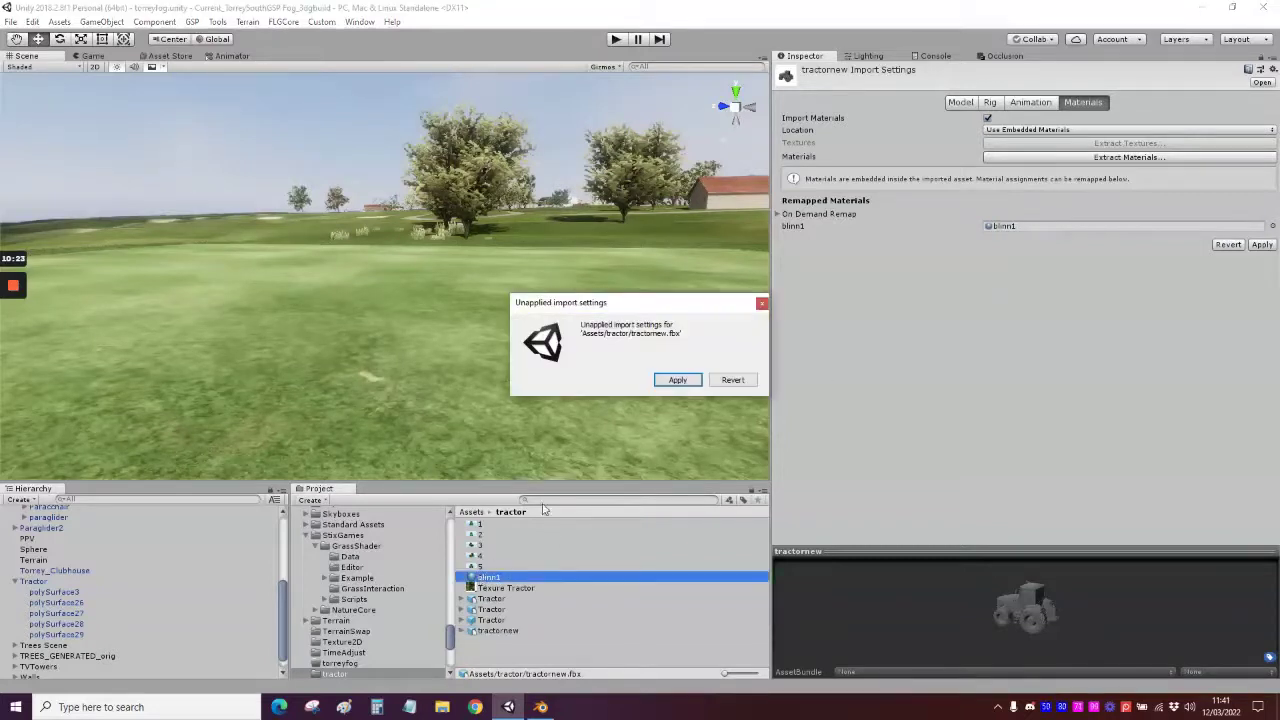
pyautogui.click(689, 383)
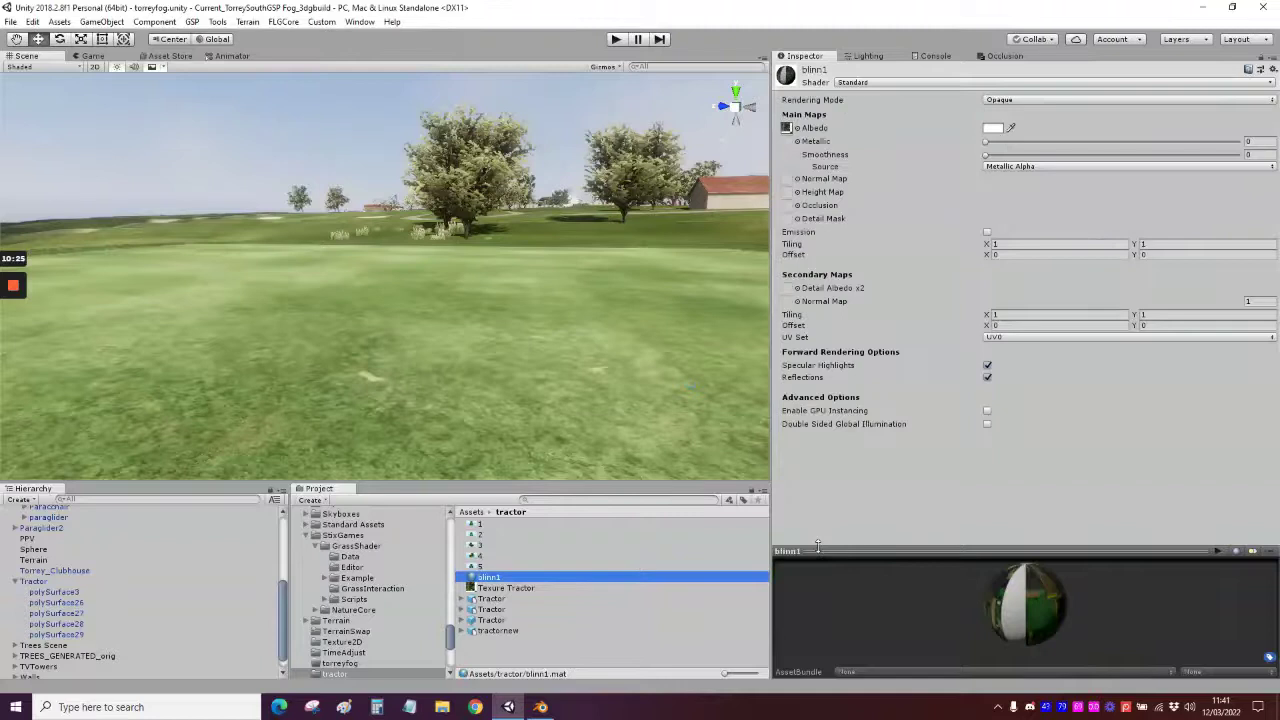
pyautogui.click(496, 631)
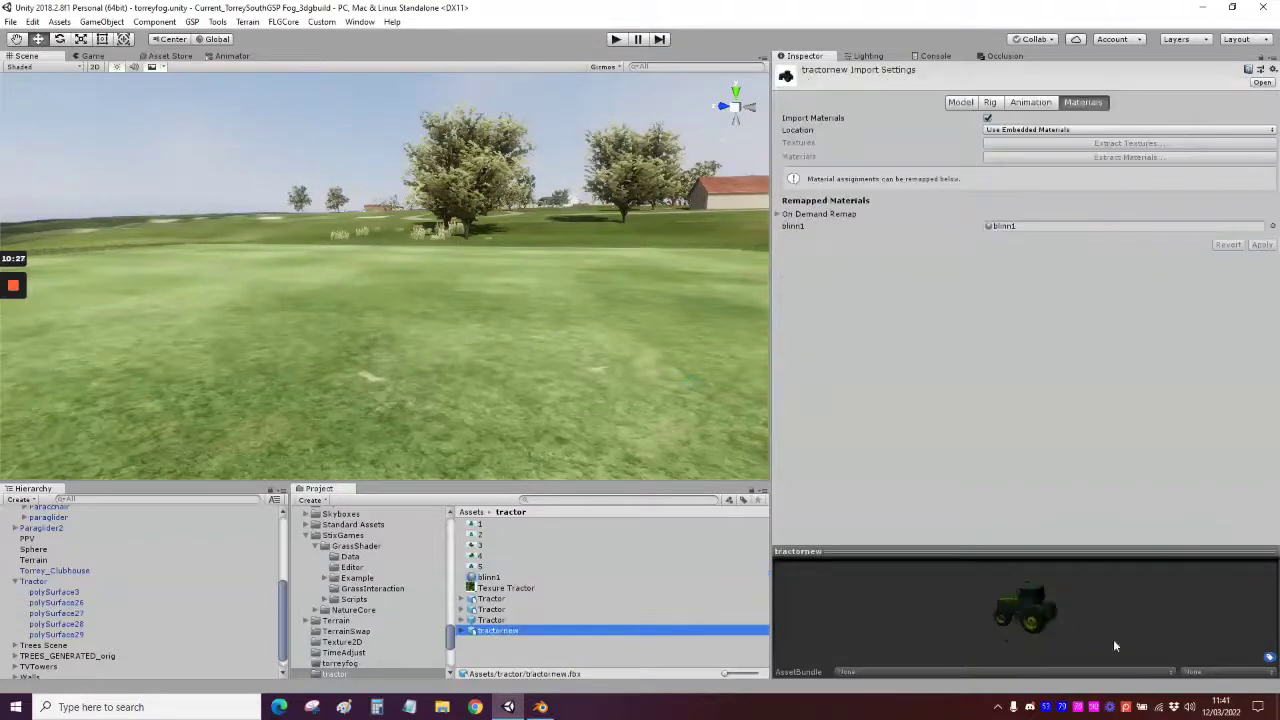
pyautogui.click(489, 578)
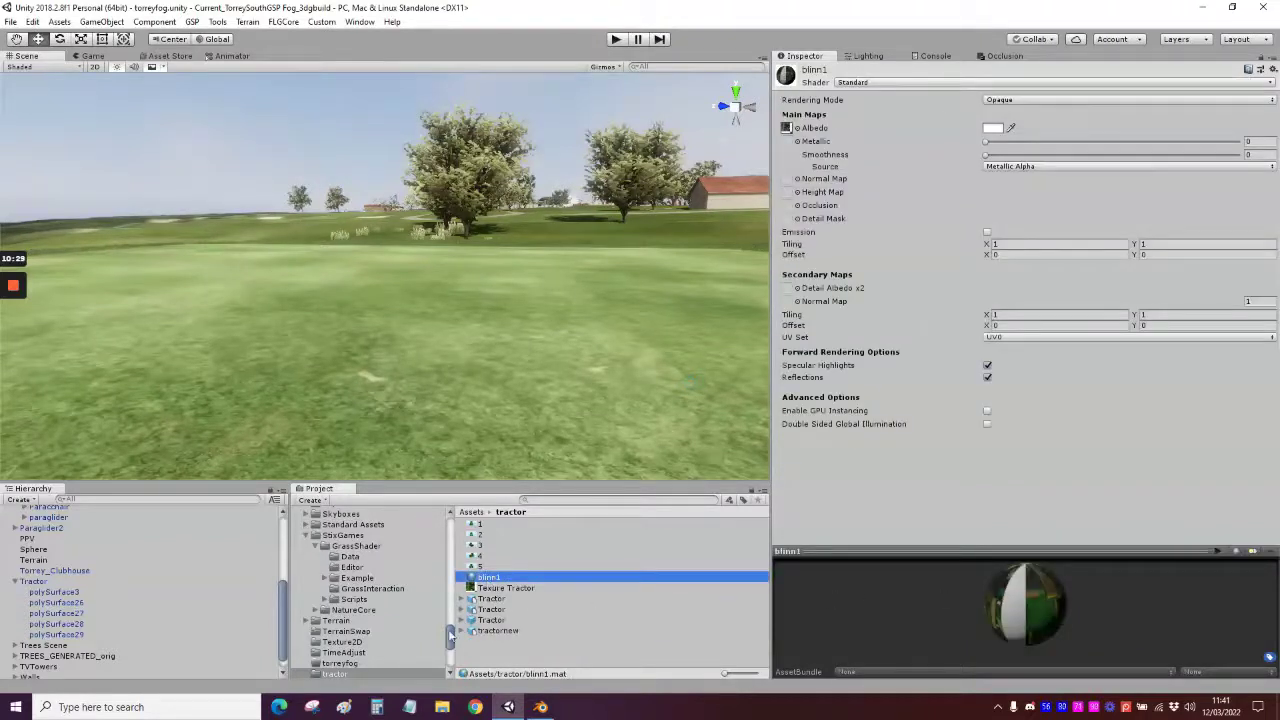
pyautogui.click(500, 631)
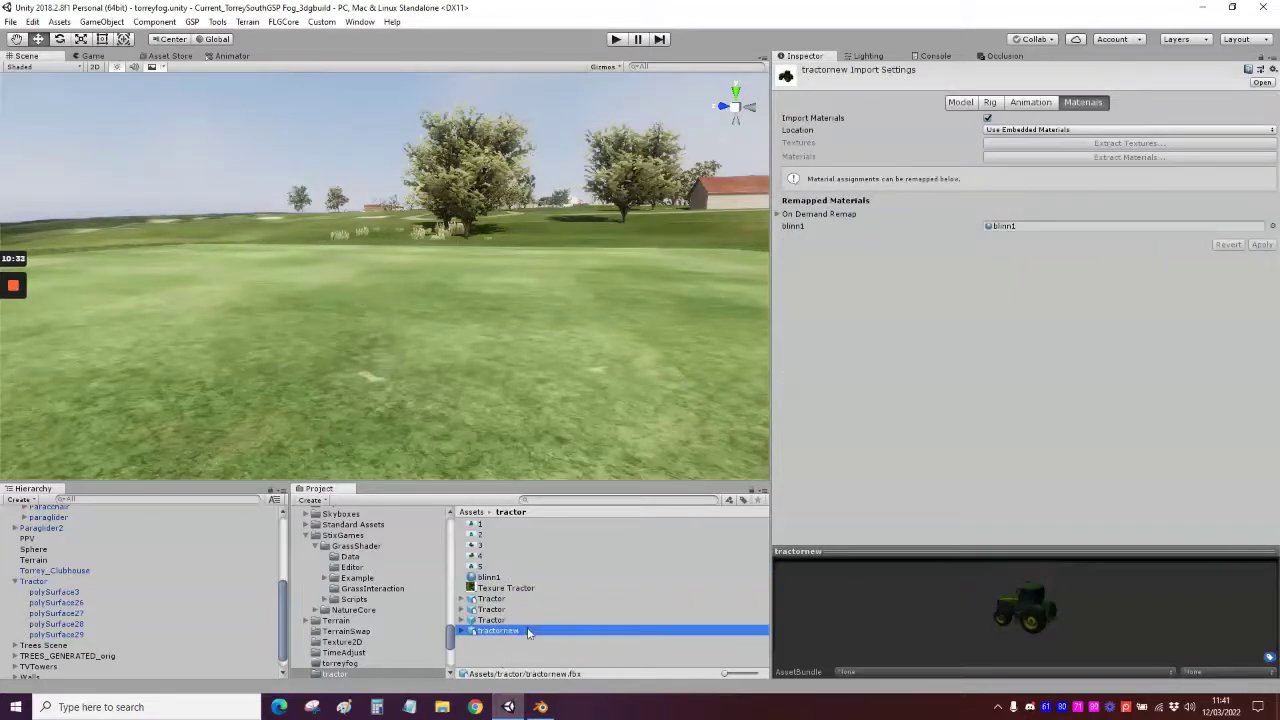
# Place the tractornew model in the scene, set its position to 0, 0, 0, and focus on it
pyautogui.moveTo(528, 633); pyautogui.dragTo(393, 351)
pyautogui.click(1027, 126)
pyautogui.write('0')
pyautogui.press('Tab')
pyautogui.write('0')
pyautogui.press('Tab')
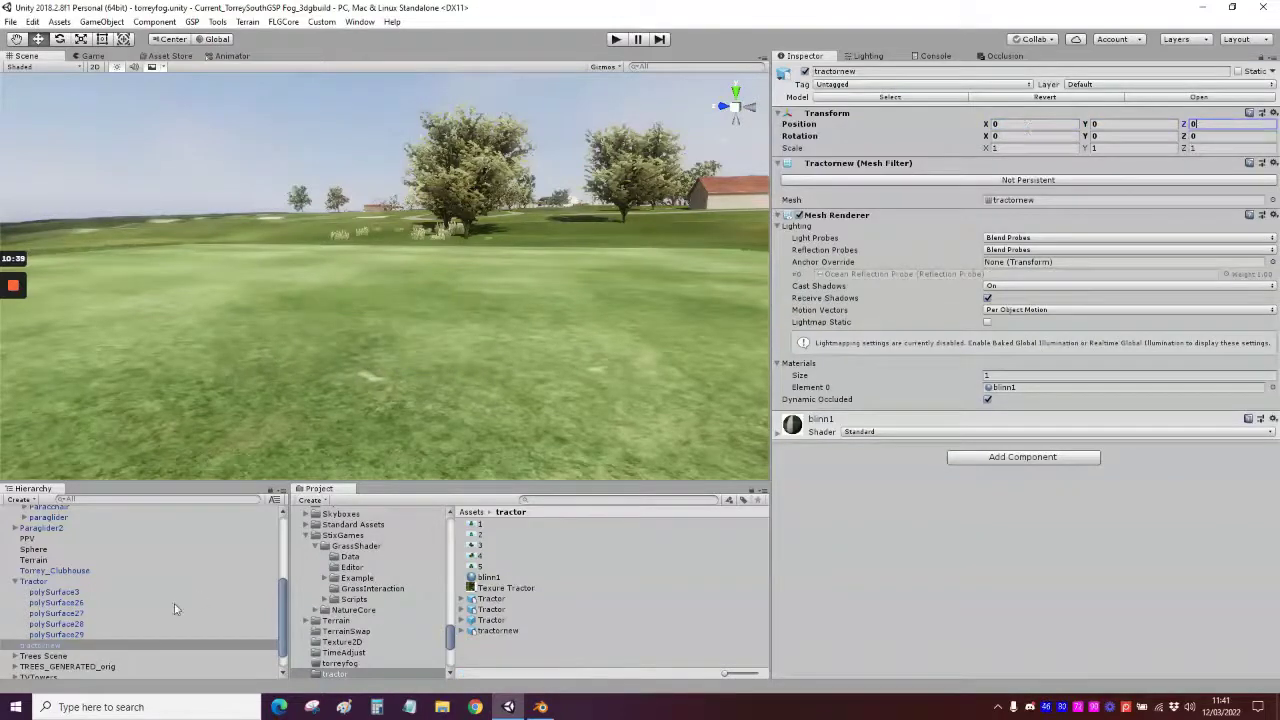
pyautogui.doubleClick(66, 647)
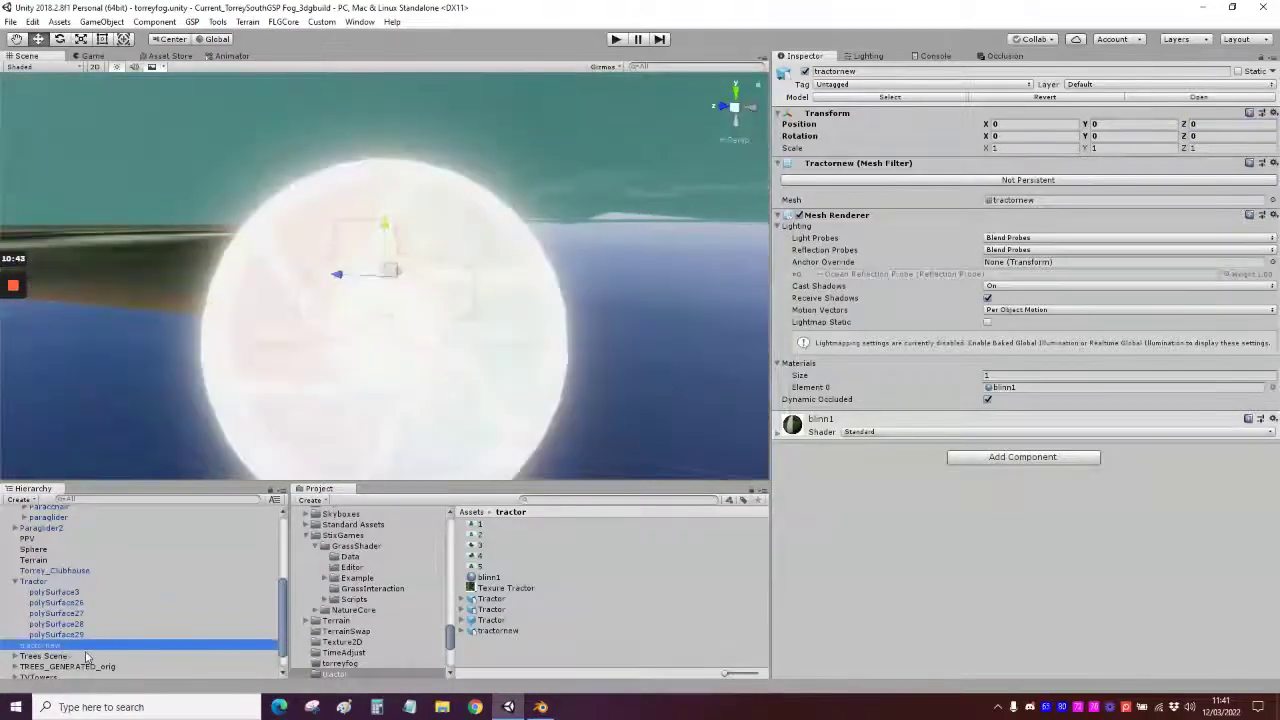
# Save the scene's tractornew object as a prefab in the tractor folder, and delete both Tractor and tractornew from the scene
pyautogui.moveTo(76, 646); pyautogui.dragTo(533, 659)
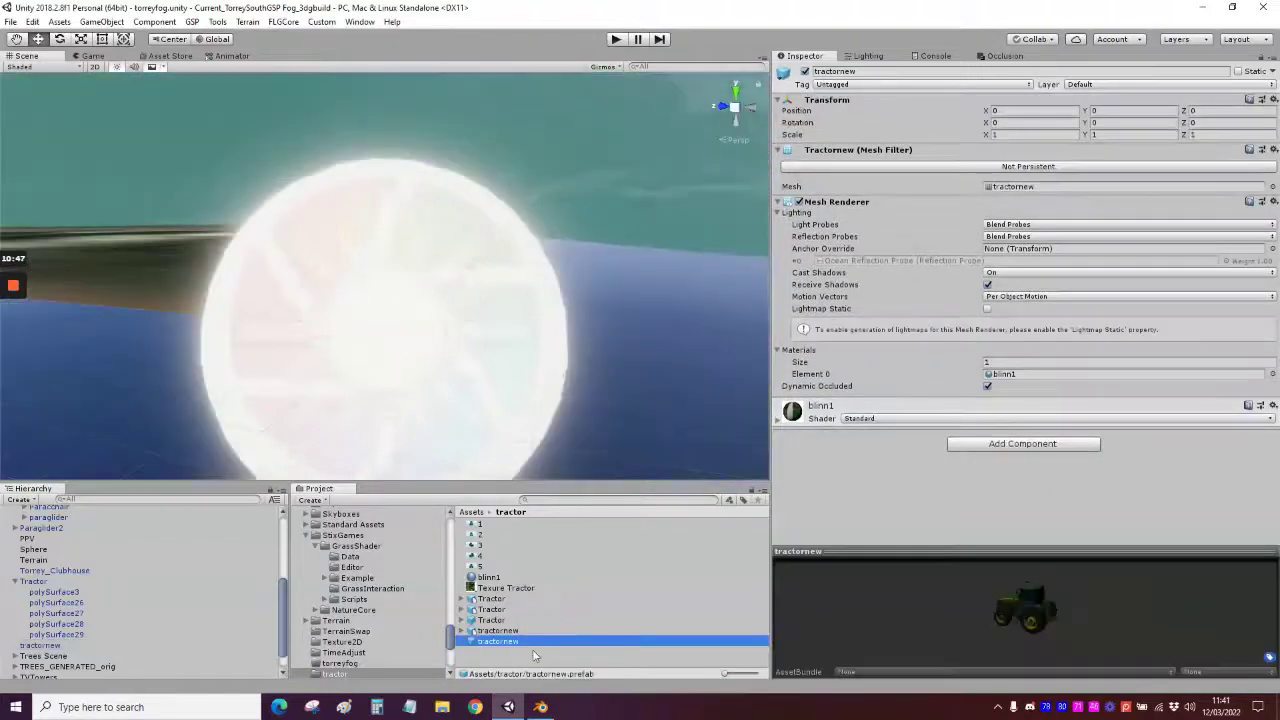
pyautogui.click(40, 583)
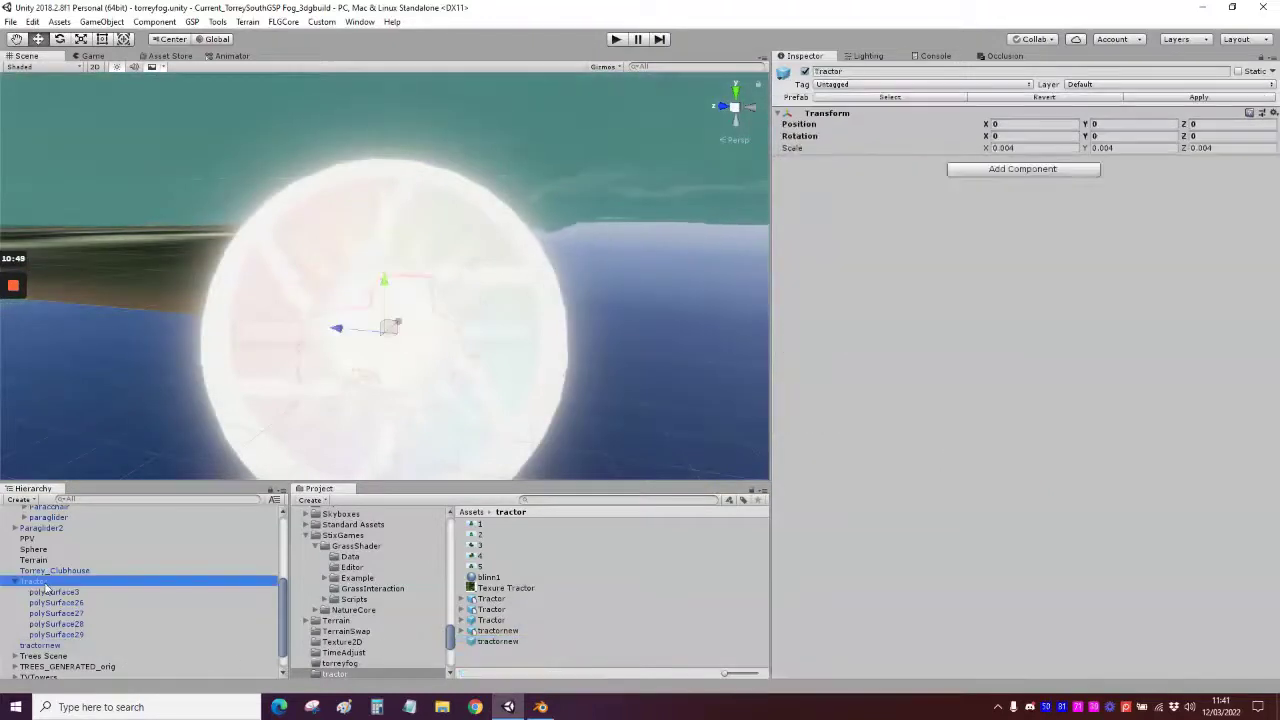
pyautogui.press('Delete')
pyautogui.click(42, 621)
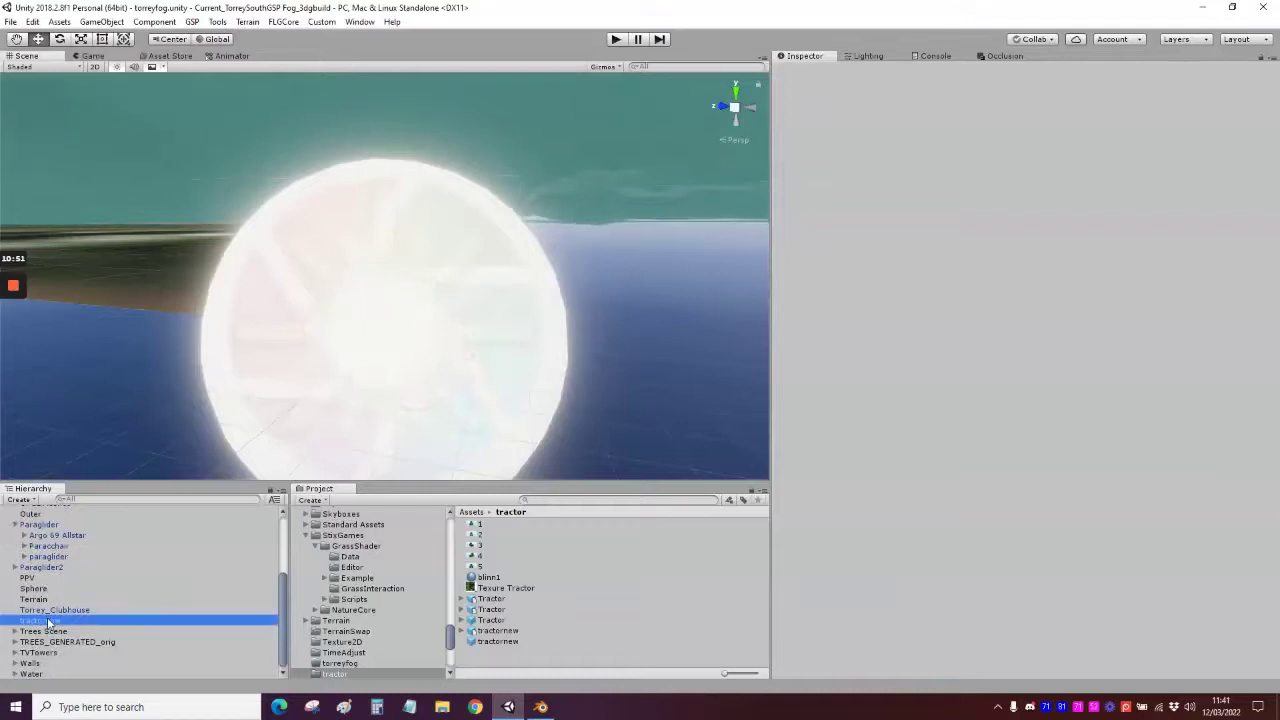
pyautogui.press('Delete')
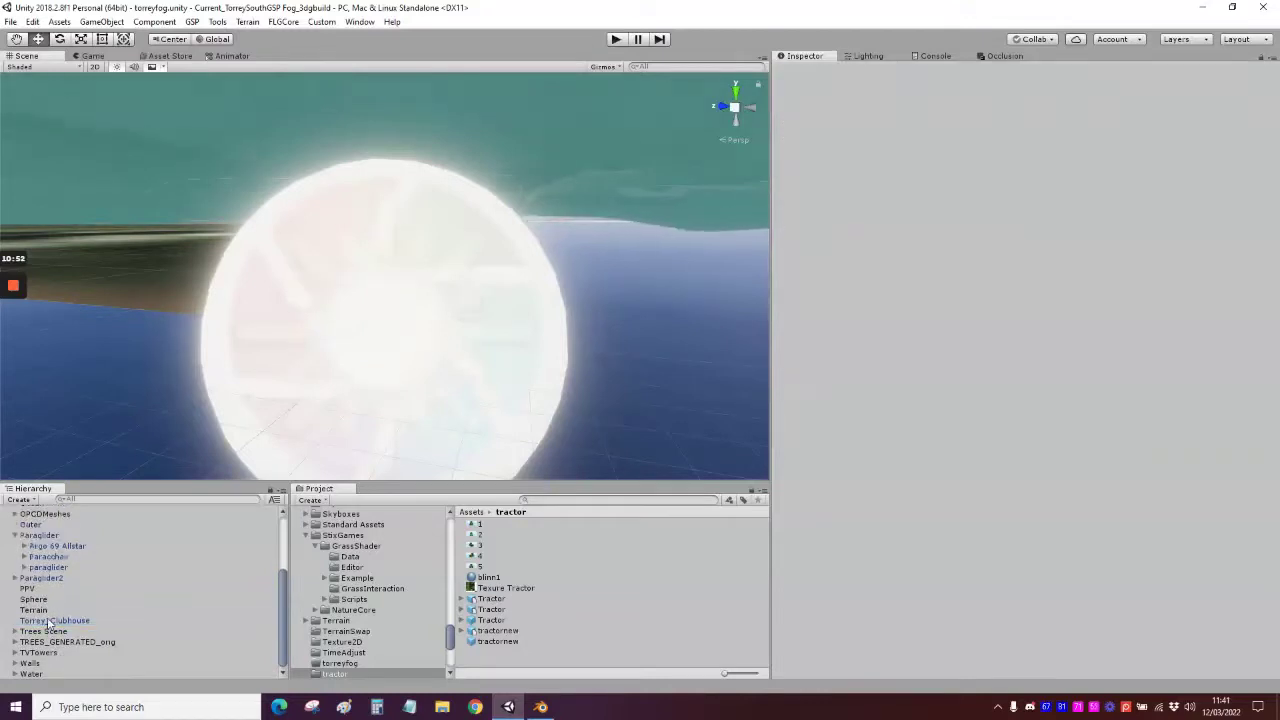
# Bring the tee box into view and assign the tractornew prefab as the Yellow Tee Marker in the Course Overrides Editor
pyautogui.doubleClick(40, 535)
pyautogui.press('w')
pyautogui.moveTo(600, 314); pyautogui.dragTo(152, 372, button='right')
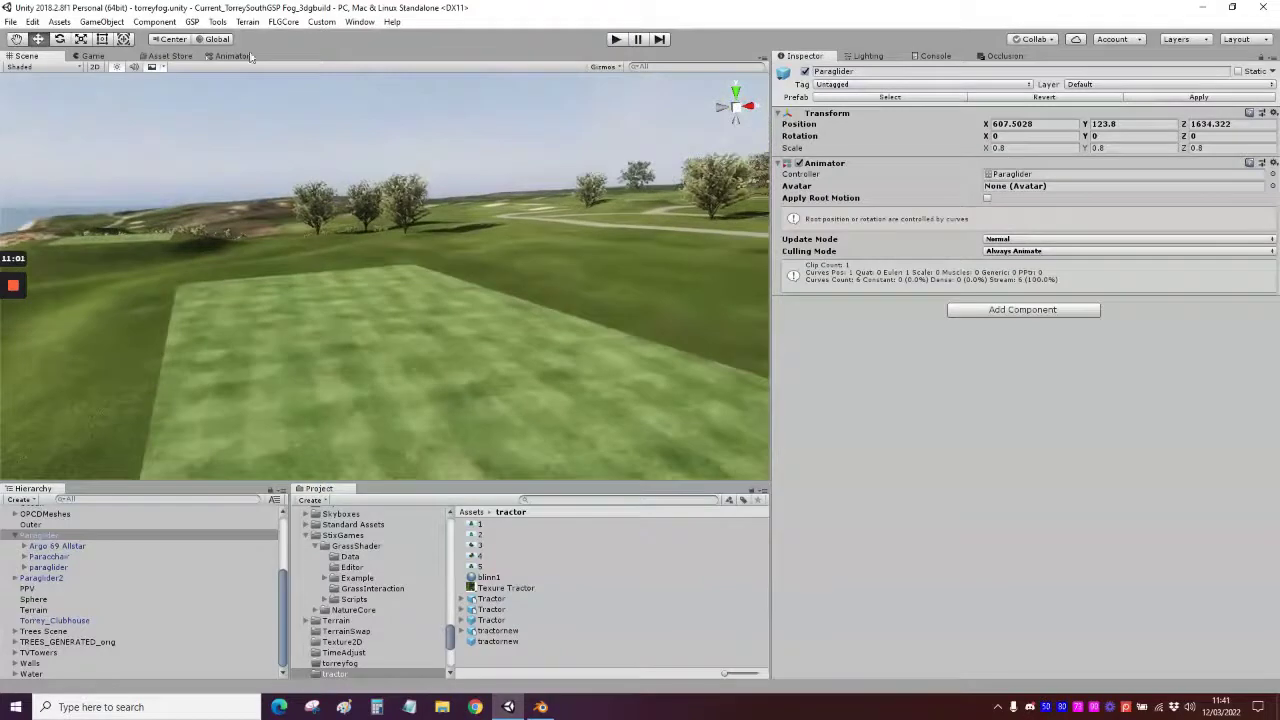
pyautogui.click(168, 25)
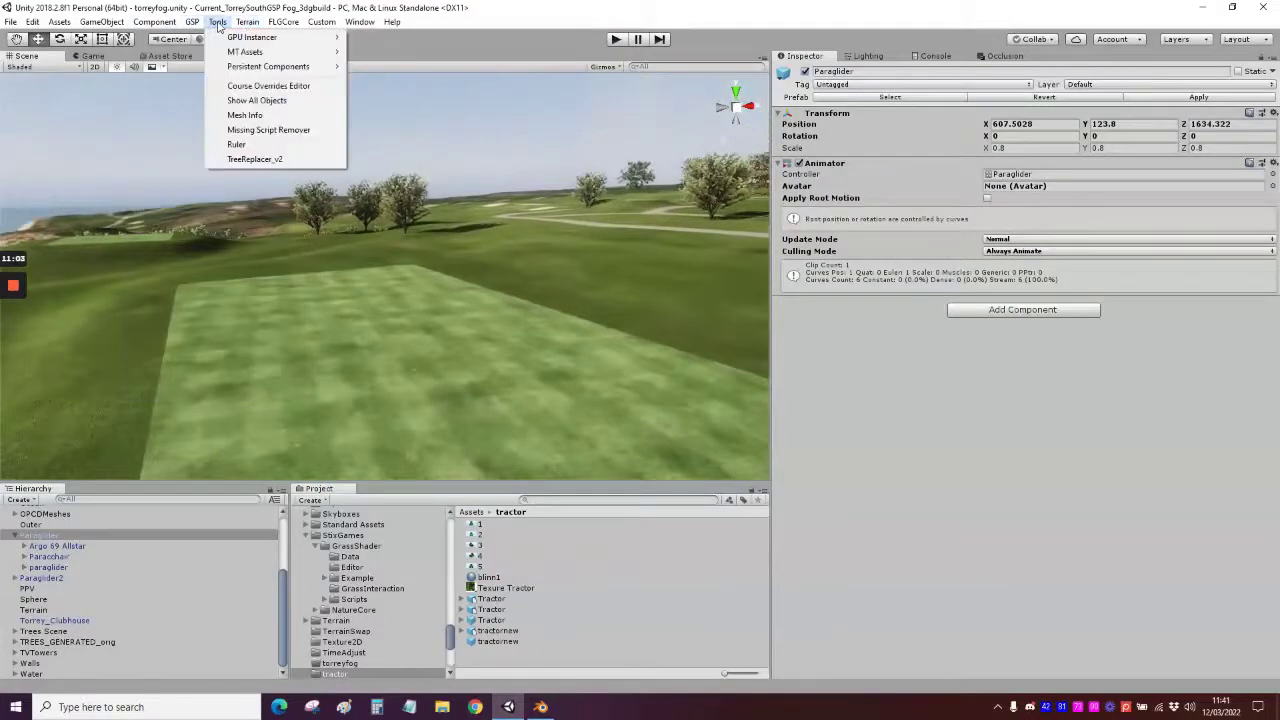
pyautogui.click(245, 86)
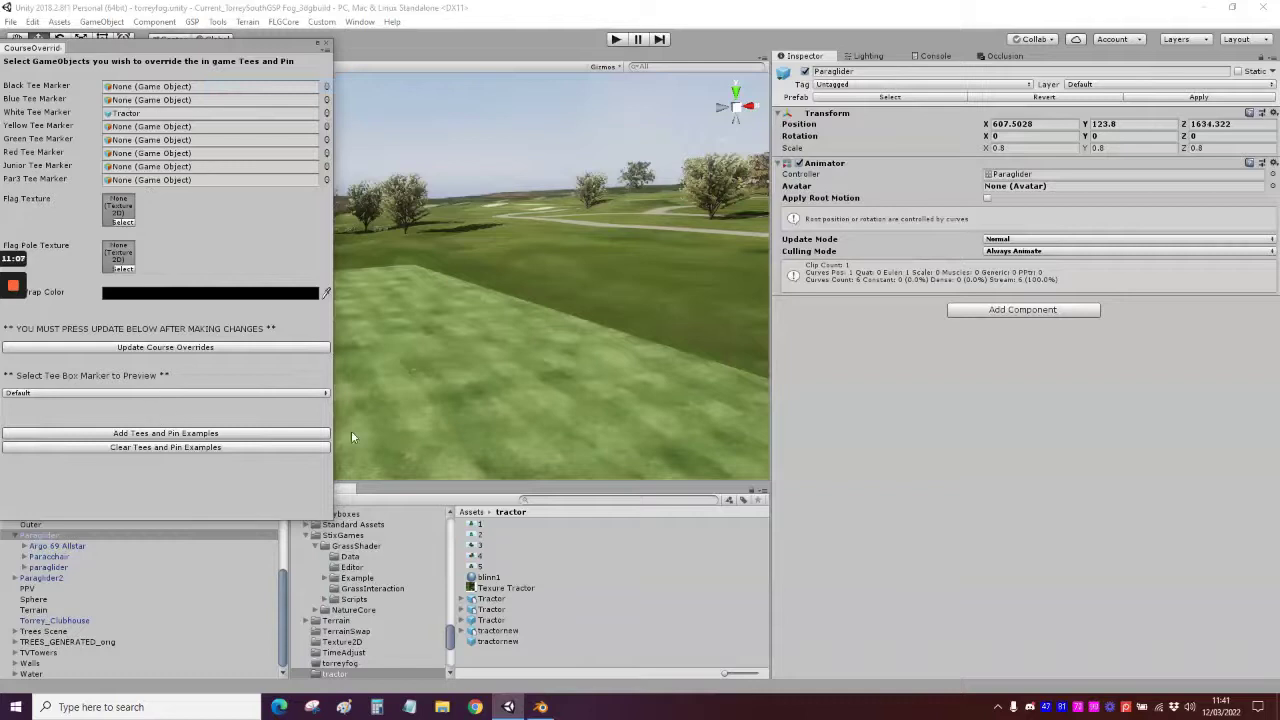
pyautogui.moveTo(505, 643)
pyautogui.mouseDown()
pyautogui.moveTo(340, 470)
pyautogui.moveTo(170, 210)
pyautogui.moveTo(146, 130)
pyautogui.mouseUp()
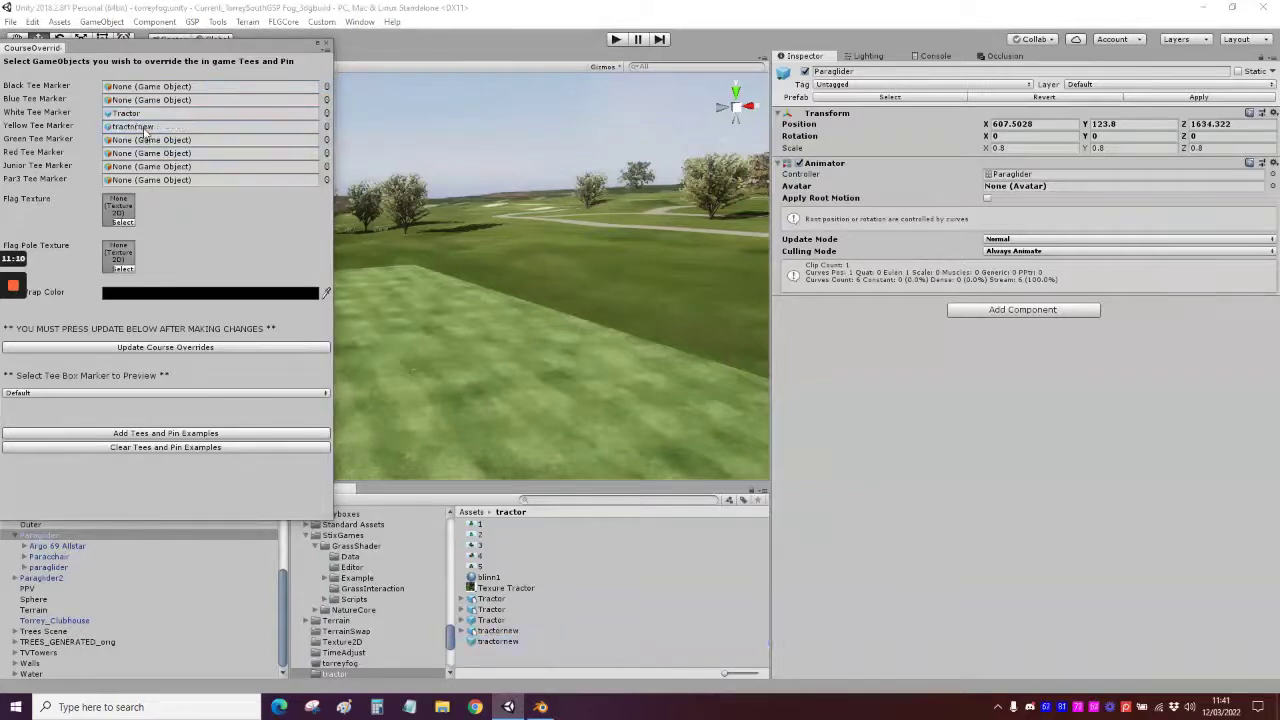
# Preview the White Tee Marker by adding tee and pin examples to the course and examine its tractor on the tee
pyautogui.click(135, 396)
pyautogui.click(60, 450)
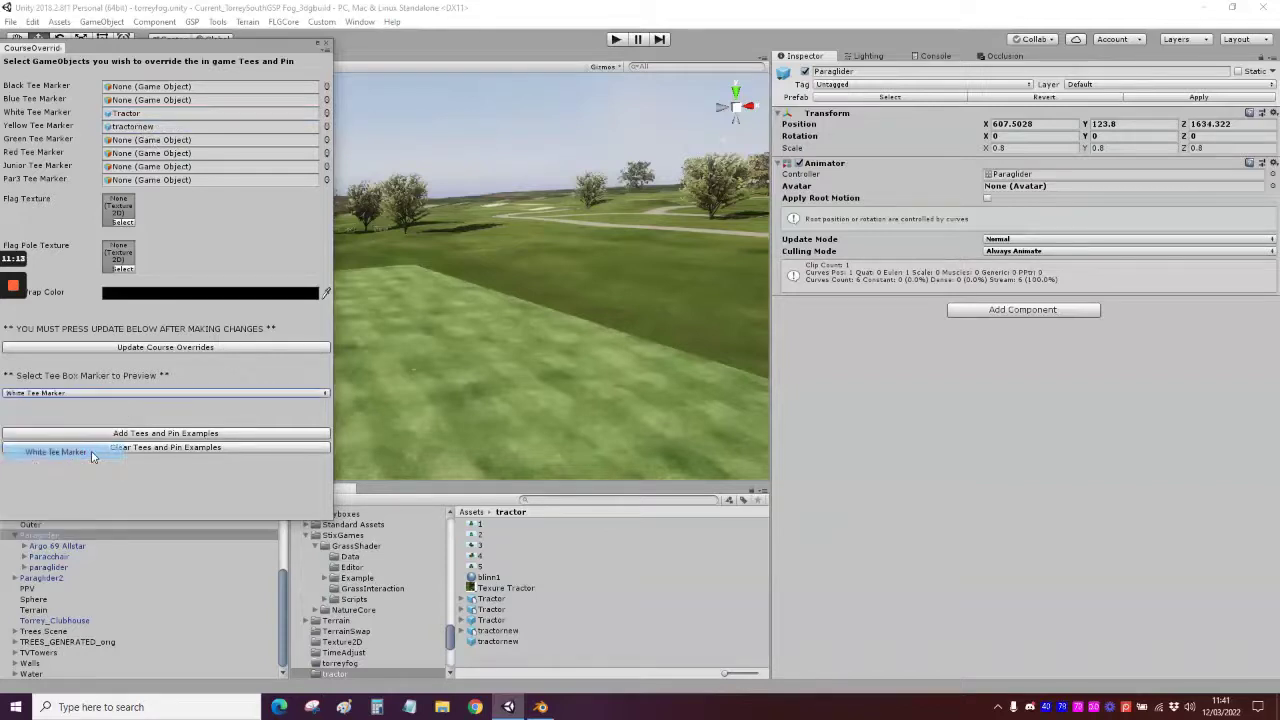
pyautogui.click(173, 435)
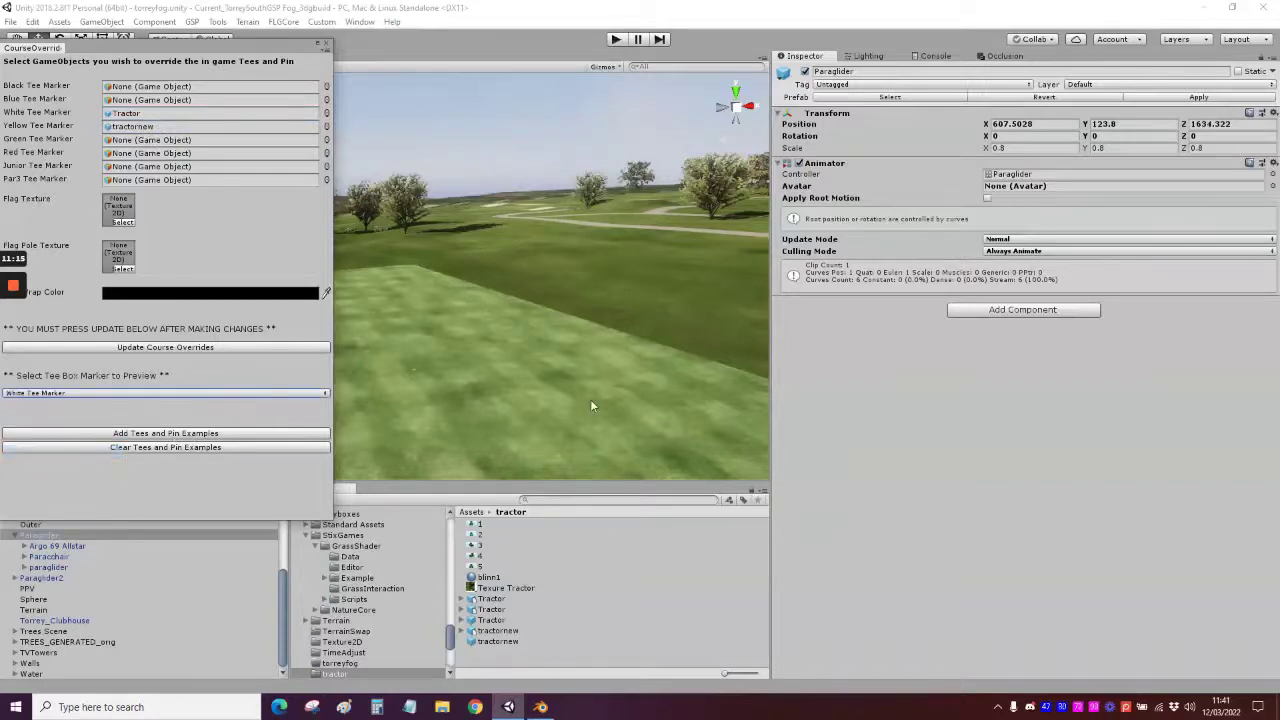
pyautogui.moveTo(590, 404)
pyautogui.mouseDown(button='right')
pyautogui.moveTo(517, 352)
pyautogui.moveTo(543, 391)
pyautogui.moveTo(531, 389)
pyautogui.moveTo(585, 406)
pyautogui.moveTo(586, 366)
pyautogui.moveTo(516, 363)
pyautogui.moveTo(483, 333)
pyautogui.moveTo(507, 336)
pyautogui.mouseUp(button='right')
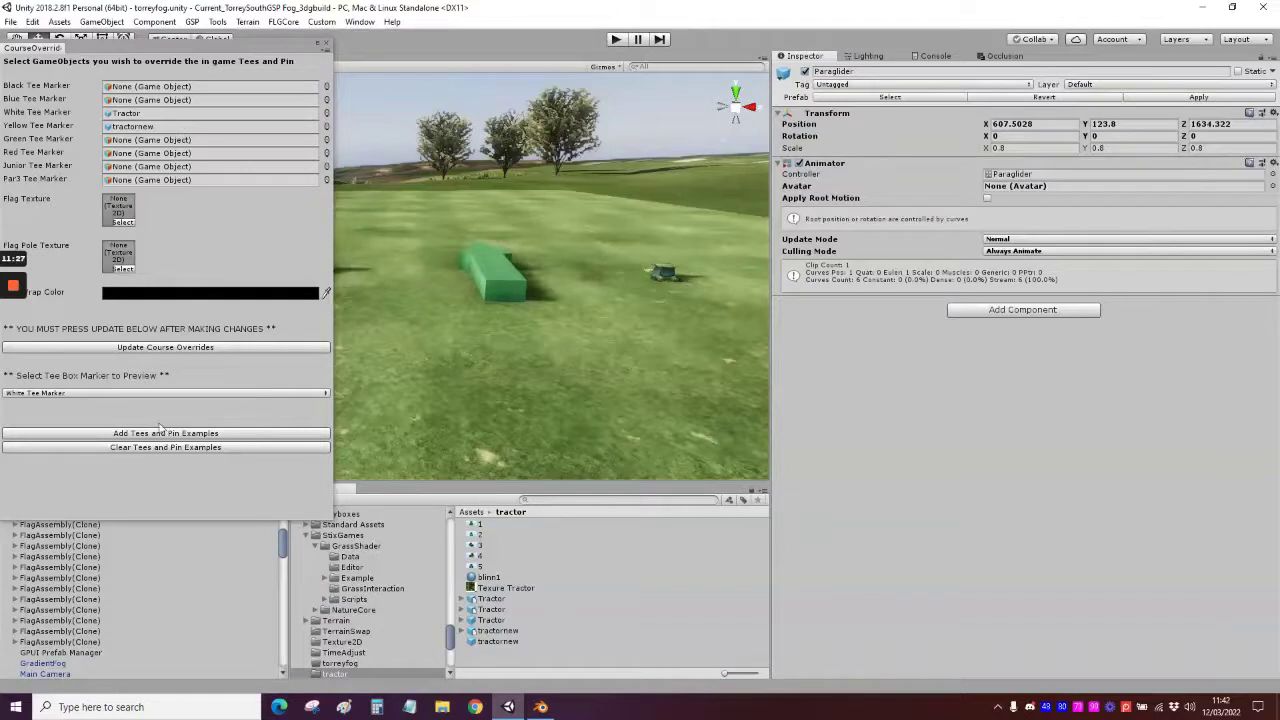
# Clear the examples and add them again with the Yellow Tee Marker to examine the new tractor on the tee
pyautogui.click(143, 450)
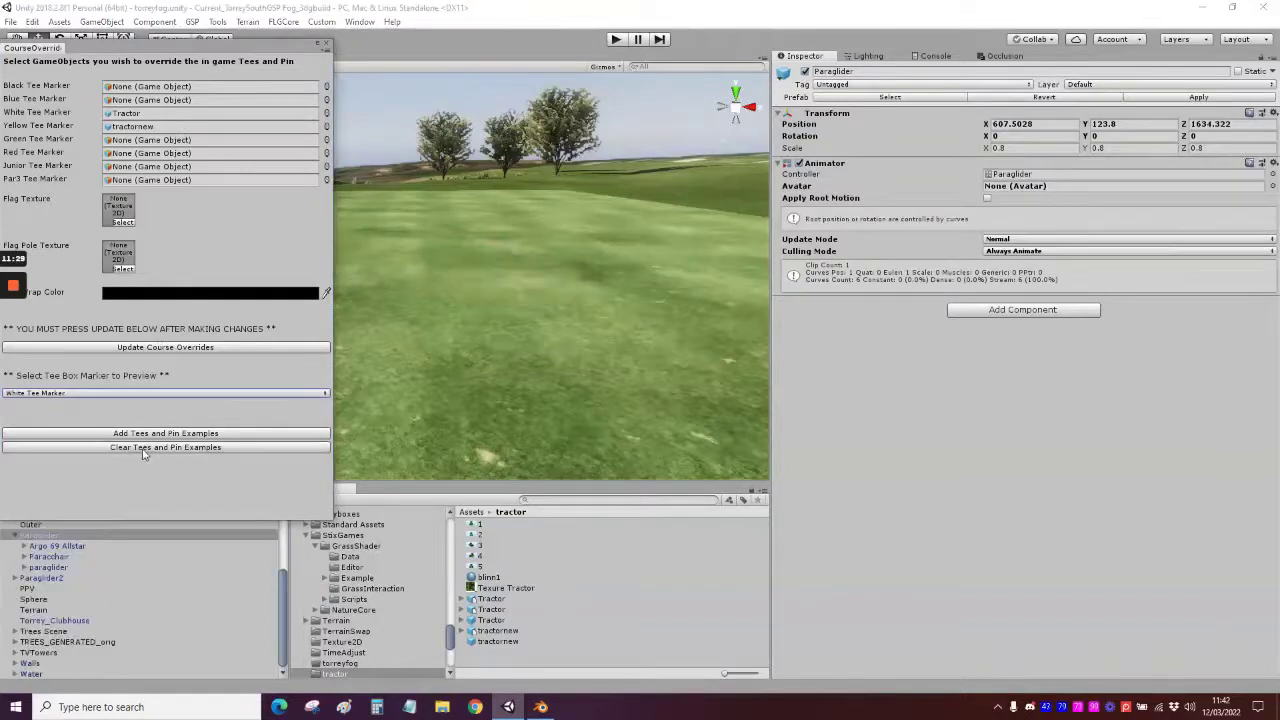
pyautogui.click(152, 393)
pyautogui.click(83, 466)
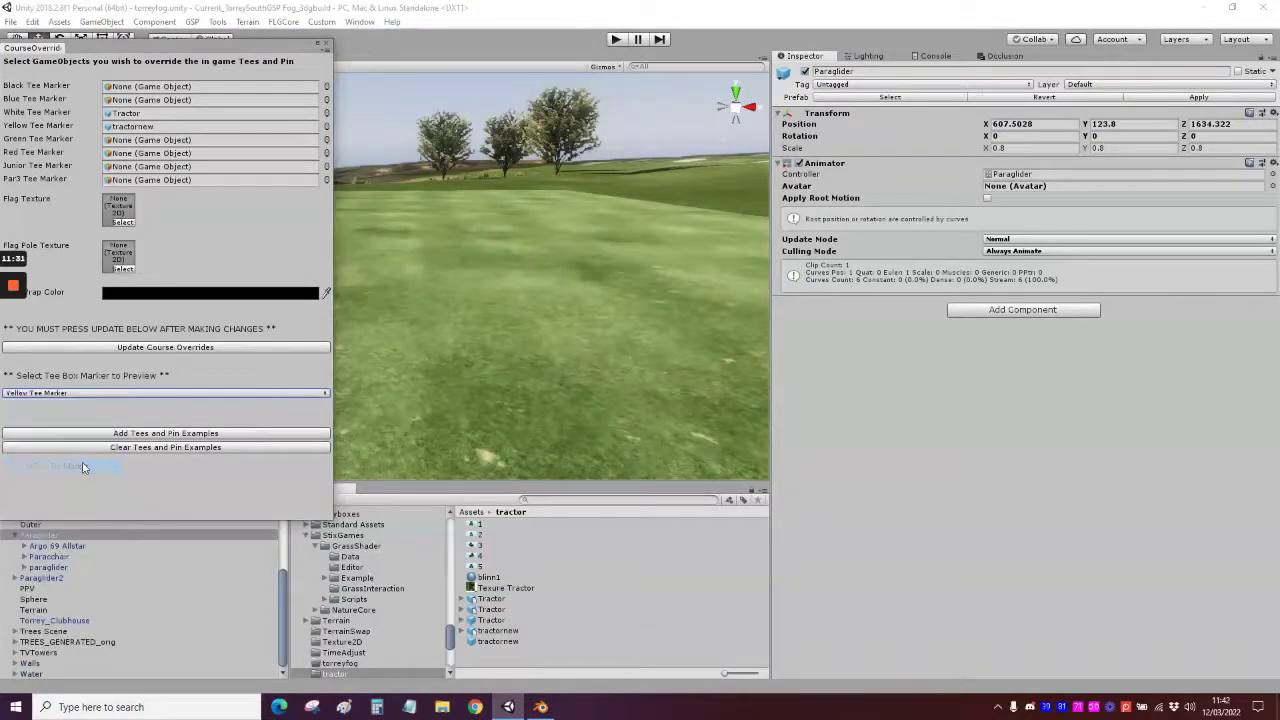
pyautogui.click(172, 434)
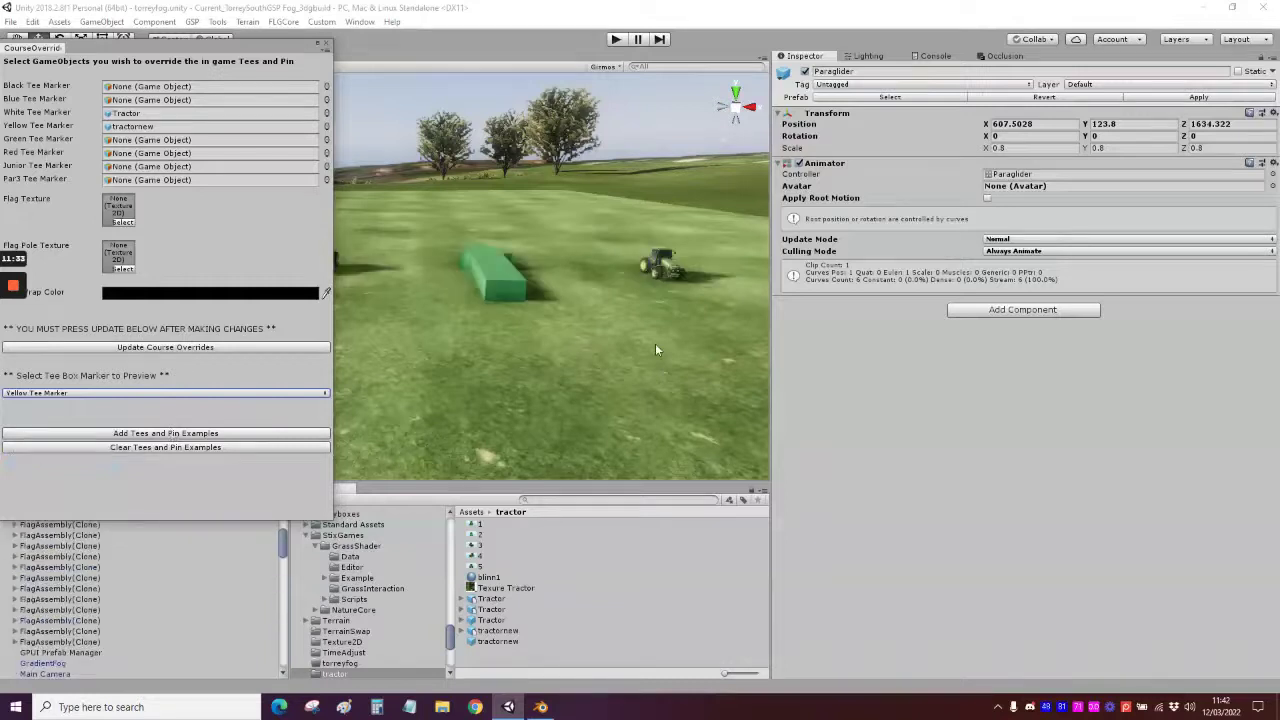
pyautogui.moveTo(450, 345)
pyautogui.mouseDown(button='right')
pyautogui.moveTo(543, 311)
pyautogui.moveTo(531, 337)
pyautogui.moveTo(467, 341)
pyautogui.mouseUp(button='right')
pyautogui.press('w')
pyautogui.press('s')
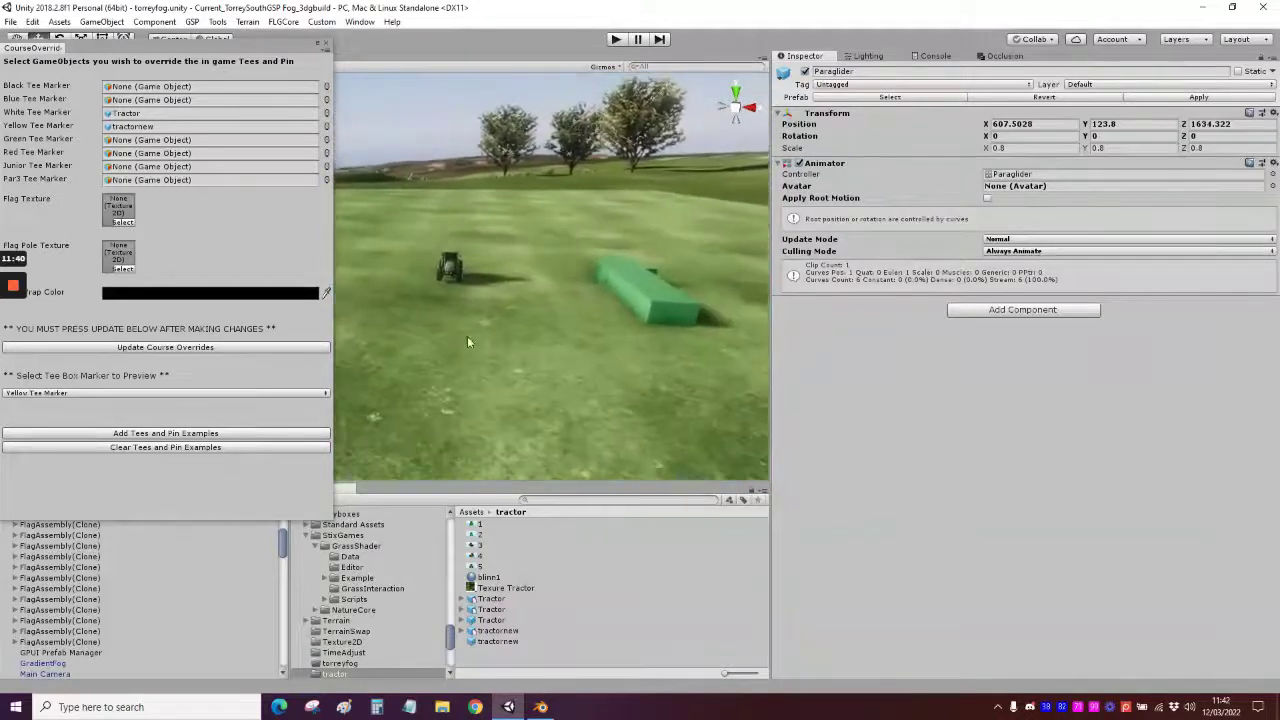
# Close the Course Overrides Editor and inspect the yellow marker's tractors for size and orientation around the tee's green arrow
pyautogui.click(326, 45)
pyautogui.click(456, 281)
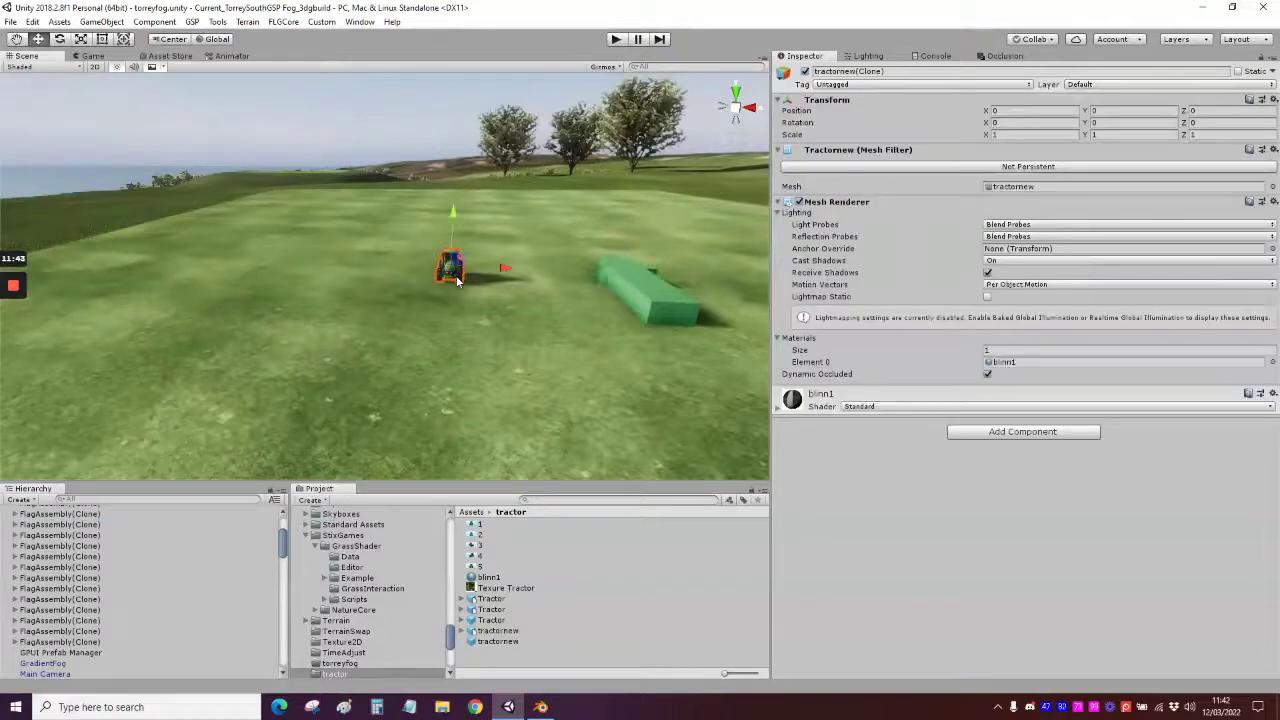
pyautogui.press('f')
pyautogui.press('s')
pyautogui.moveTo(456, 278)
pyautogui.mouseDown(button='right')
pyautogui.moveTo(492, 259)
pyautogui.moveTo(487, 230)
pyautogui.mouseUp(button='right')
pyautogui.click(457, 112)
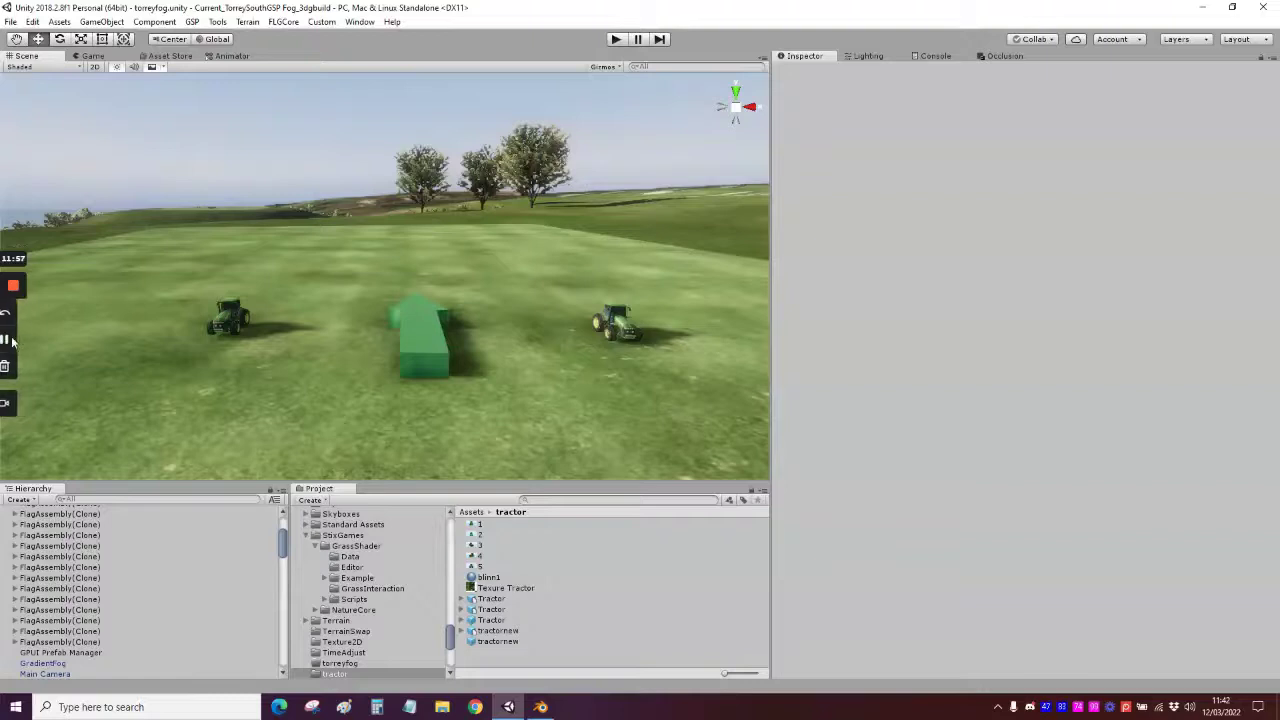
# Clear the tee and pin examples from the course using the Course Overrides Editor, and close the editor
pyautogui.click(13, 340)
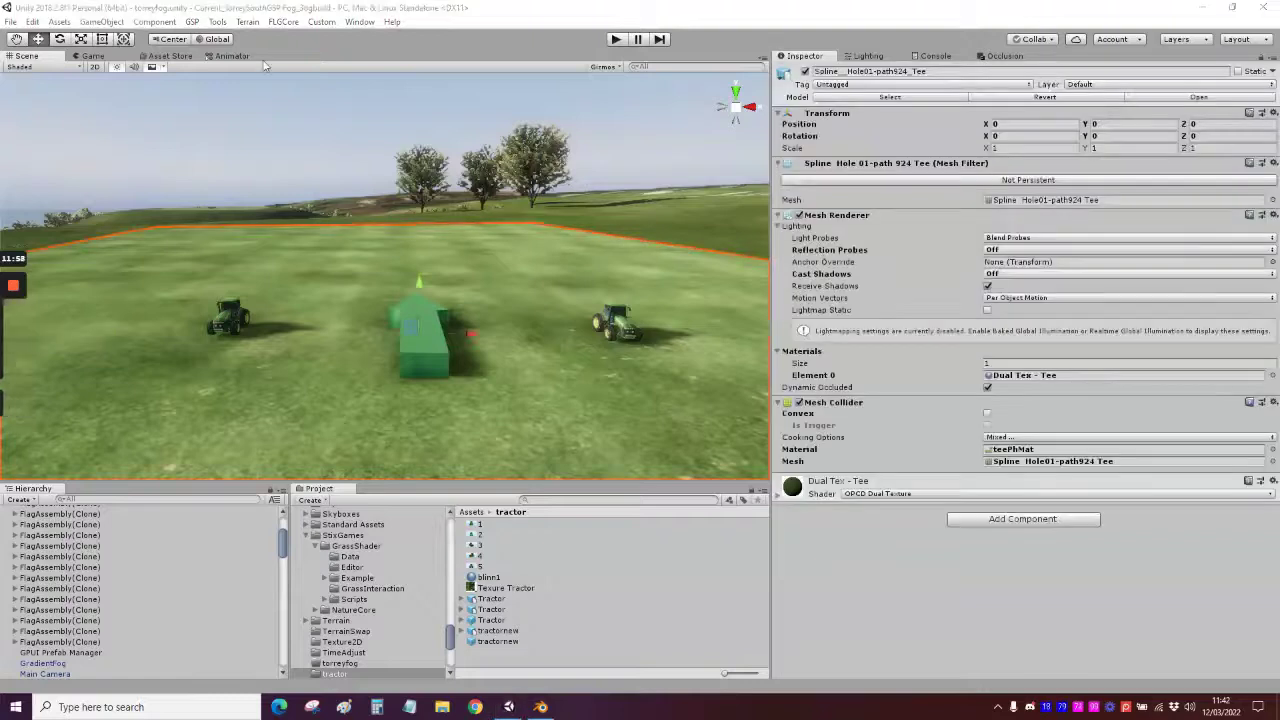
pyautogui.click(192, 22)
pyautogui.moveTo(222, 24)
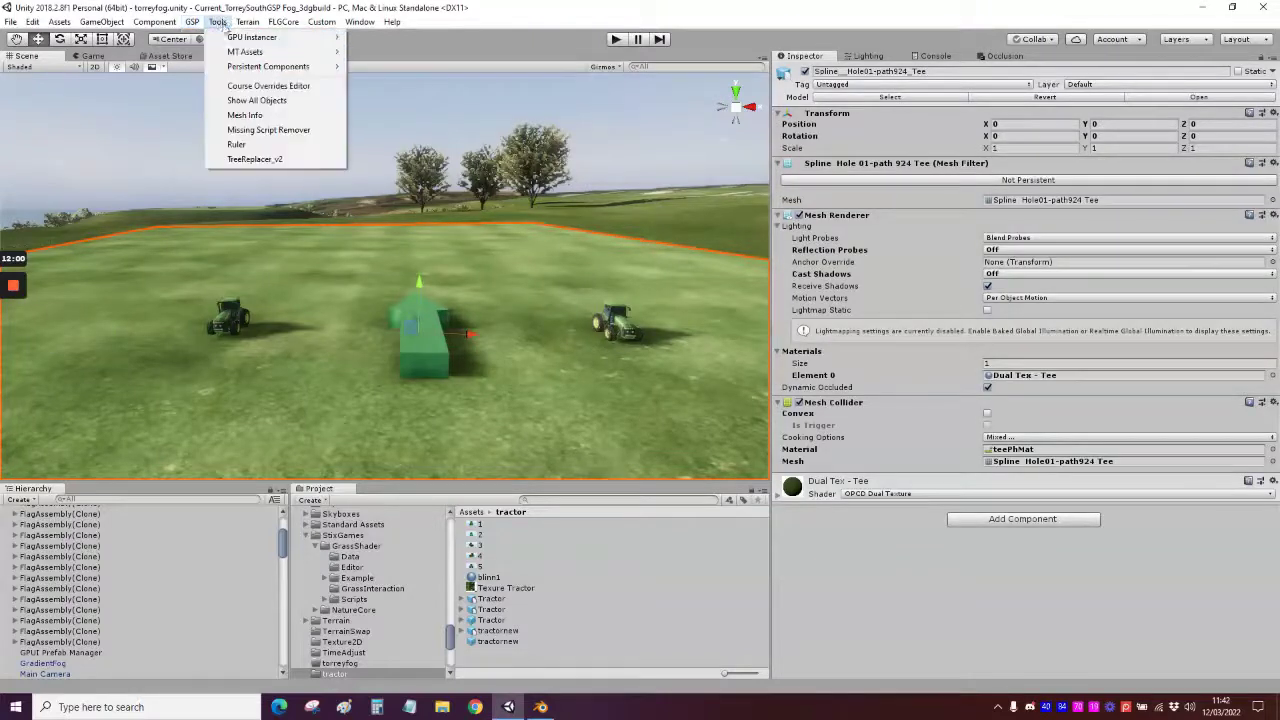
pyautogui.click(262, 86)
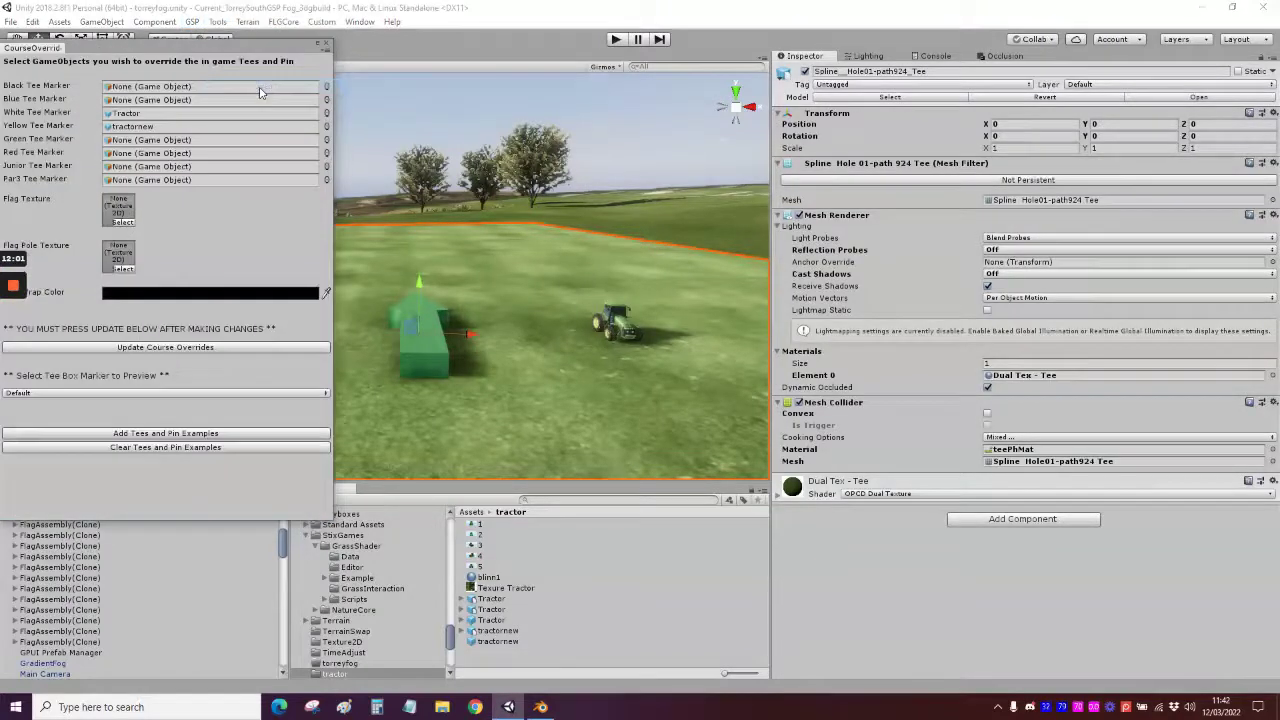
pyautogui.click(199, 448)
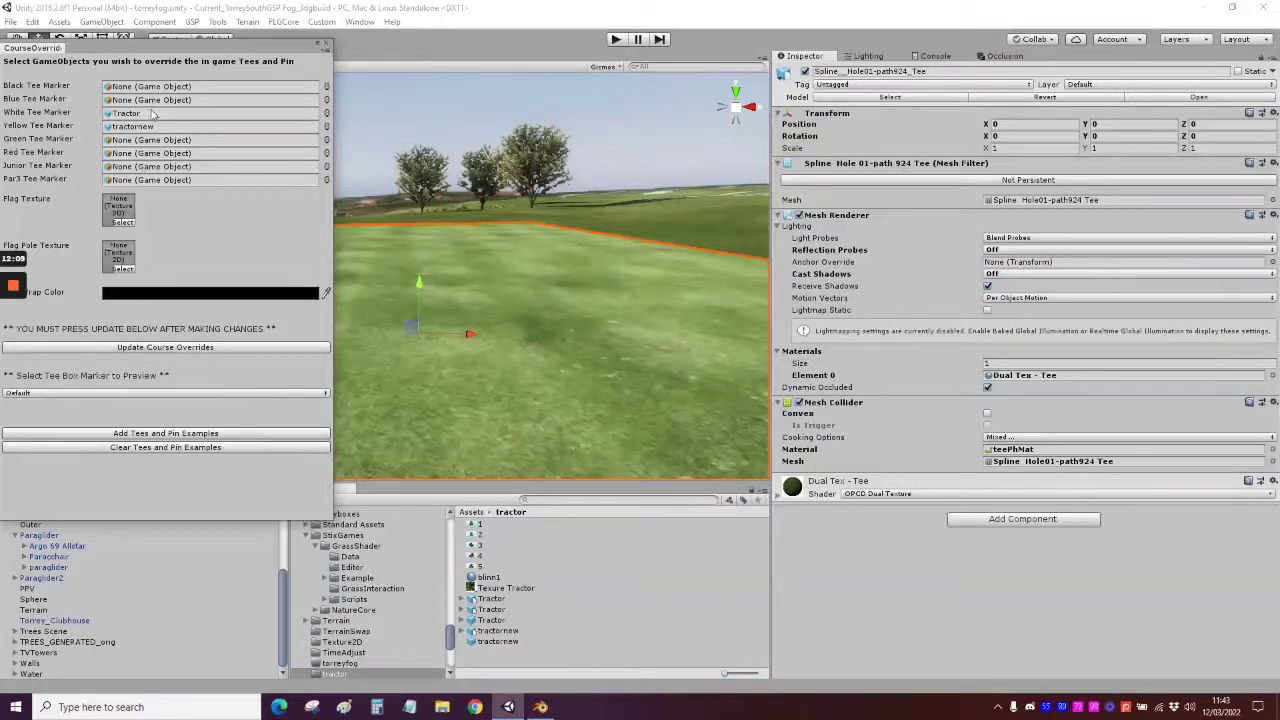
pyautogui.click(326, 113)
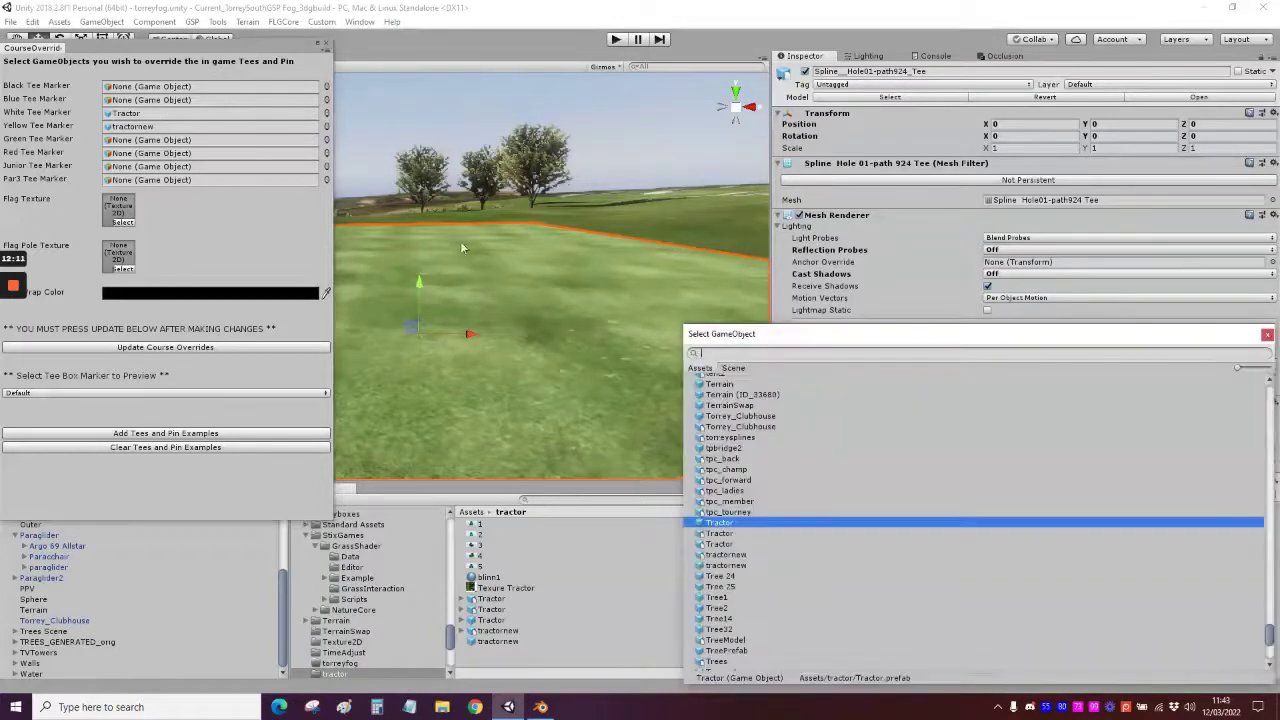
pyautogui.click(324, 43)
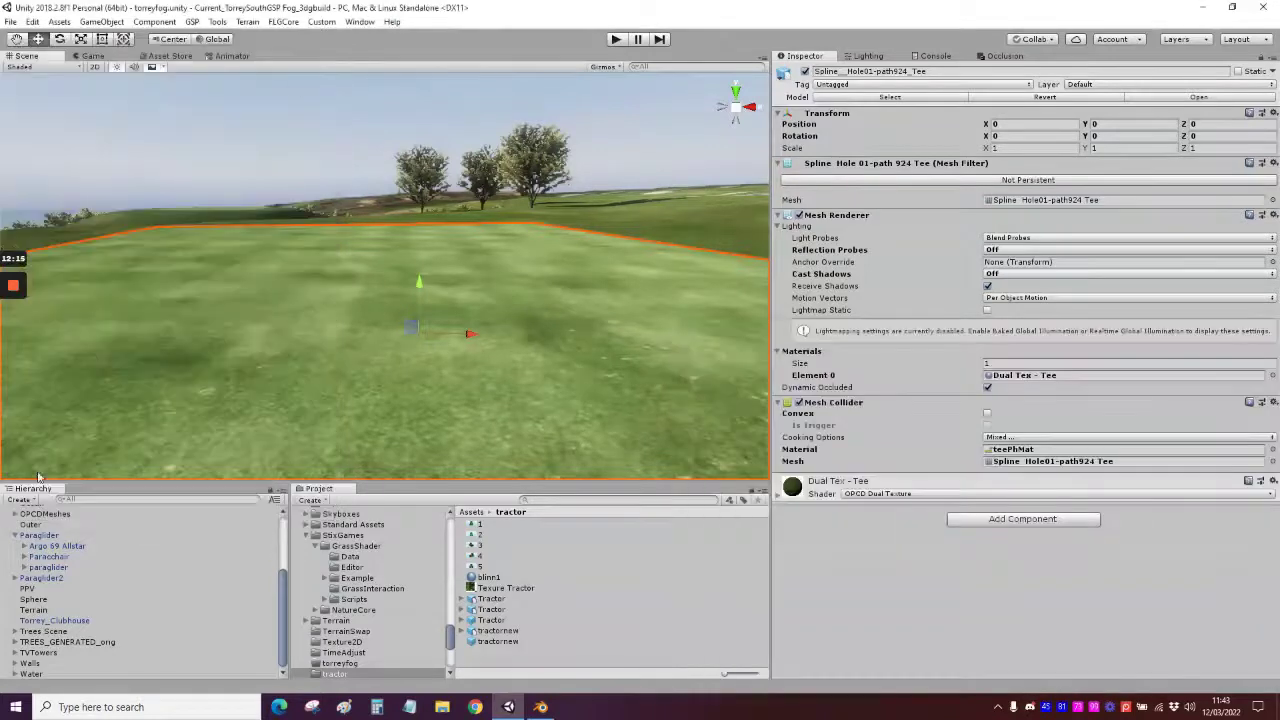
pyautogui.click(324, 43)
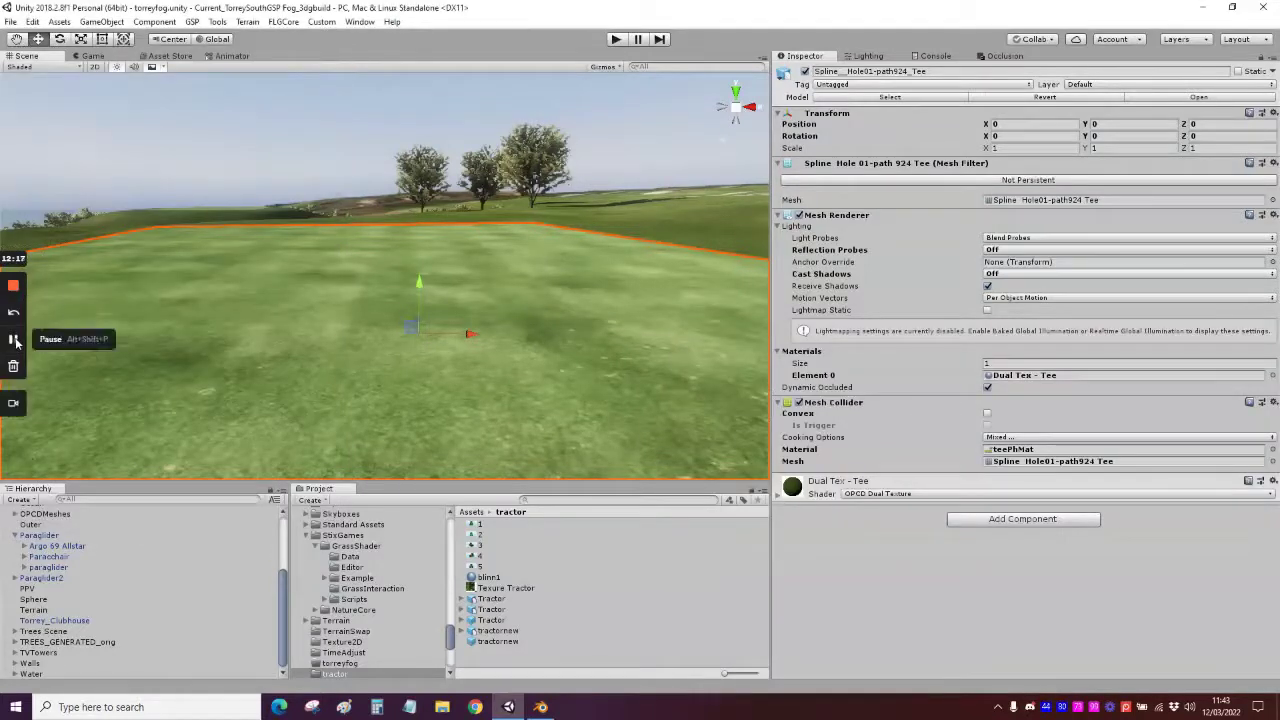
# Switch back from the GSPro window to the Unity editor
pyautogui.click(14, 340)
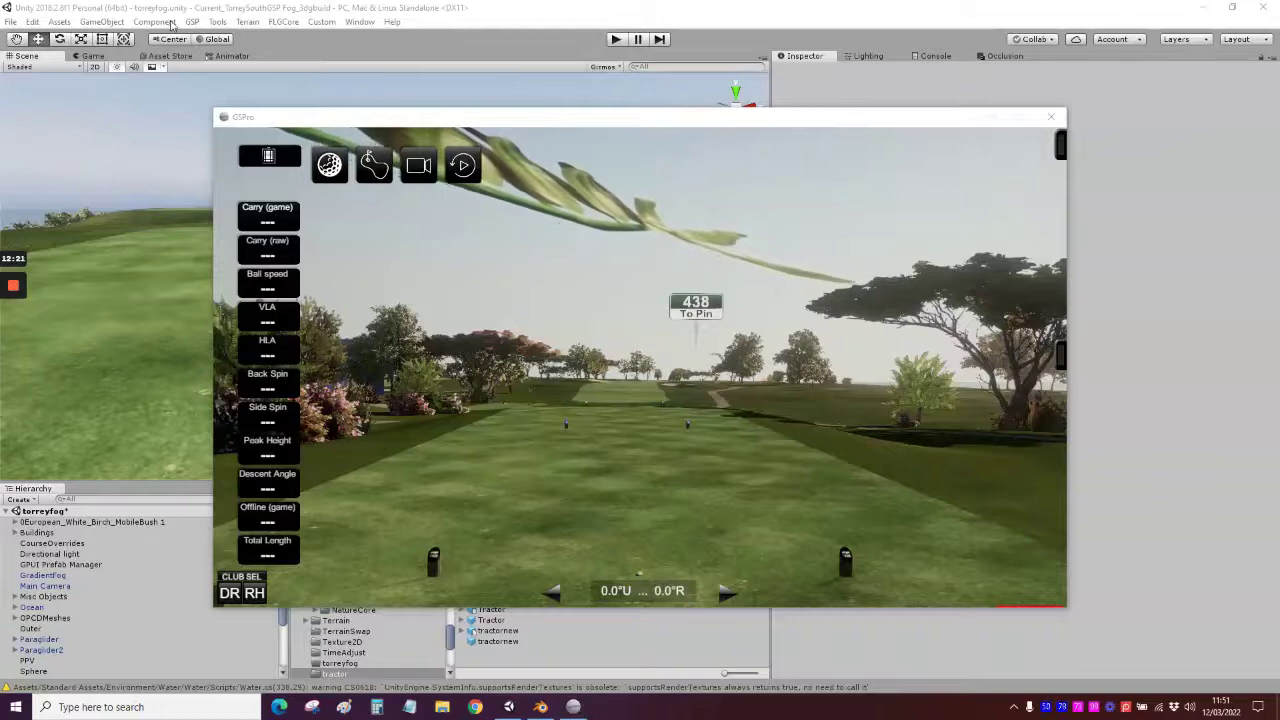
pyautogui.click(228, 8)
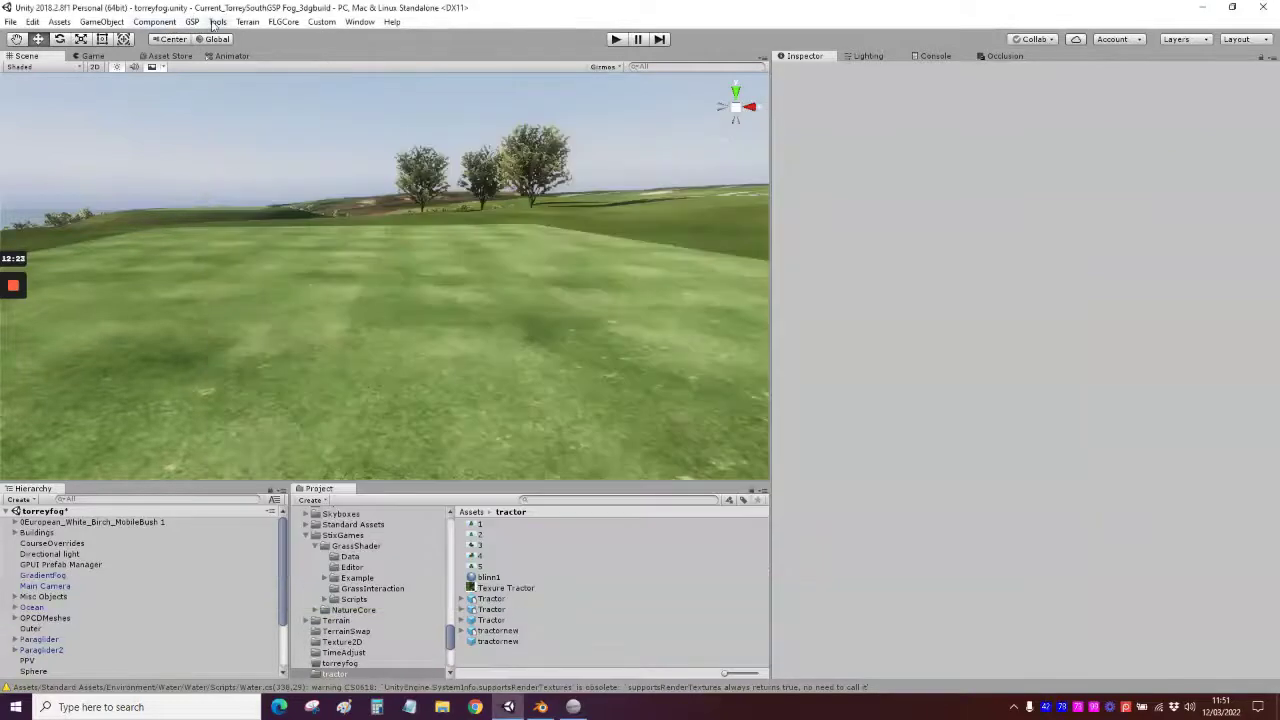
# Check the white and yellow tee marker assignments in the Course Overrides Editor, and close the editor
pyautogui.click(215, 22)
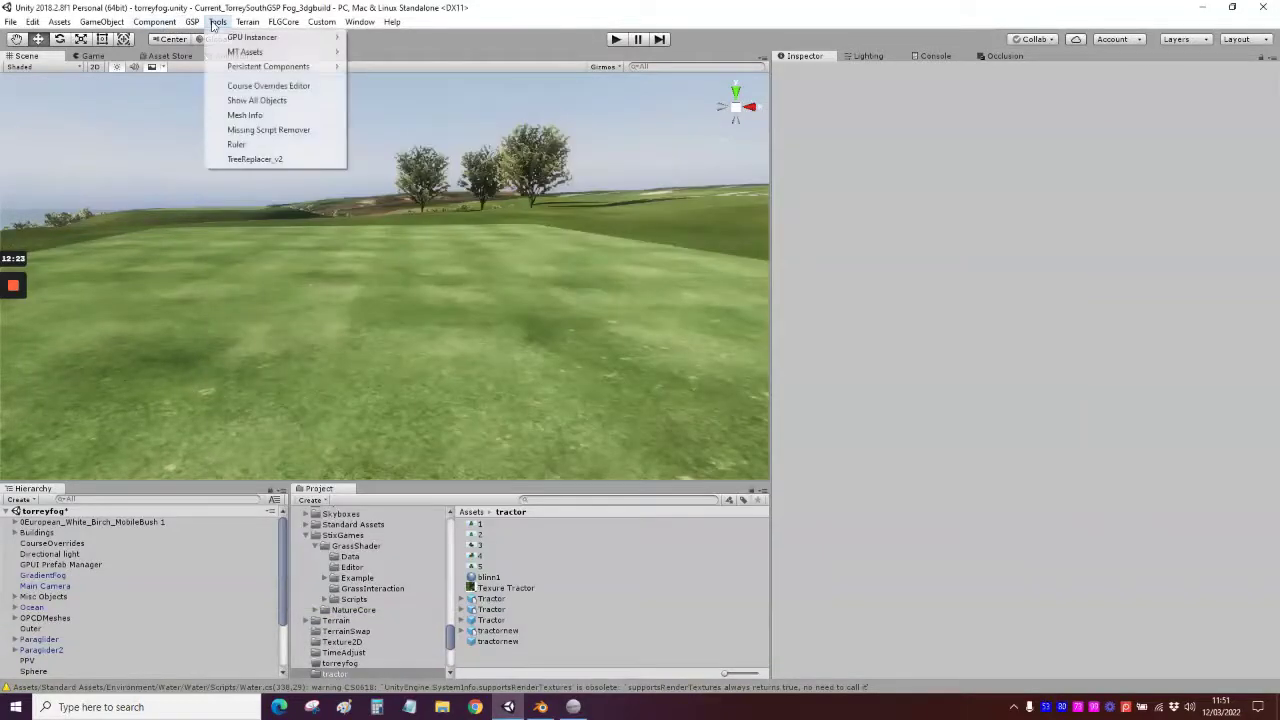
pyautogui.click(270, 86)
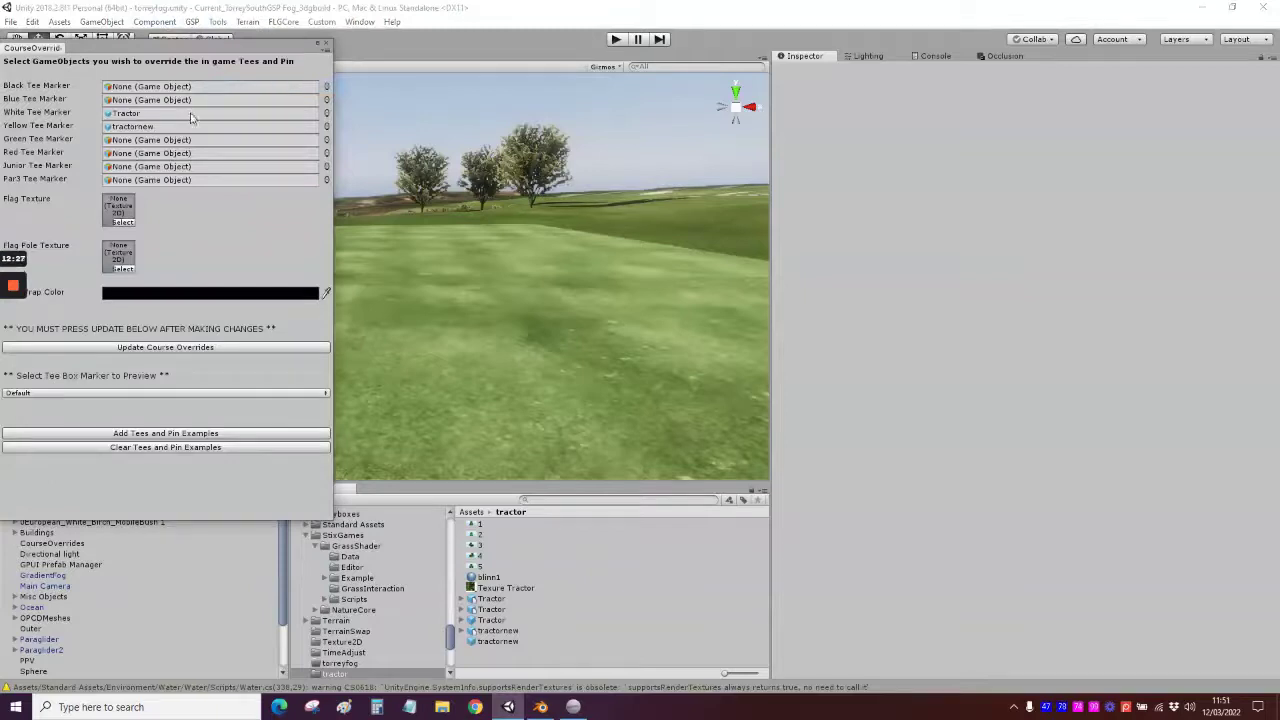
pyautogui.click(325, 45)
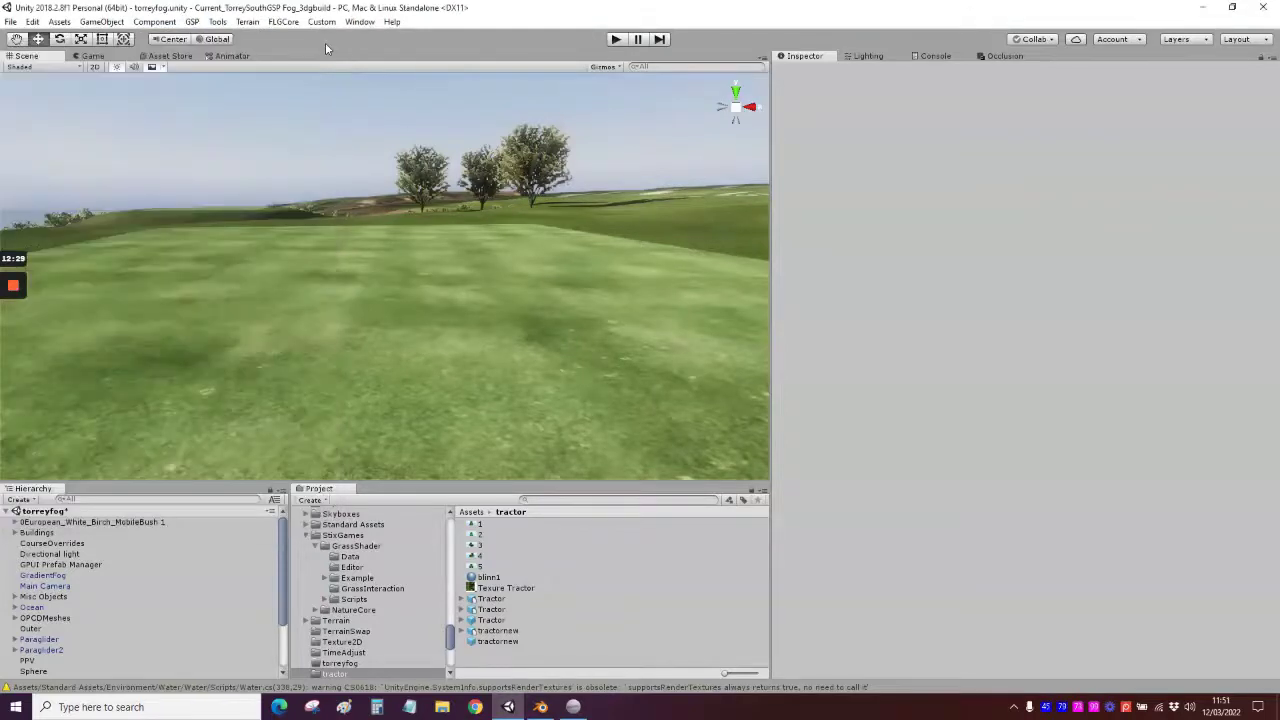
# Switch to GSPro and fly in free flight mode to the nearer tee to examine its tractor markers' size and orientation
pyautogui.click(540, 707)
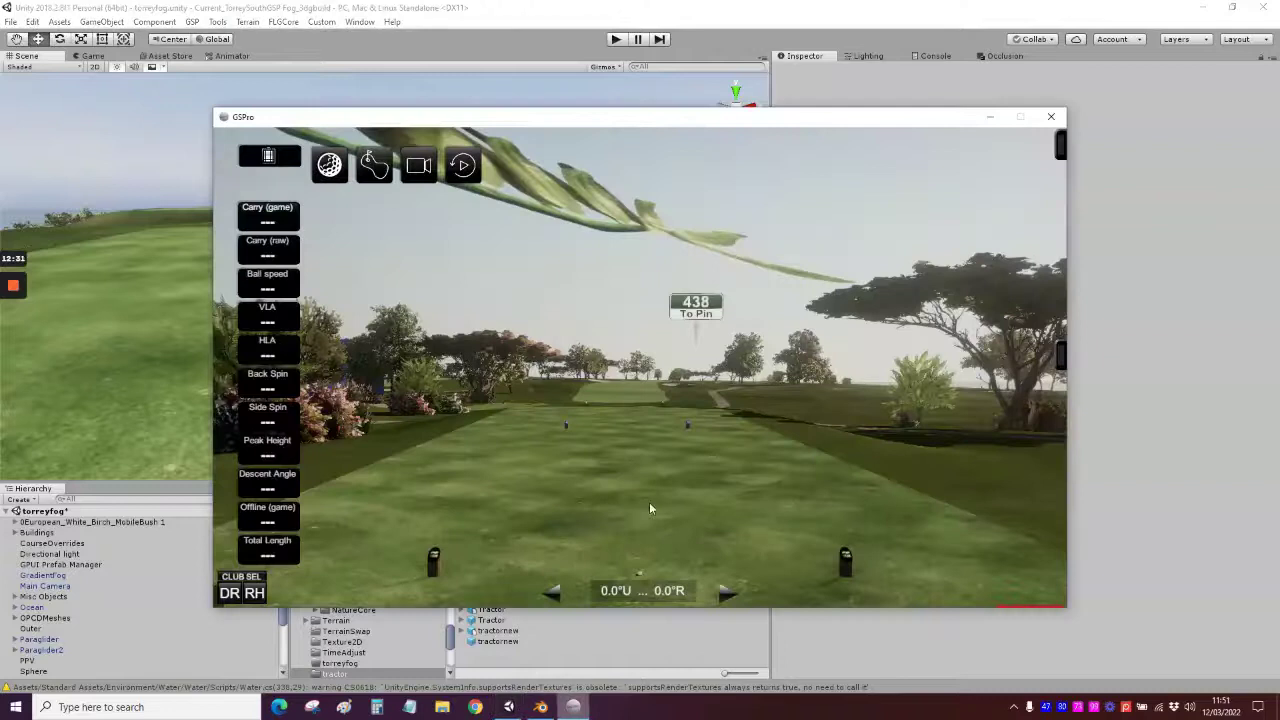
pyautogui.press('F5')
pyautogui.press('w')
pyautogui.press('w')
pyautogui.press('w')
pyautogui.press('w')
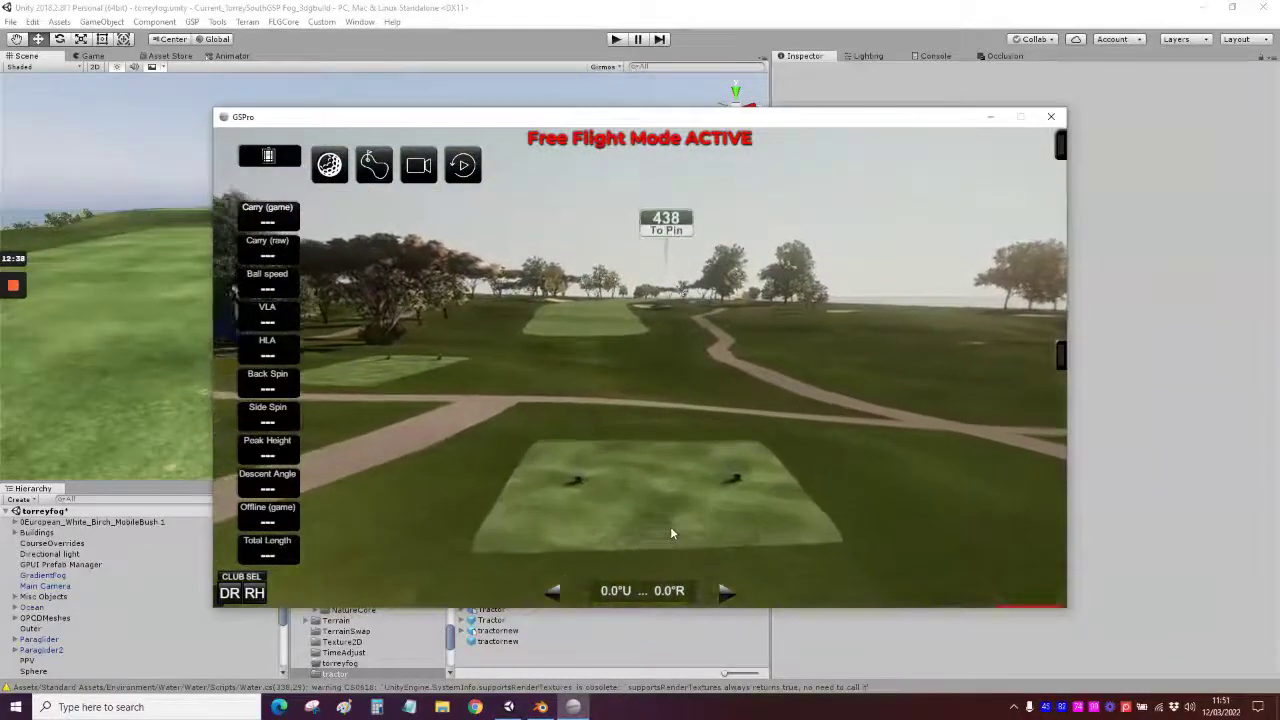
pyautogui.press('w')
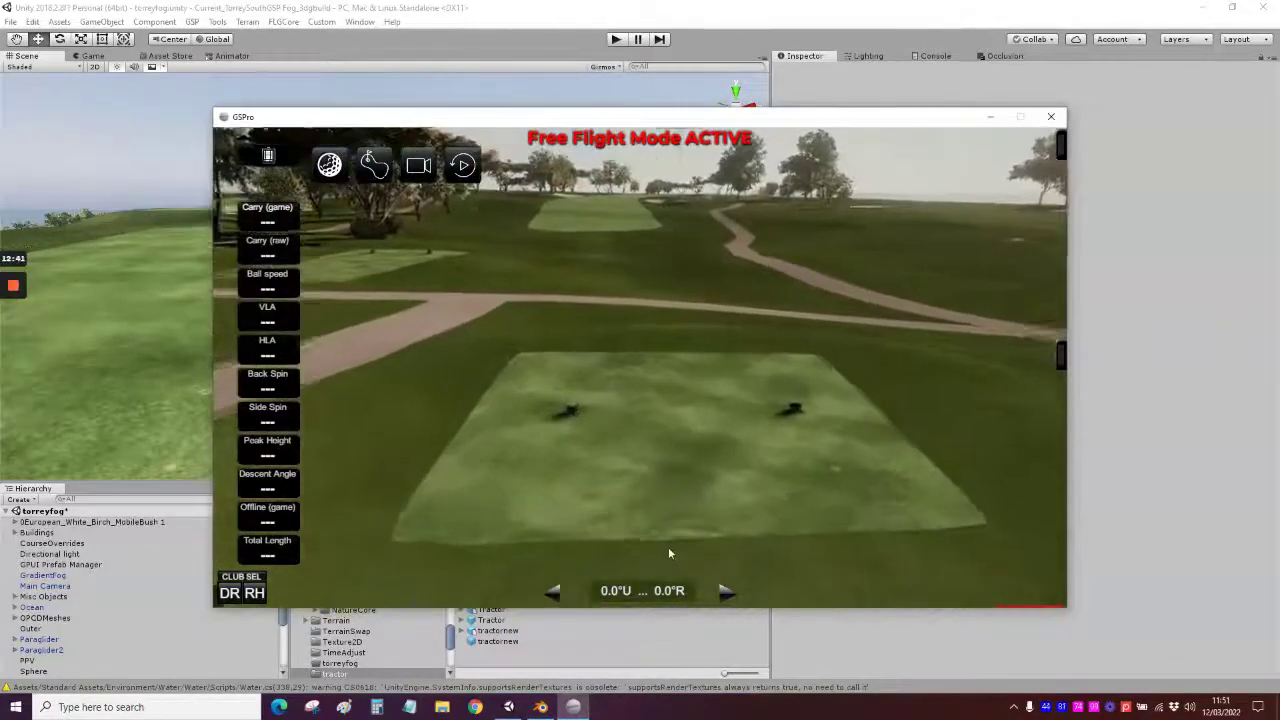
pyautogui.press('w')
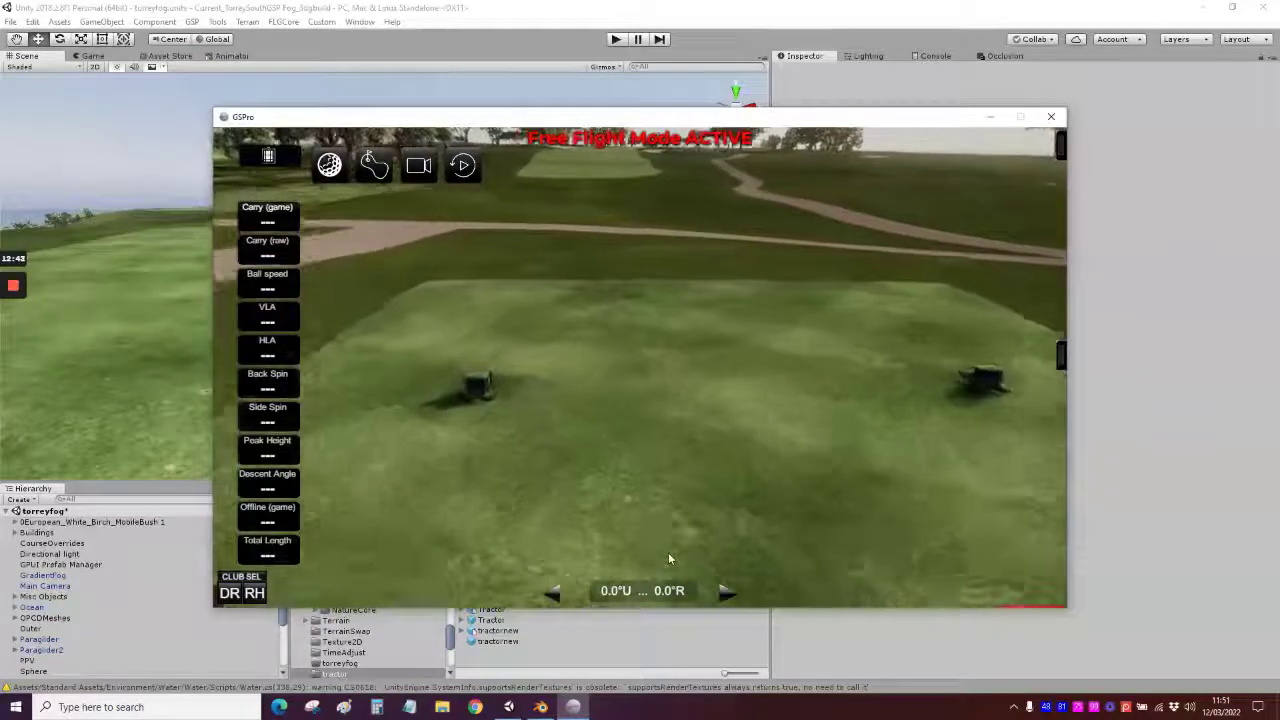
pyautogui.press('w')
pyautogui.moveTo(600, 539)
pyautogui.mouseDown(button='right')
pyautogui.moveTo(696, 525)
pyautogui.moveTo(682, 528)
pyautogui.mouseUp(button='right')
pyautogui.press('s')
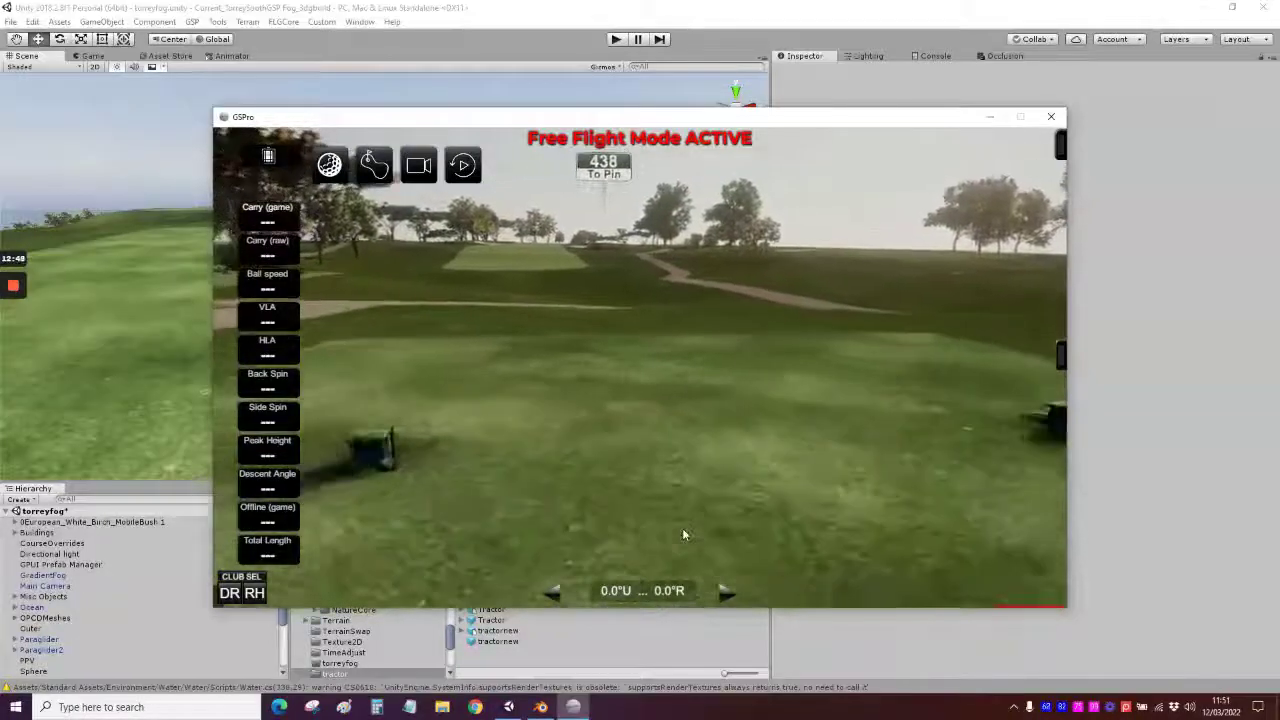
# Switch to Unity and add tee and pin examples with the White Tee Marker from the Course Overrides Editor to inspect the original tractor
pyautogui.click(318, 8)
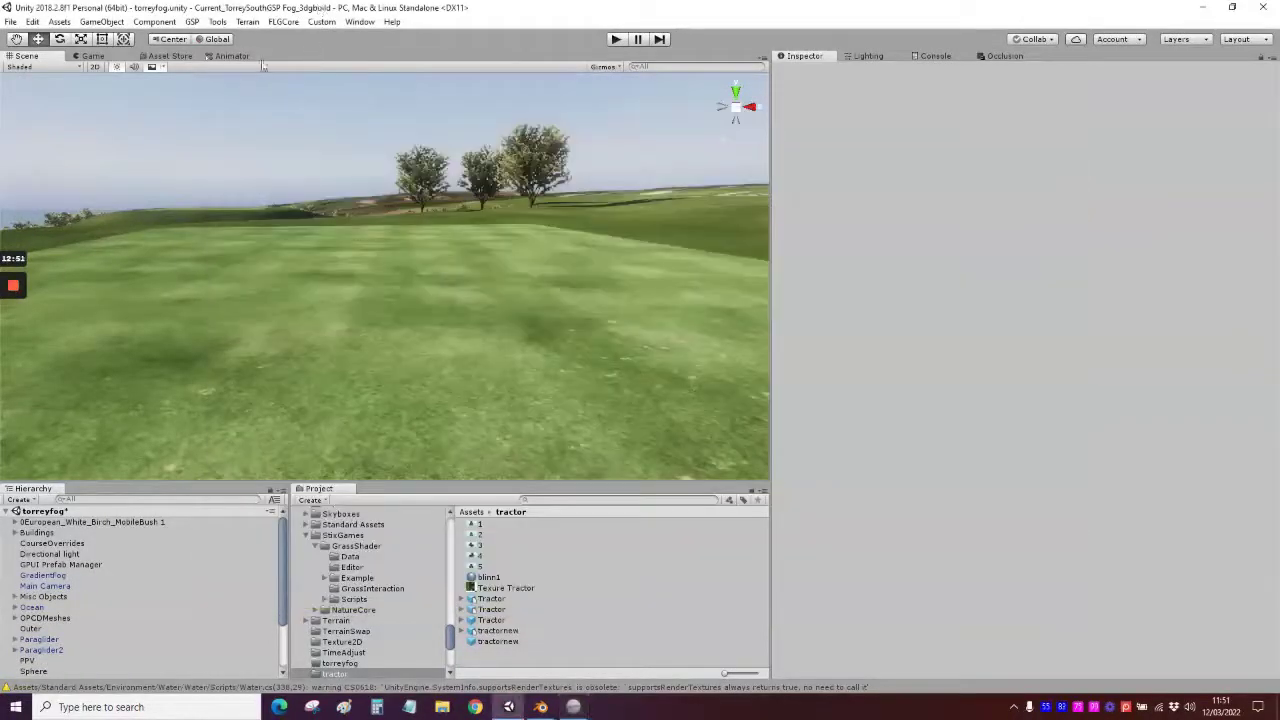
pyautogui.click(217, 22)
pyautogui.click(262, 90)
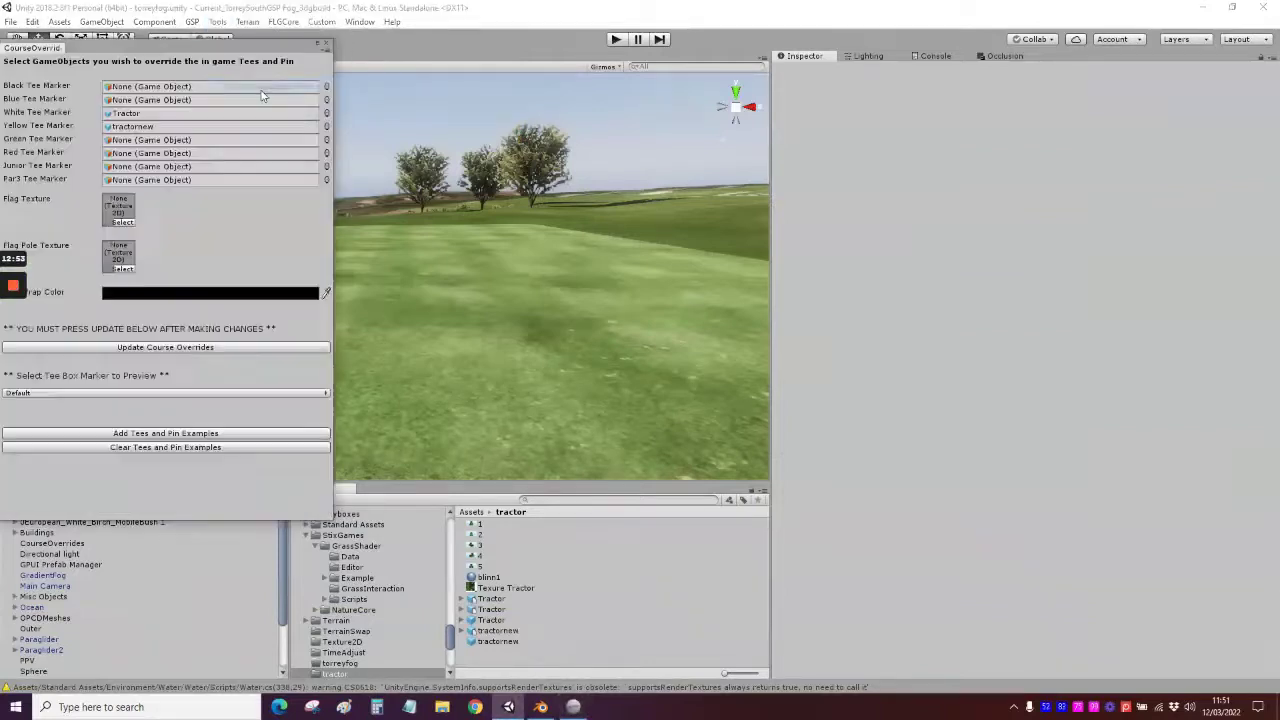
pyautogui.click(95, 393)
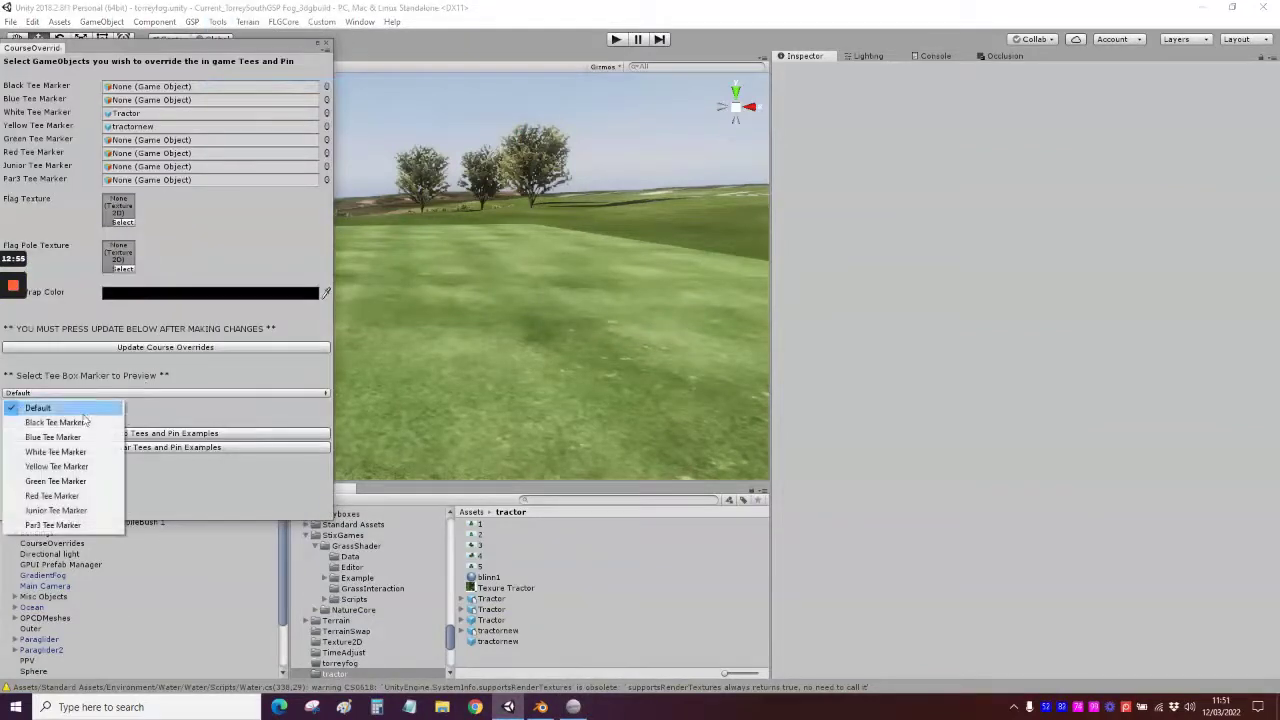
pyautogui.click(75, 452)
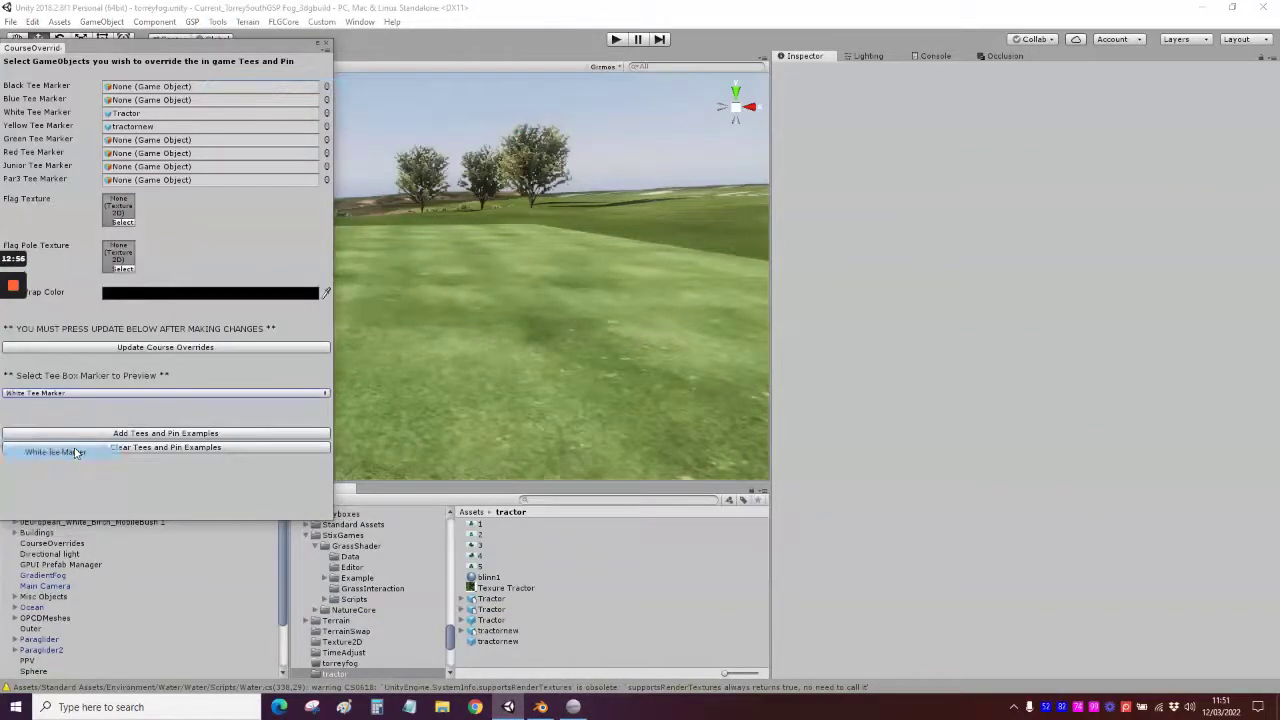
pyautogui.click(145, 435)
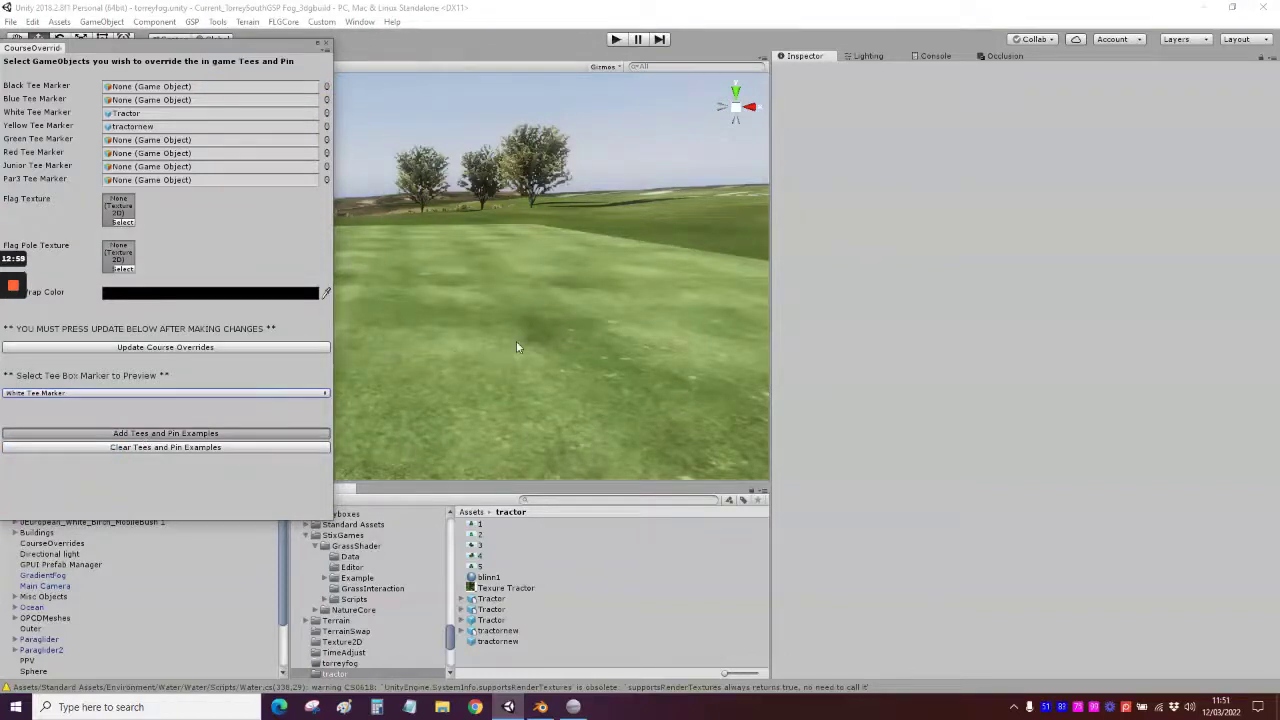
pyautogui.keyDown('alt'); pyautogui.moveTo(549, 339); pyautogui.dragTo(515, 349); pyautogui.keyUp('alt')
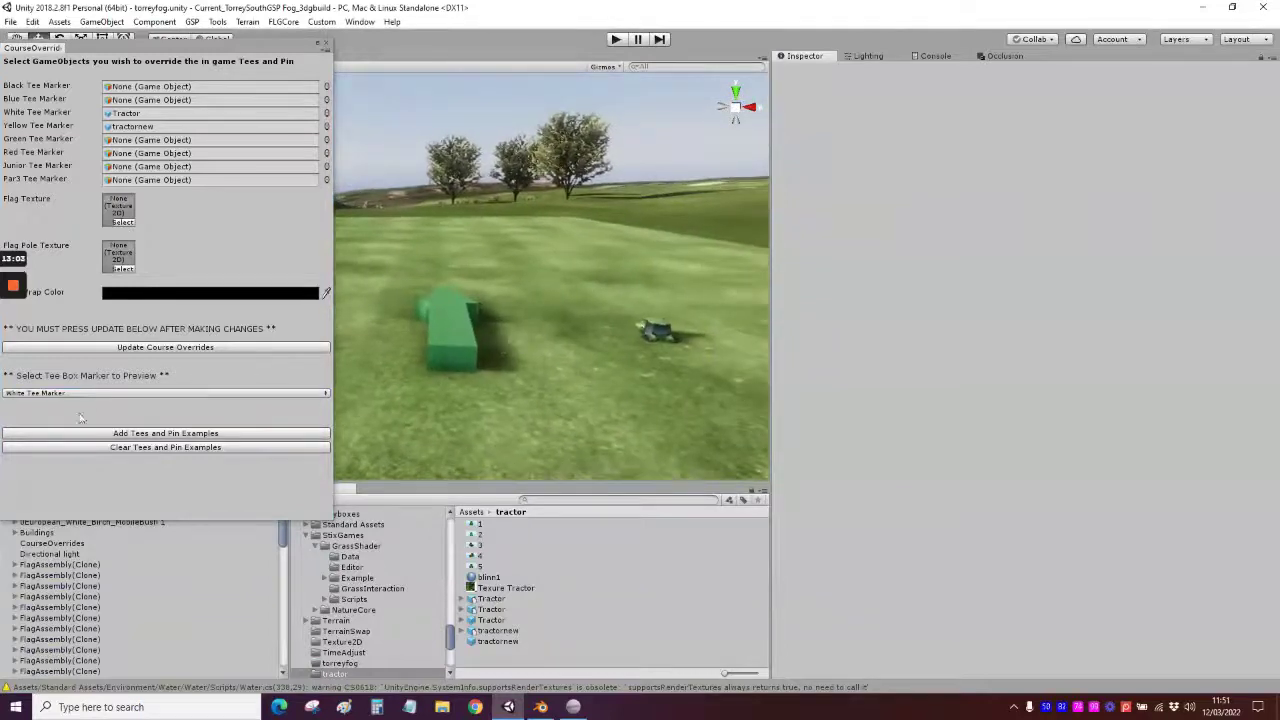
# Clear the tee and pin examples and add them again with the Yellow Tee Marker as the preview
pyautogui.click(170, 446)
pyautogui.click(134, 393)
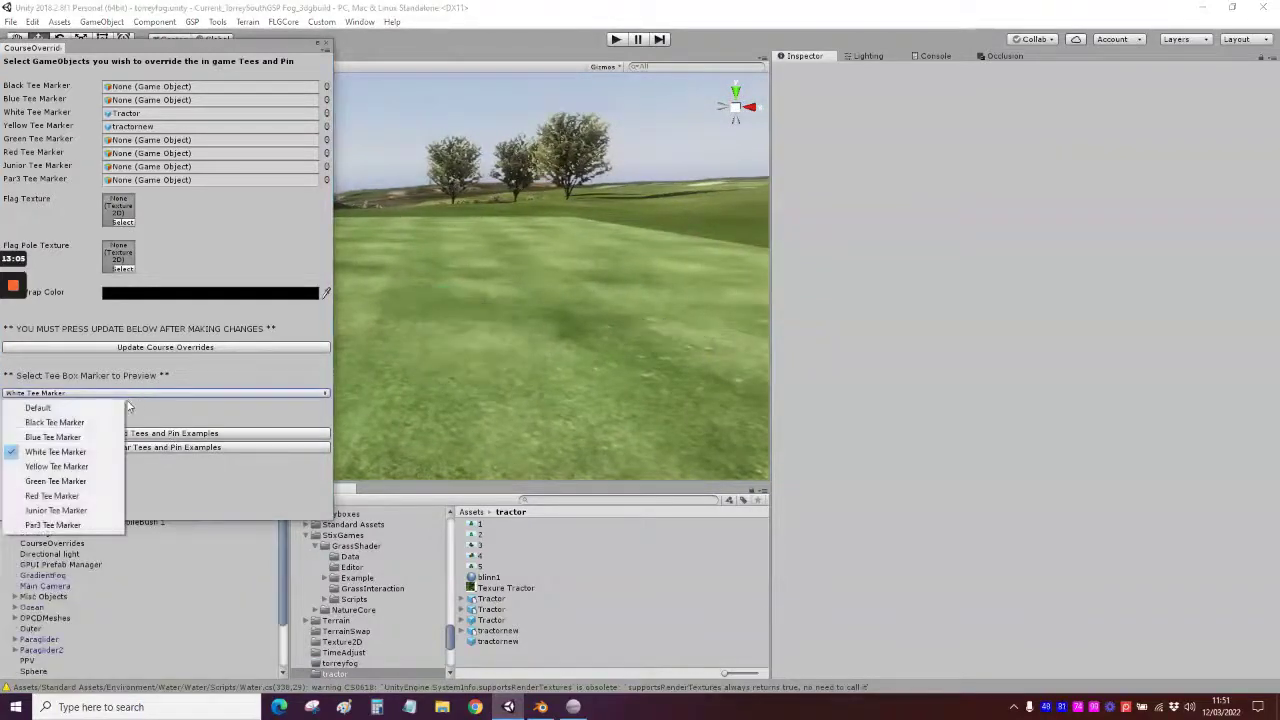
pyautogui.click(66, 466)
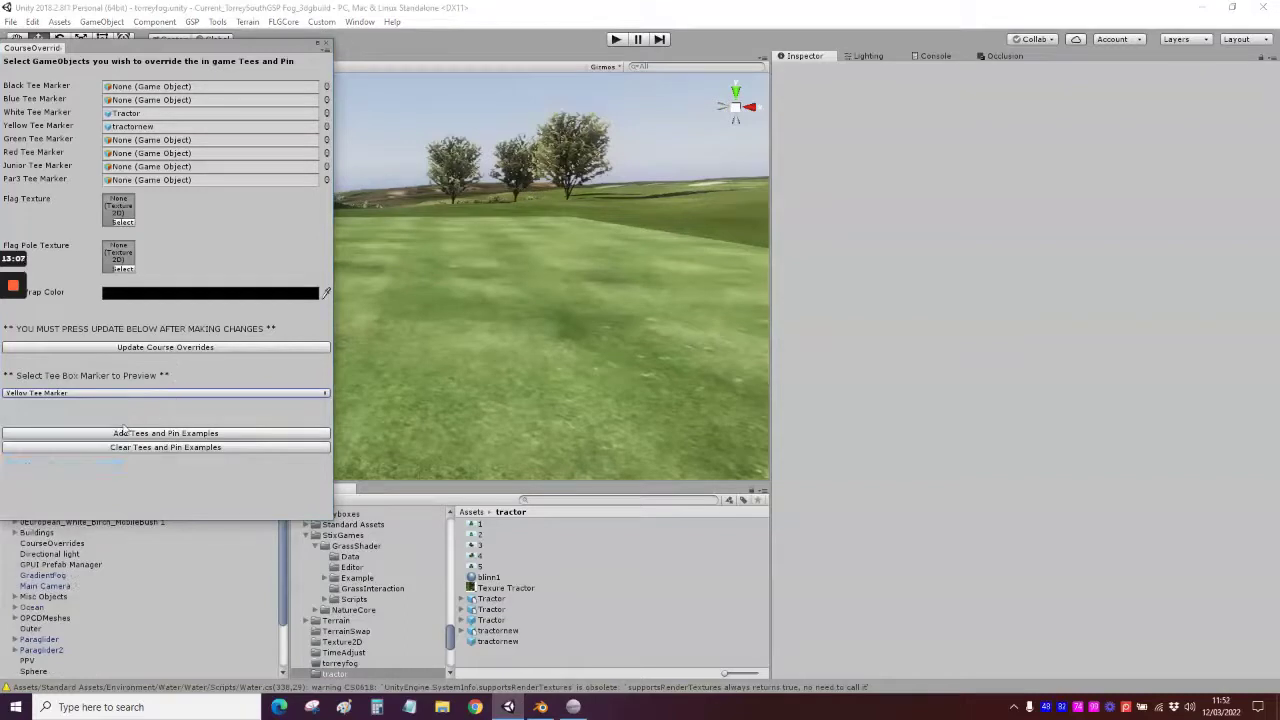
pyautogui.click(134, 438)
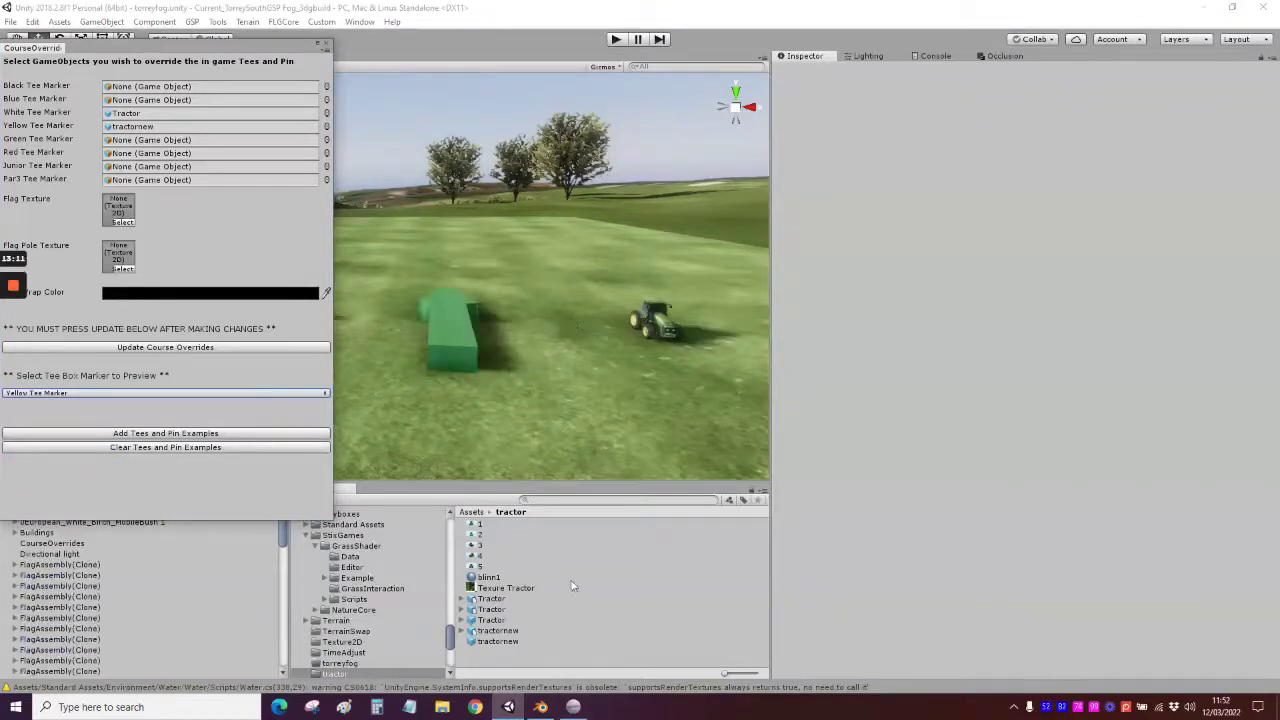
# Switch to GSPro and fly to the tee with the new tractor markers to examine them from behind
pyautogui.click(573, 707)
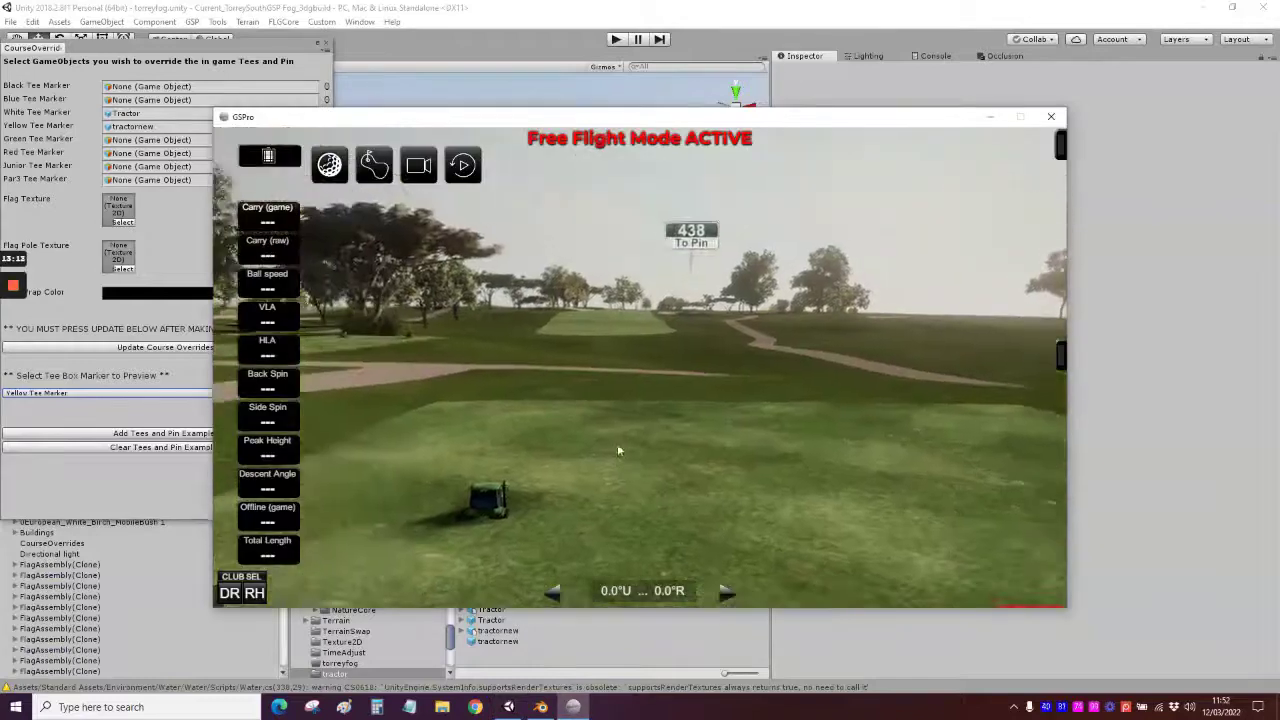
pyautogui.press('w')
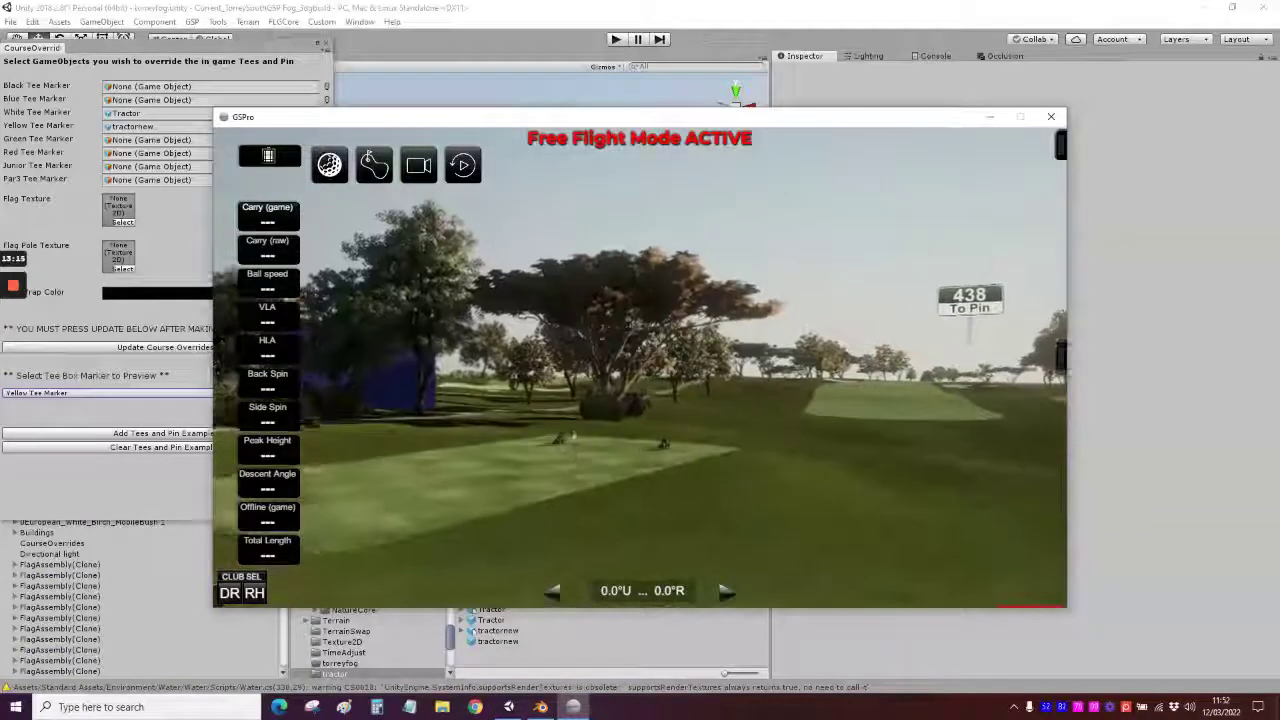
pyautogui.press('w')
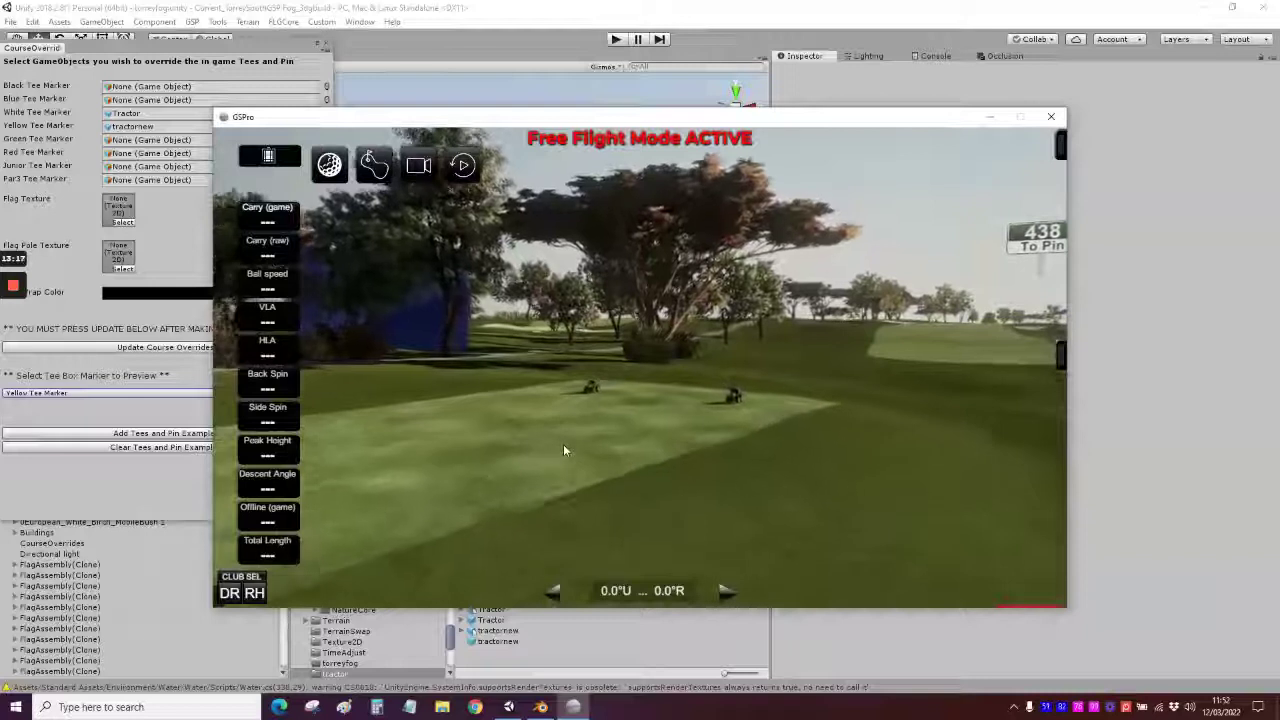
pyautogui.press('w')
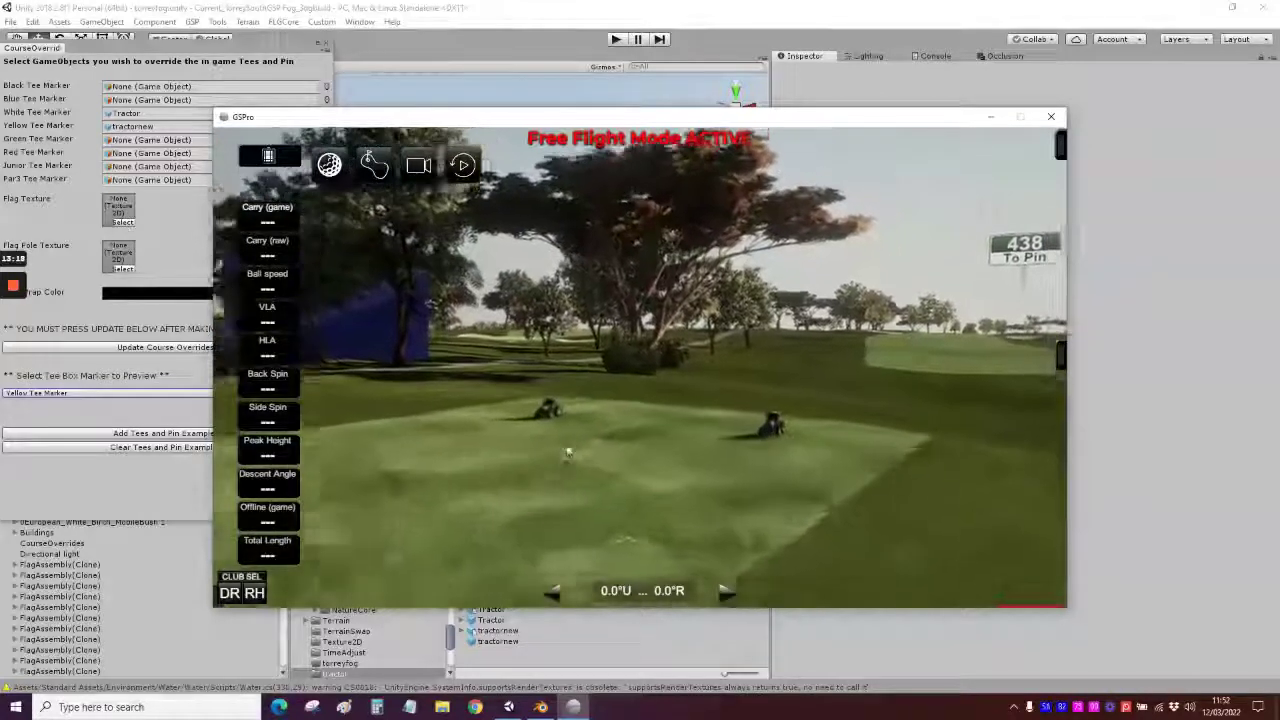
pyautogui.press('w')
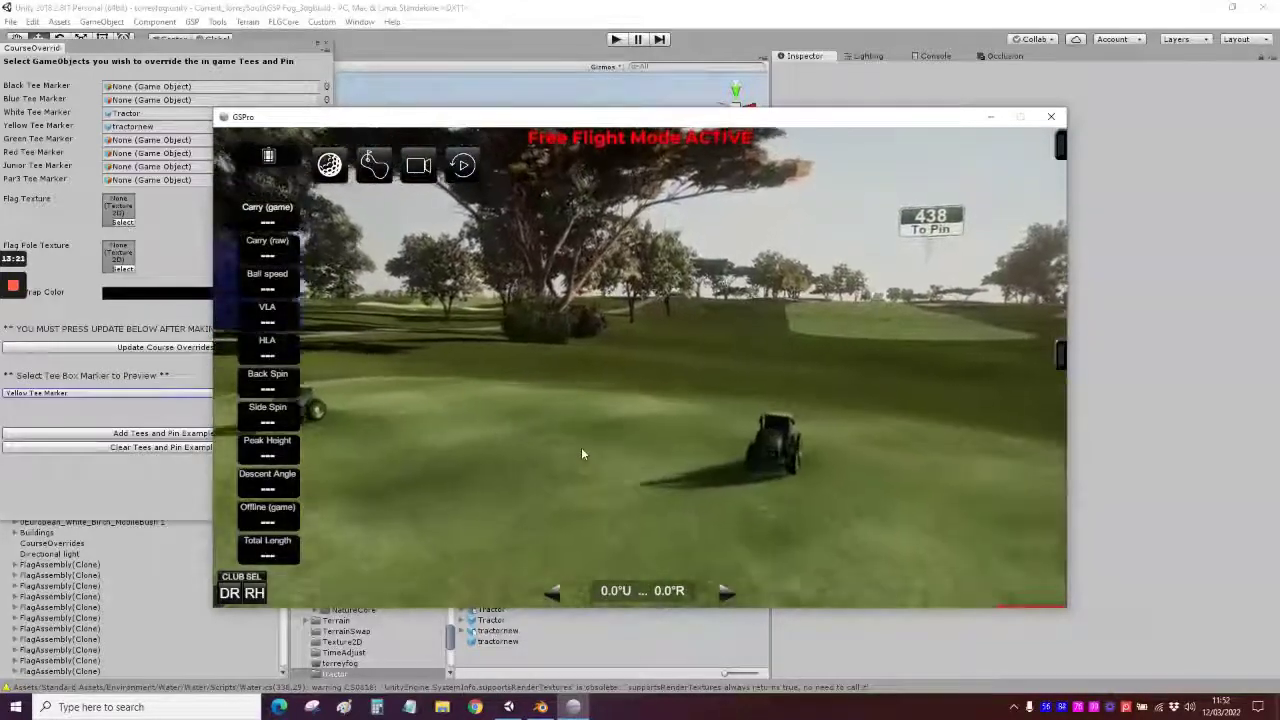
pyautogui.press('w')
pyautogui.moveTo(582, 449); pyautogui.dragTo(637, 440, button='right')
pyautogui.press('d')
pyautogui.press('a')
pyautogui.press('s')
pyautogui.press('a')
pyautogui.press('s')
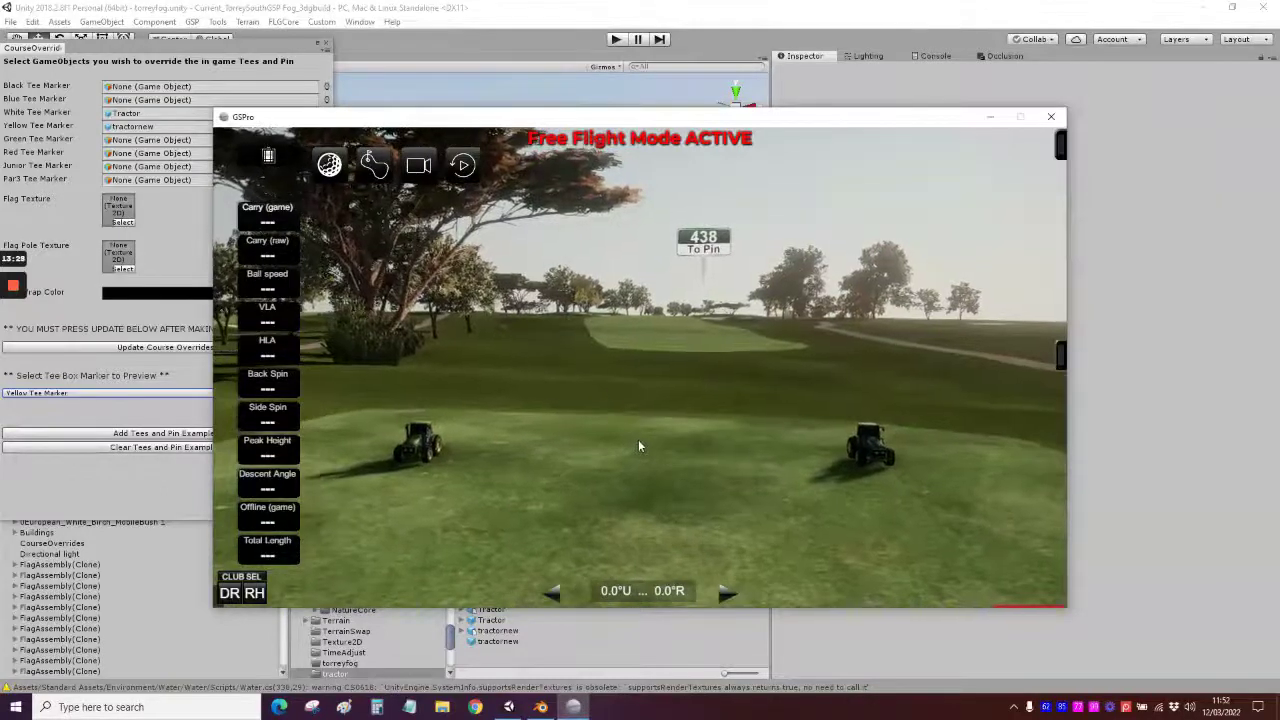
pyautogui.moveTo(639, 441)
pyautogui.mouseDown(button='right')
pyautogui.moveTo(595, 445)
pyautogui.moveTo(642, 443)
pyautogui.mouseUp(button='right')
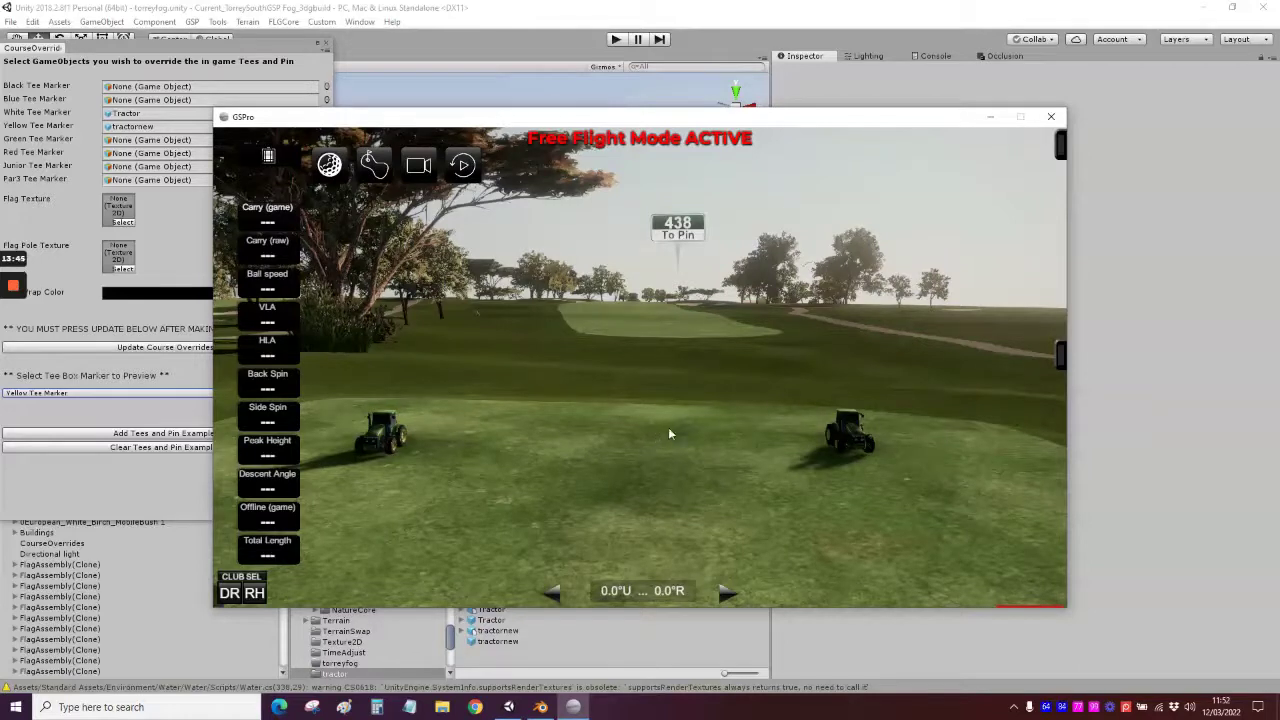
# Fly around the new tractors on the tee to compare both markers' size and direction against the fairway
pyautogui.press('w')
pyautogui.press('d')
pyautogui.press('a')
pyautogui.press('w')
pyautogui.press('w')
pyautogui.moveTo(638, 446)
pyautogui.mouseDown(button='right')
pyautogui.moveTo(508, 449)
pyautogui.moveTo(650, 468)
pyautogui.moveTo(694, 445)
pyautogui.moveTo(685, 458)
pyautogui.moveTo(570, 443)
pyautogui.moveTo(631, 443)
pyautogui.mouseUp(button='right')
pyautogui.press('w')
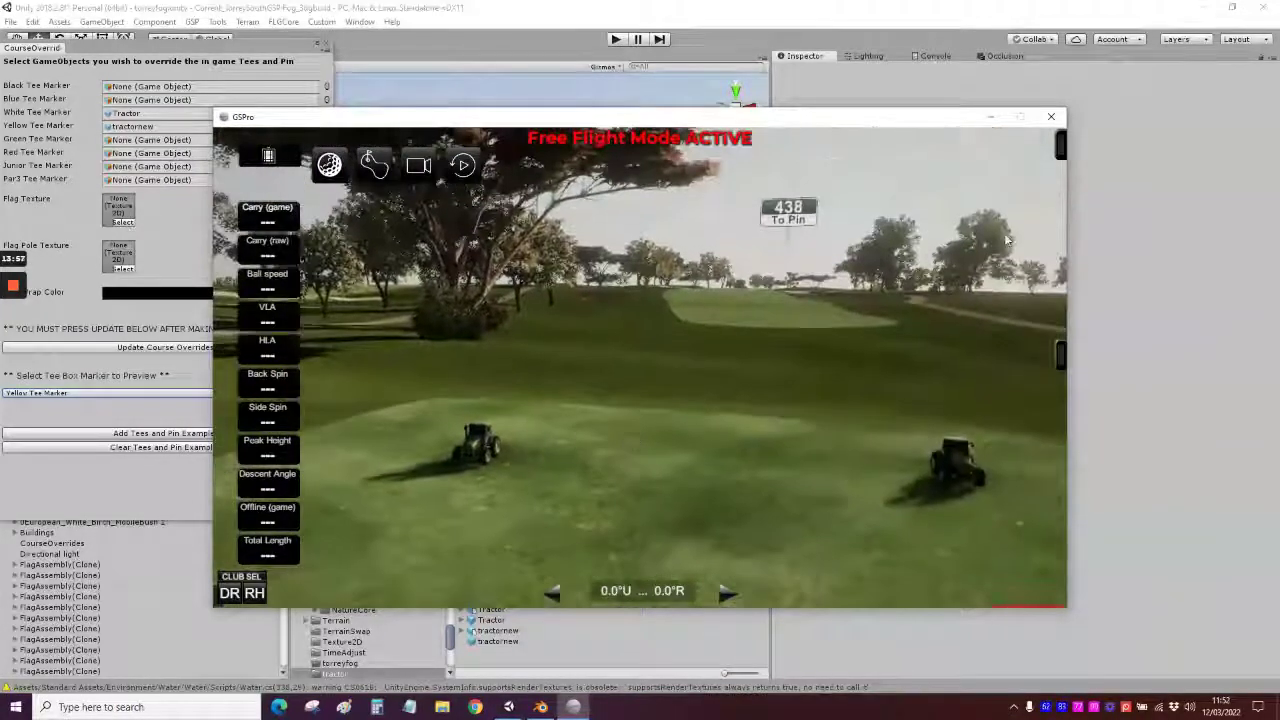
# Fly over to another tee box and examine its pair of tractor markers from above
pyautogui.moveTo(590, 501); pyautogui.dragTo(470, 484, button='right')
pyautogui.press('e')
pyautogui.press('w')
pyautogui.press('w')
pyautogui.press('w')
pyautogui.press('w')
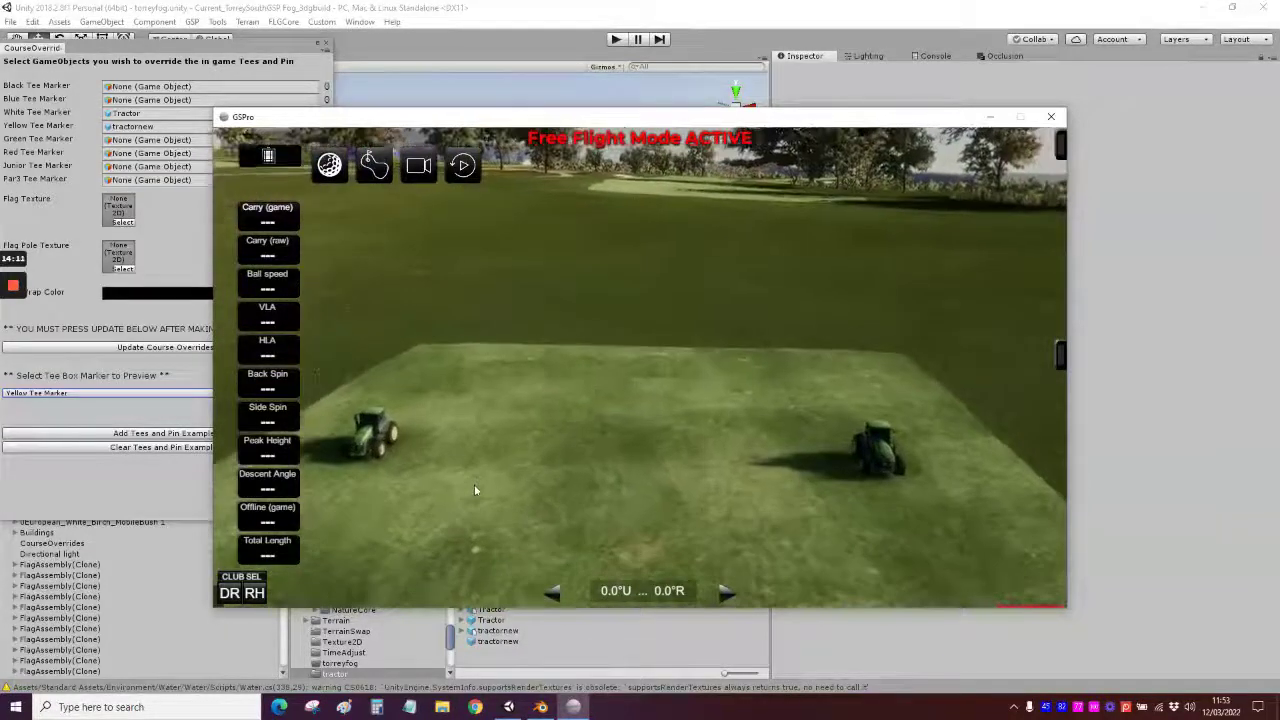
# Leave free flight mode, open the hole map, move play to the forward tee with the tractor markers, and adjust the aim
pyautogui.press('F5')
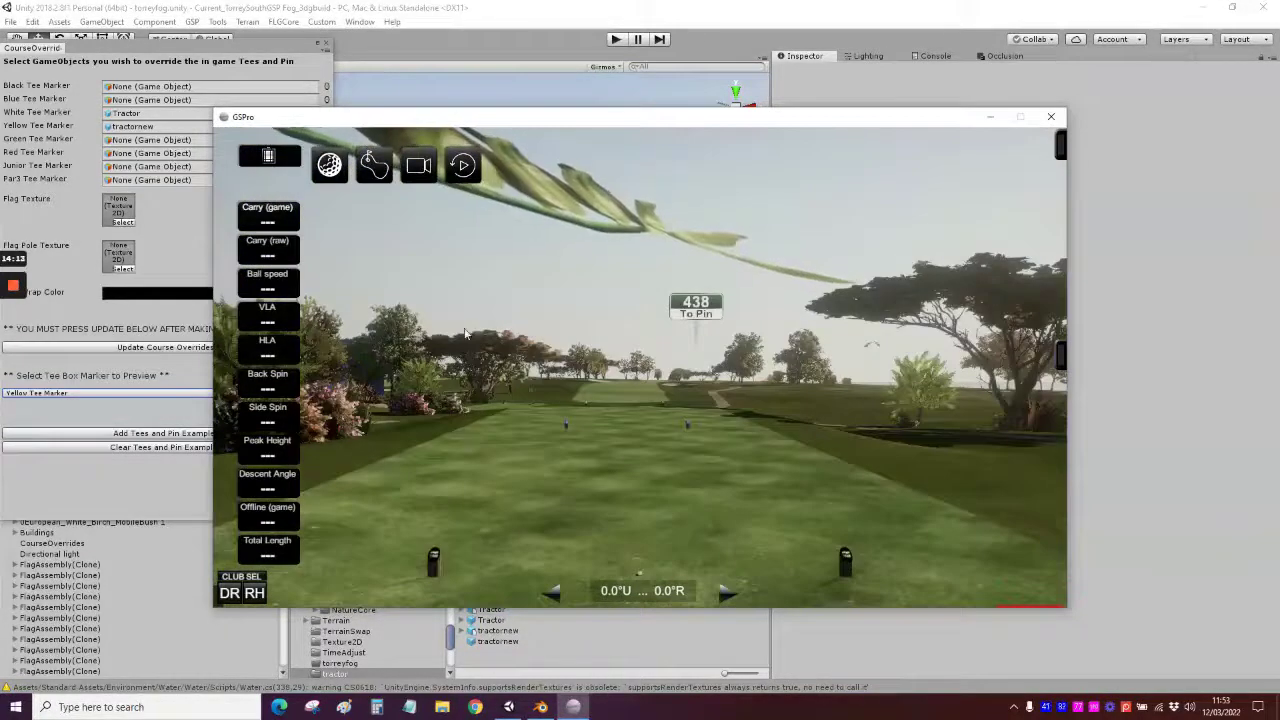
pyautogui.click(1059, 360)
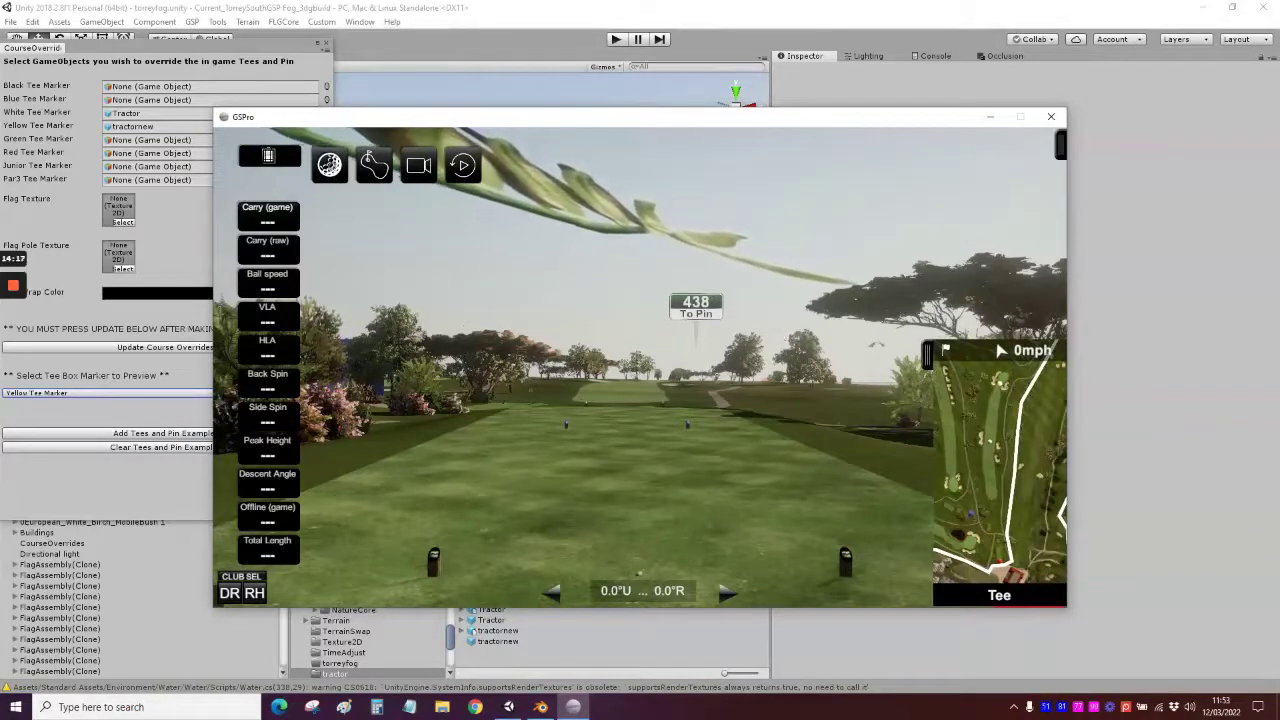
pyautogui.click(990, 531)
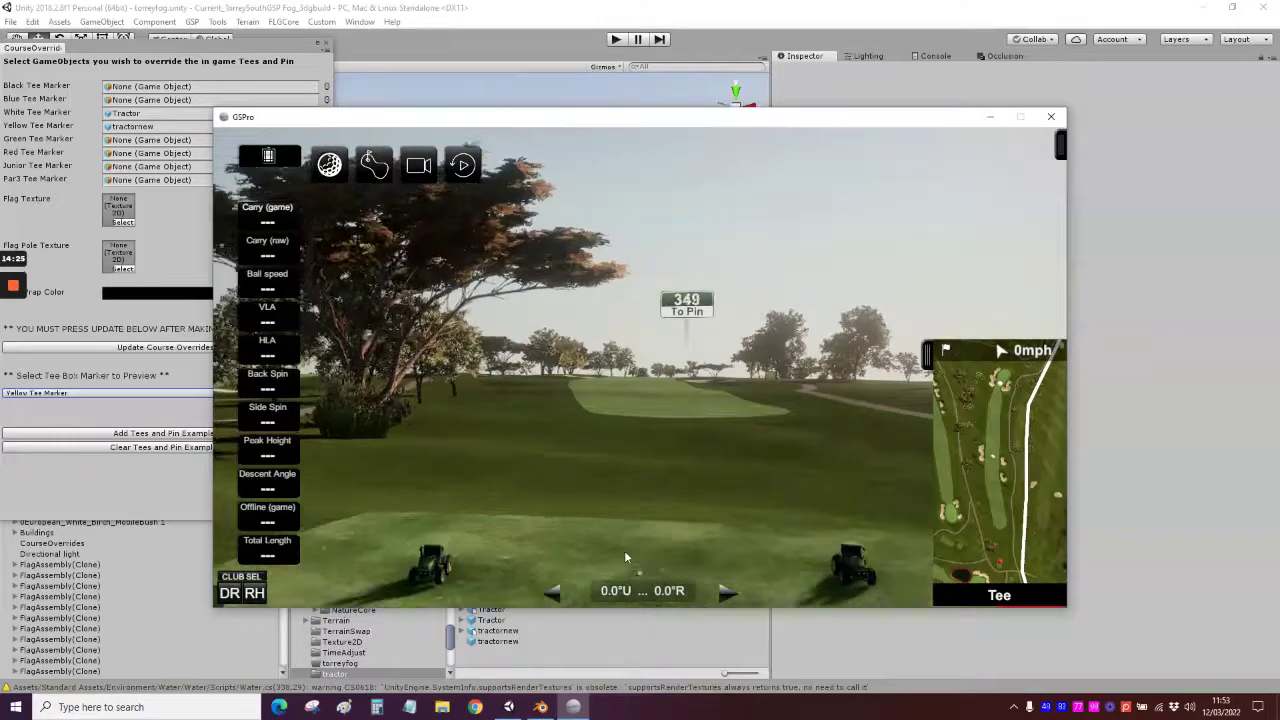
pyautogui.click(678, 419)
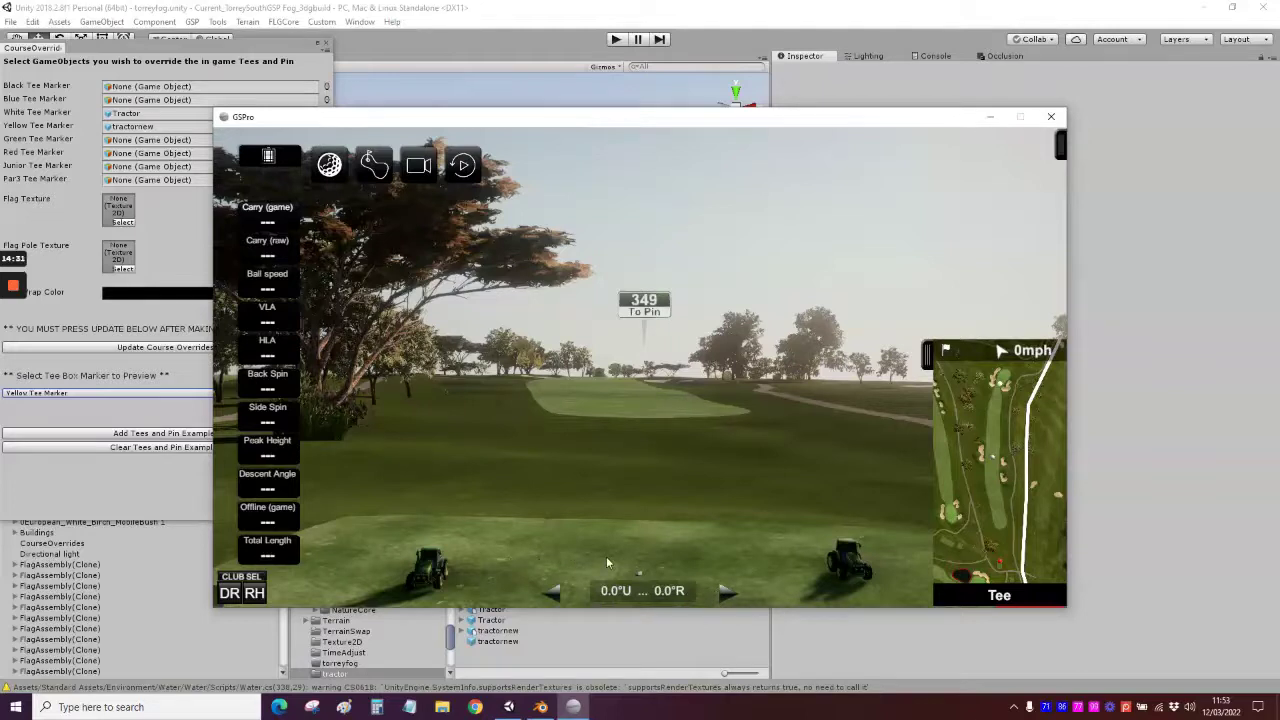
# Fly in close to one of the forward tee's tractors to examine its detail, and back away to view both markers
pyautogui.moveTo(673, 549); pyautogui.dragTo(424, 592, button='right')
pyautogui.press('w')
pyautogui.press('d')
pyautogui.press('w')
pyautogui.press('w')
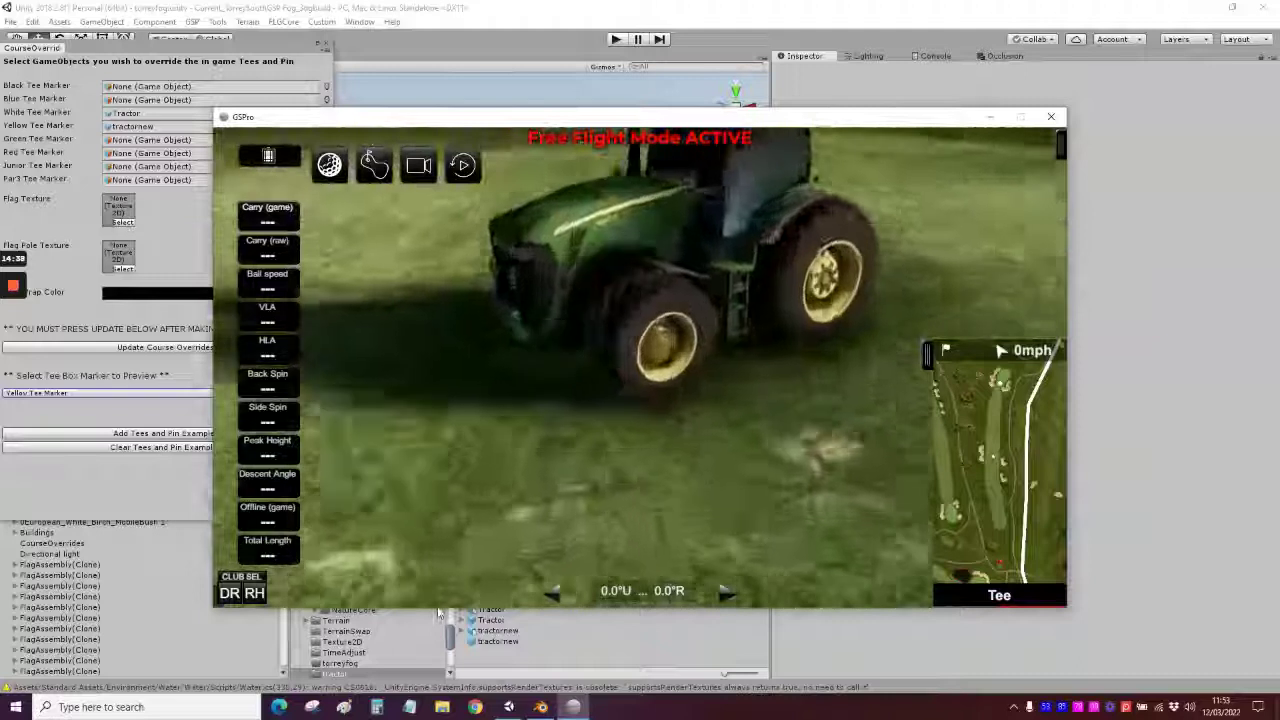
pyautogui.press('s')
pyautogui.moveTo(542, 566)
pyautogui.mouseDown(button='right')
pyautogui.moveTo(624, 539)
pyautogui.moveTo(641, 567)
pyautogui.moveTo(619, 553)
pyautogui.mouseUp(button='right')
pyautogui.press('s')
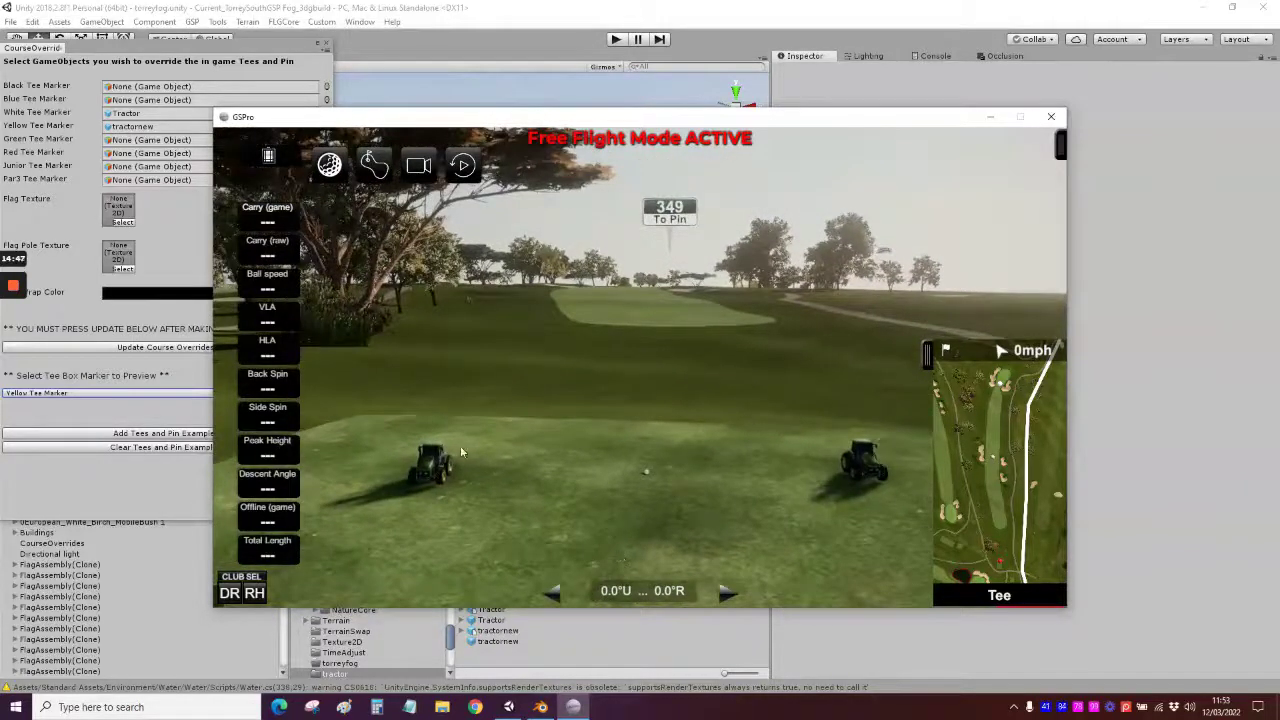